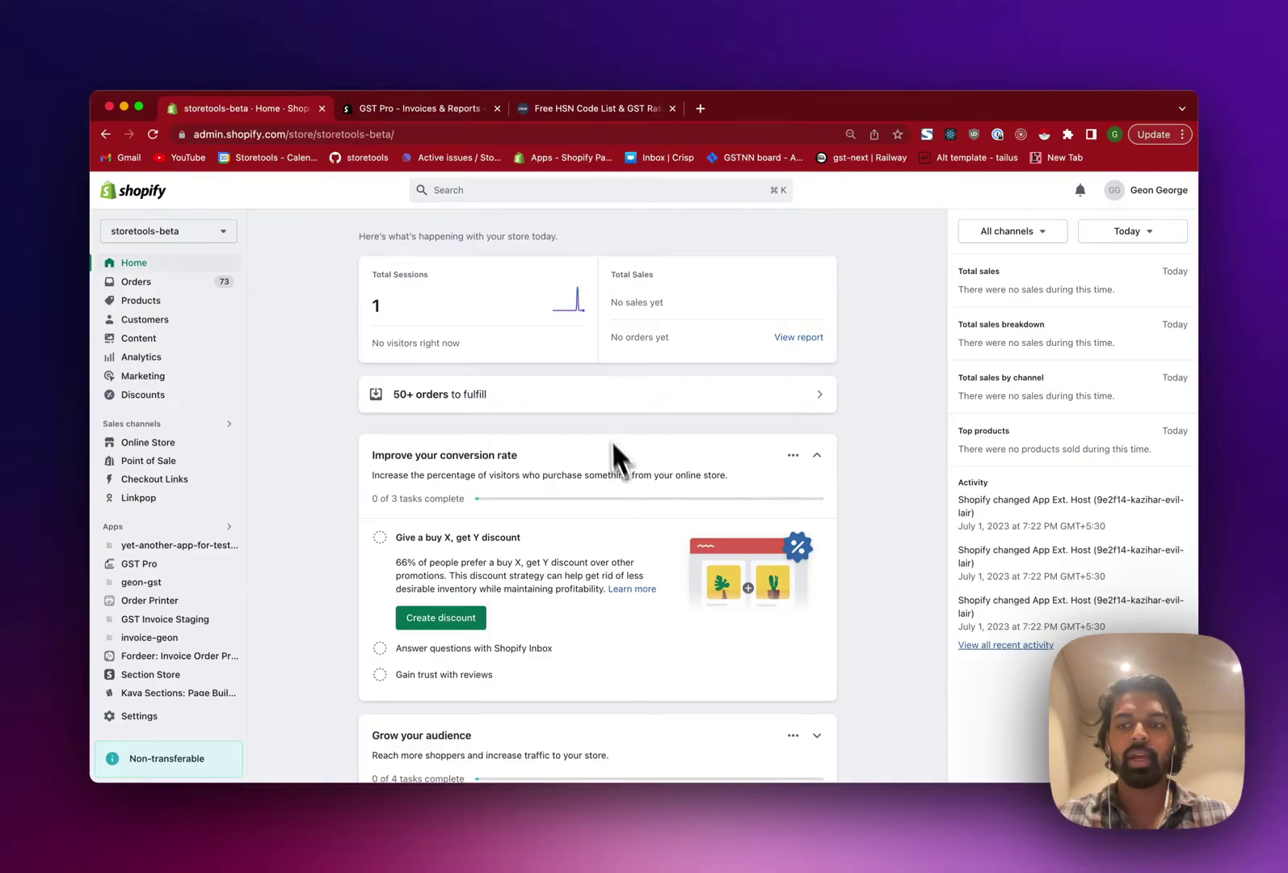
Go to Settings > Taxes and duties > India (9% country, 18% IGST) and start the reset to defaults
click(182, 302)
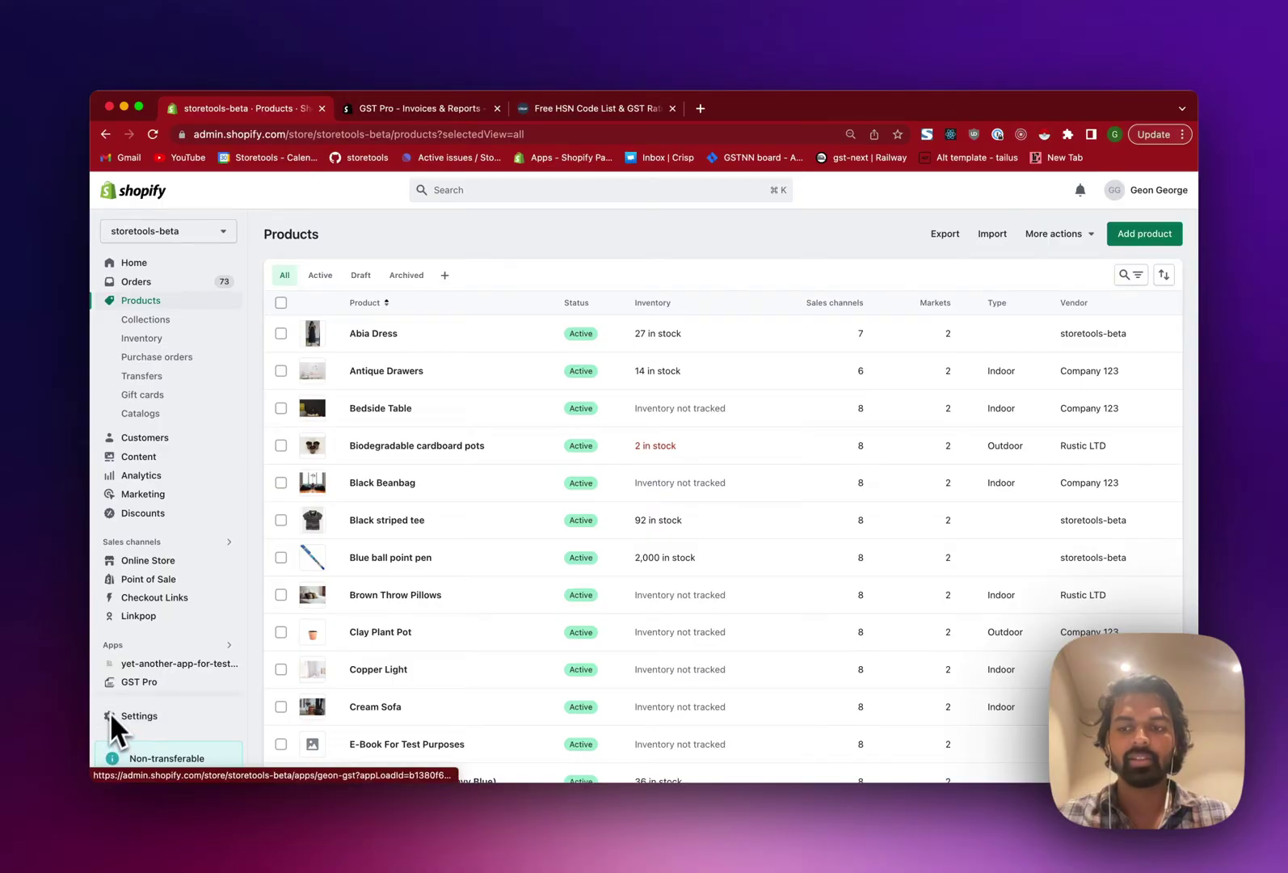
click(129, 718)
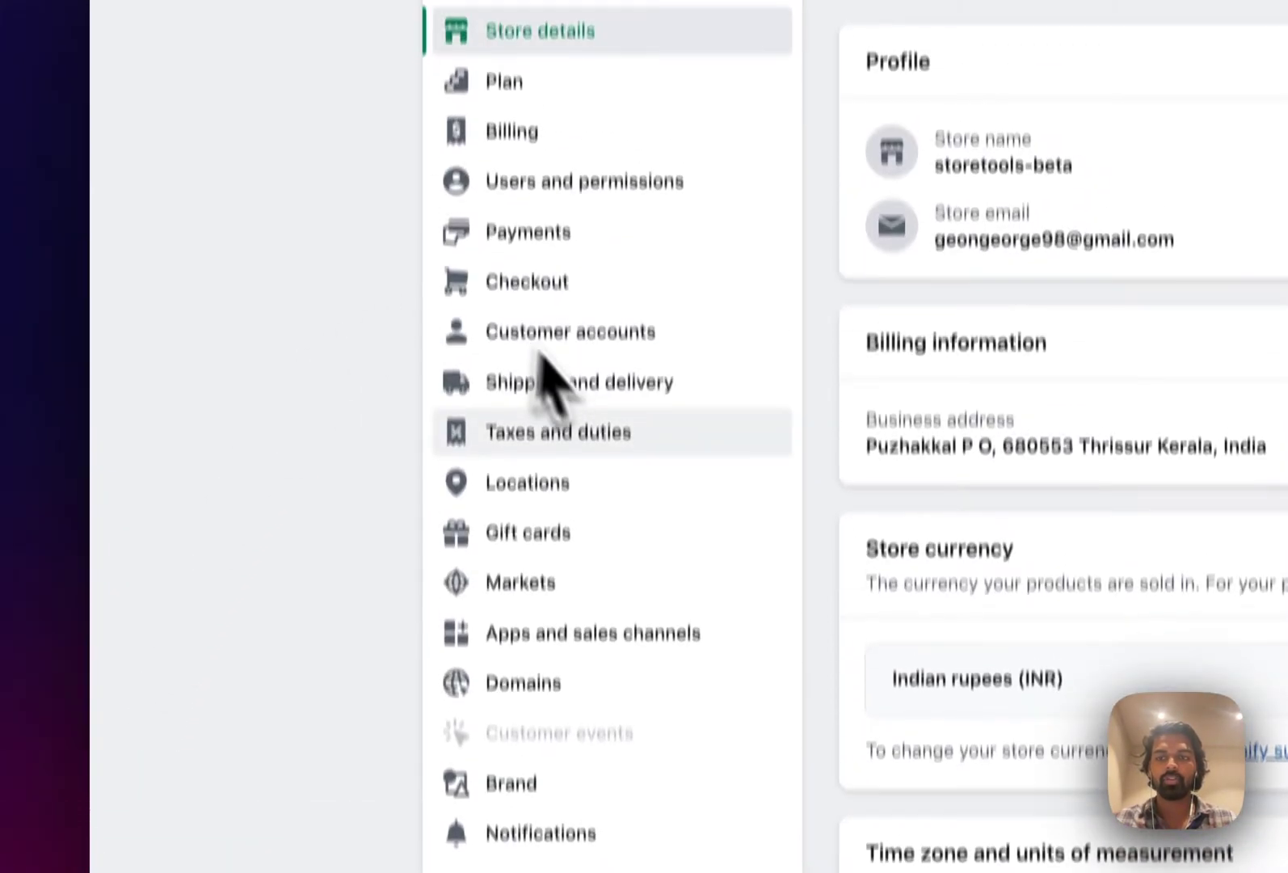
click(595, 442)
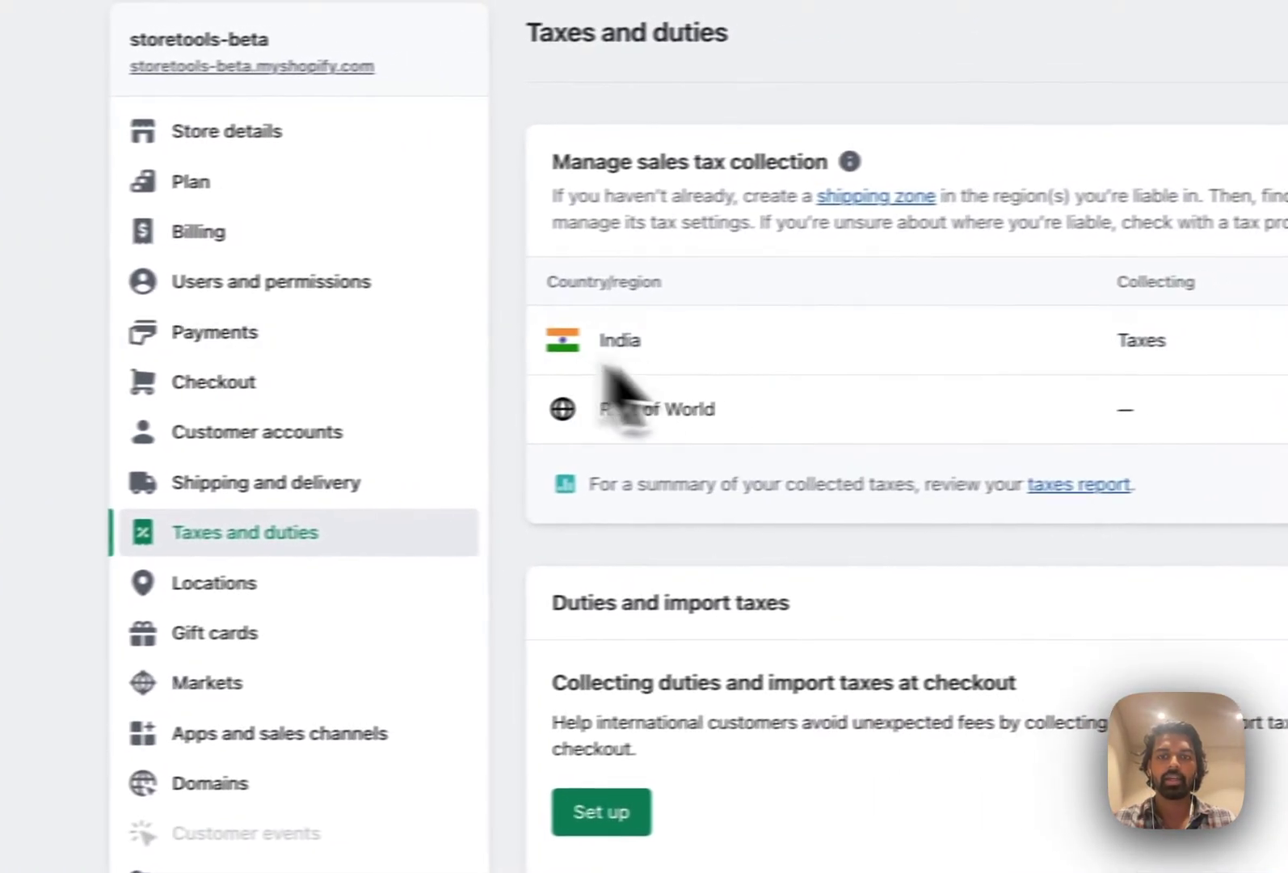
click(979, 330)
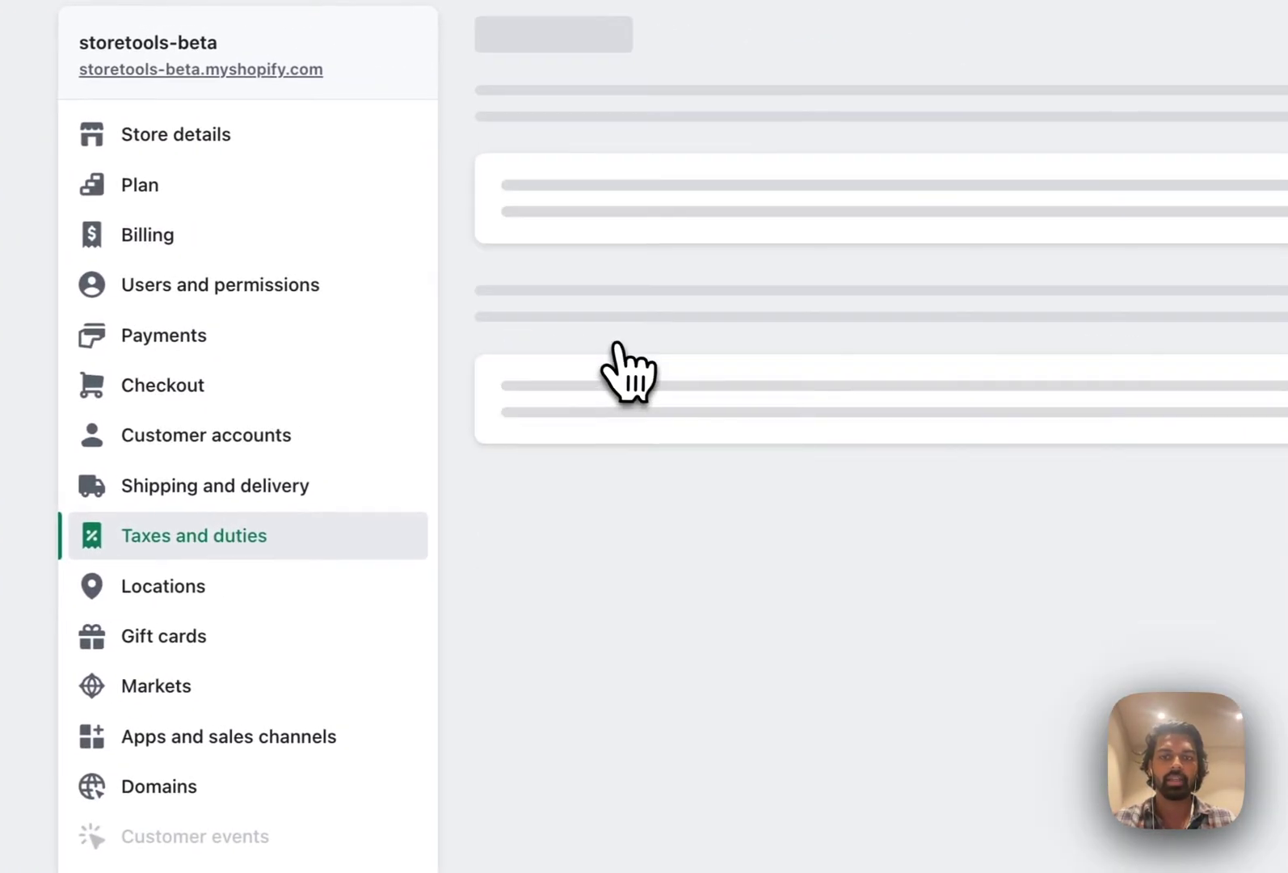
scroll(617, 353, down, 3)
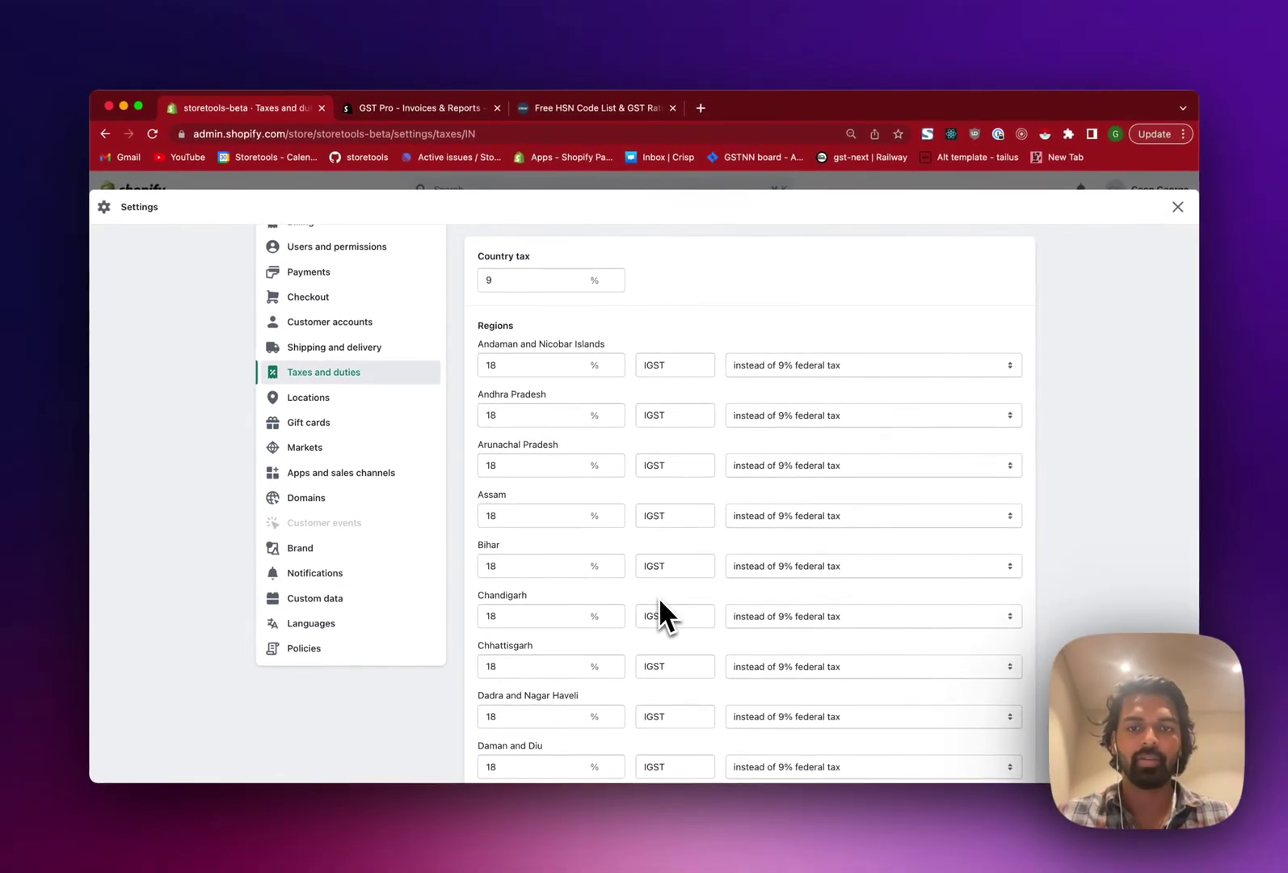
scroll(614, 500, up, 3)
Confirm resetting India's tax rates to defaults with all tax overrides removed
click(524, 337)
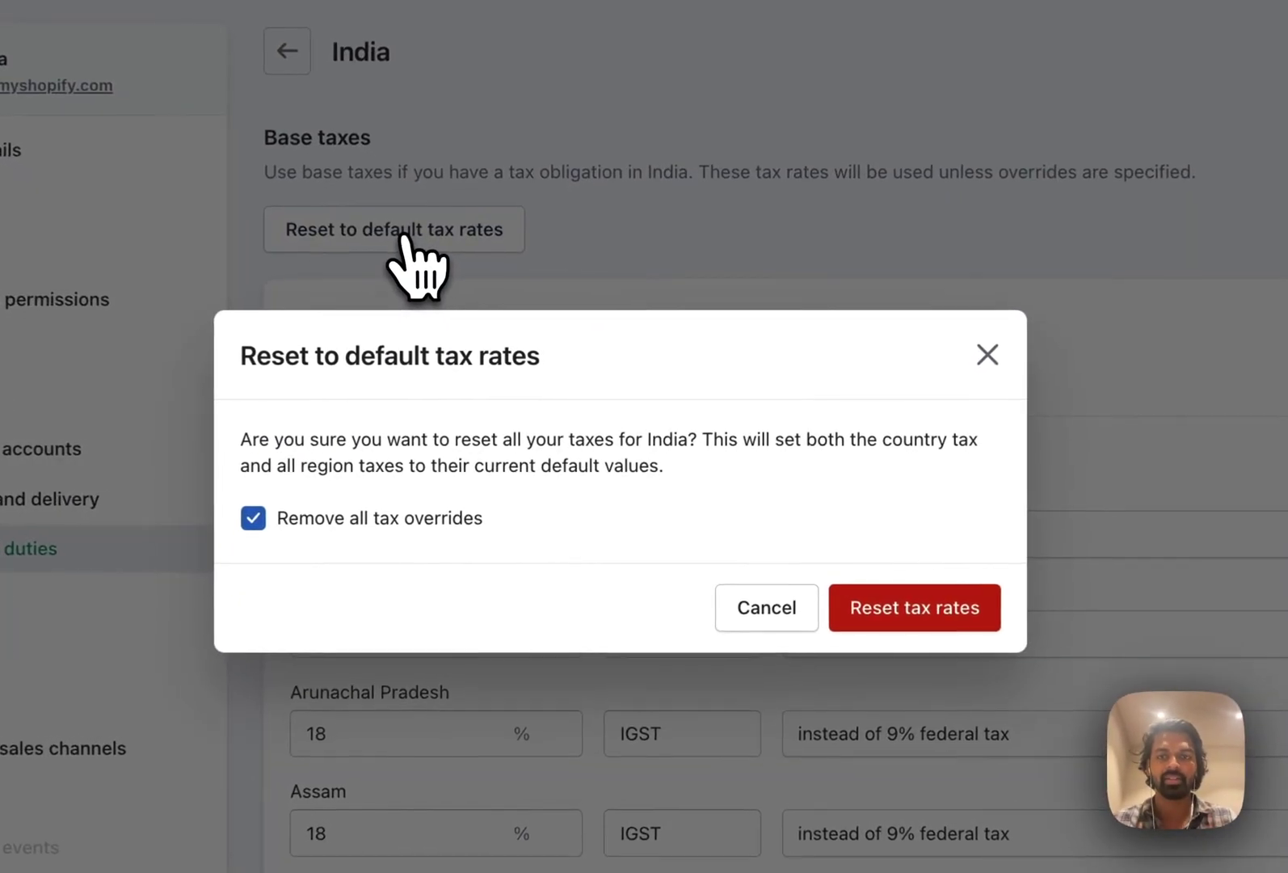
click(884, 622)
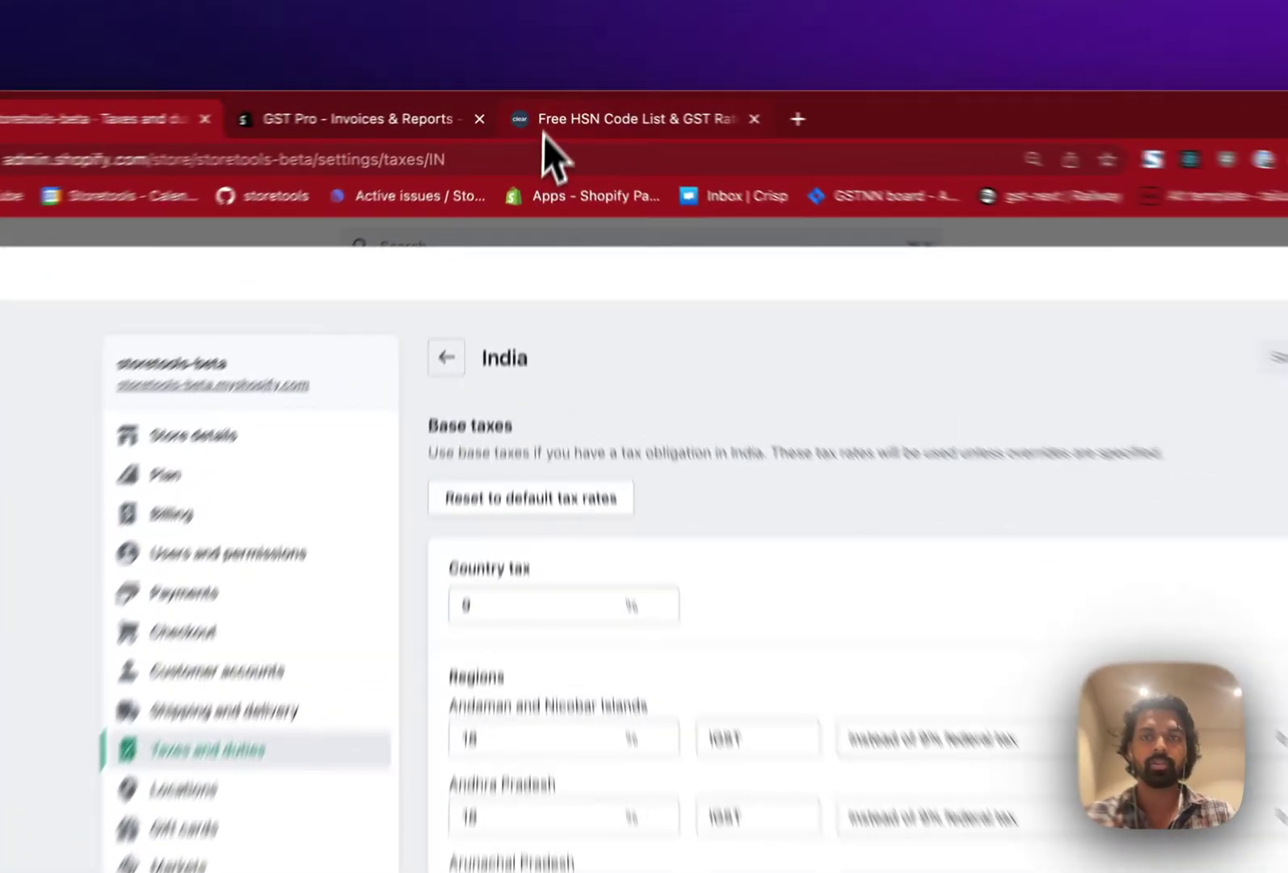
Search the ClearTax HSN code list for 'Toy' and scan the toy entries
click(546, 111)
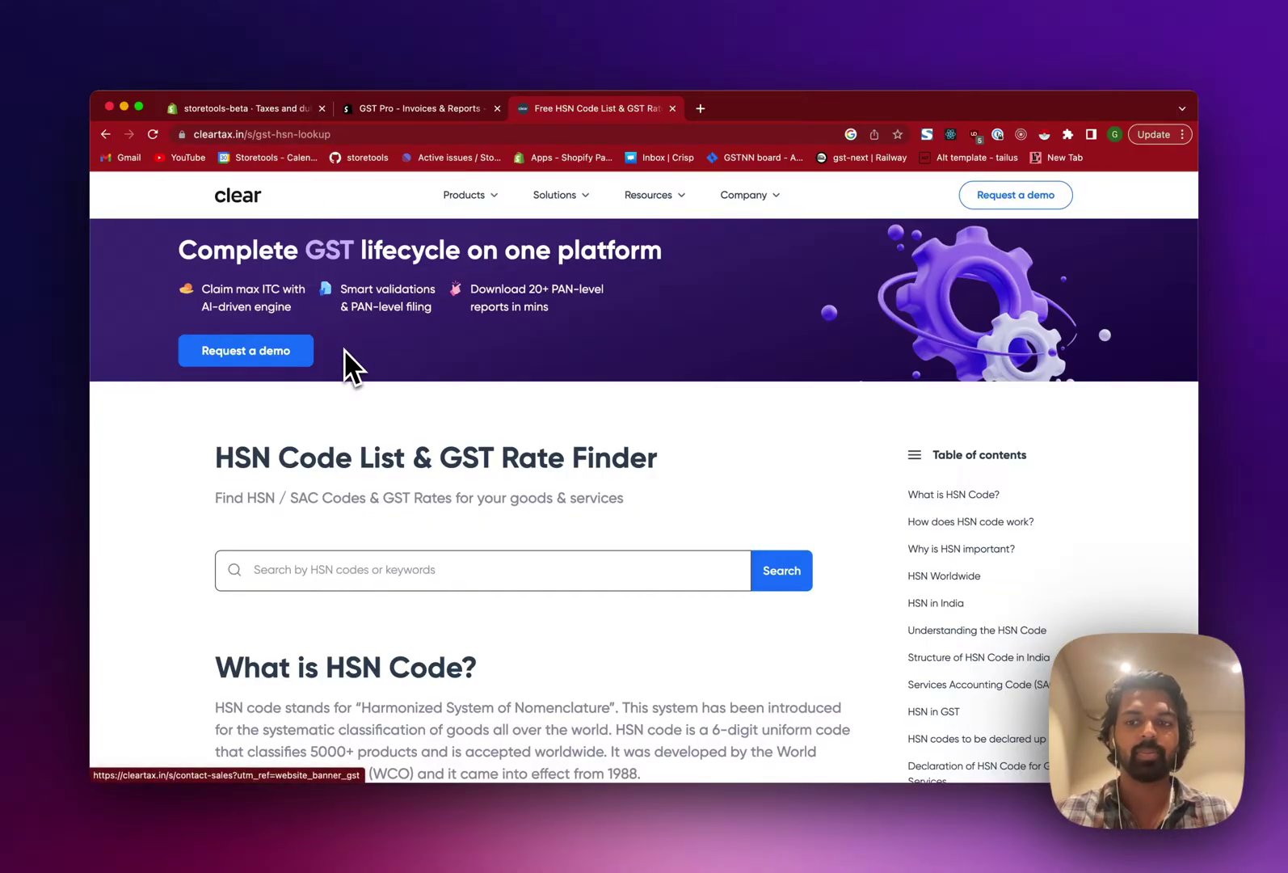
scroll(343, 348, down, 3)
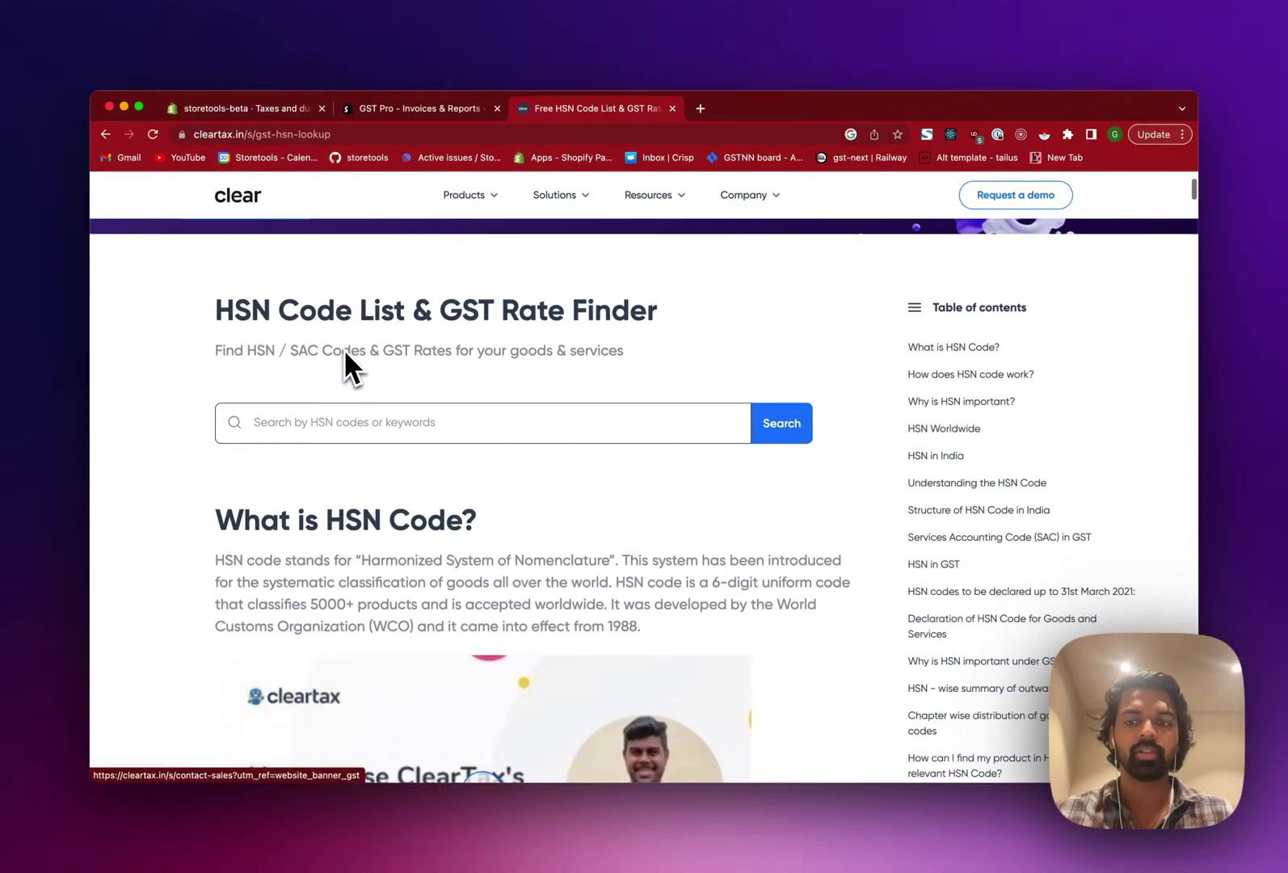
click(437, 359)
text(Toy)
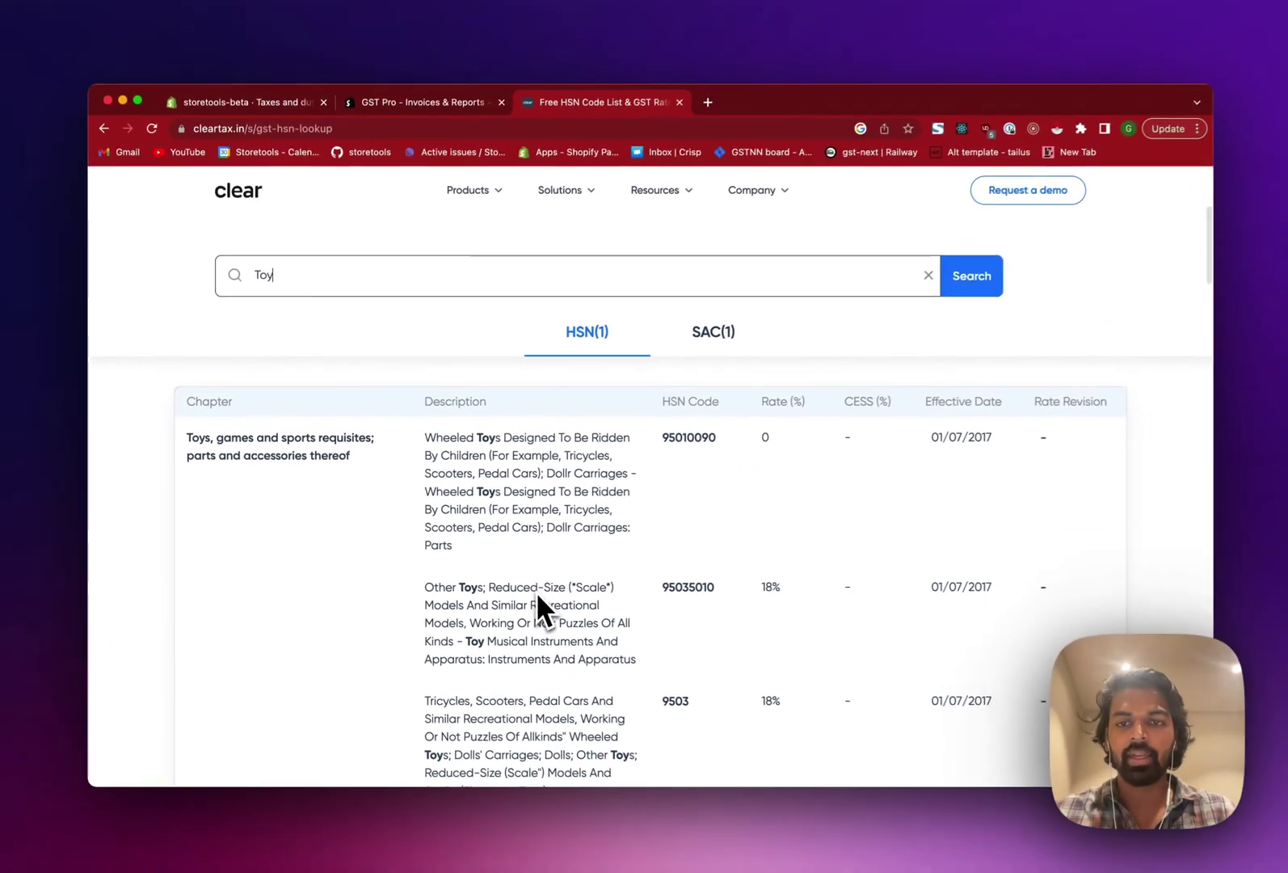
scroll(532, 594, down, 3)
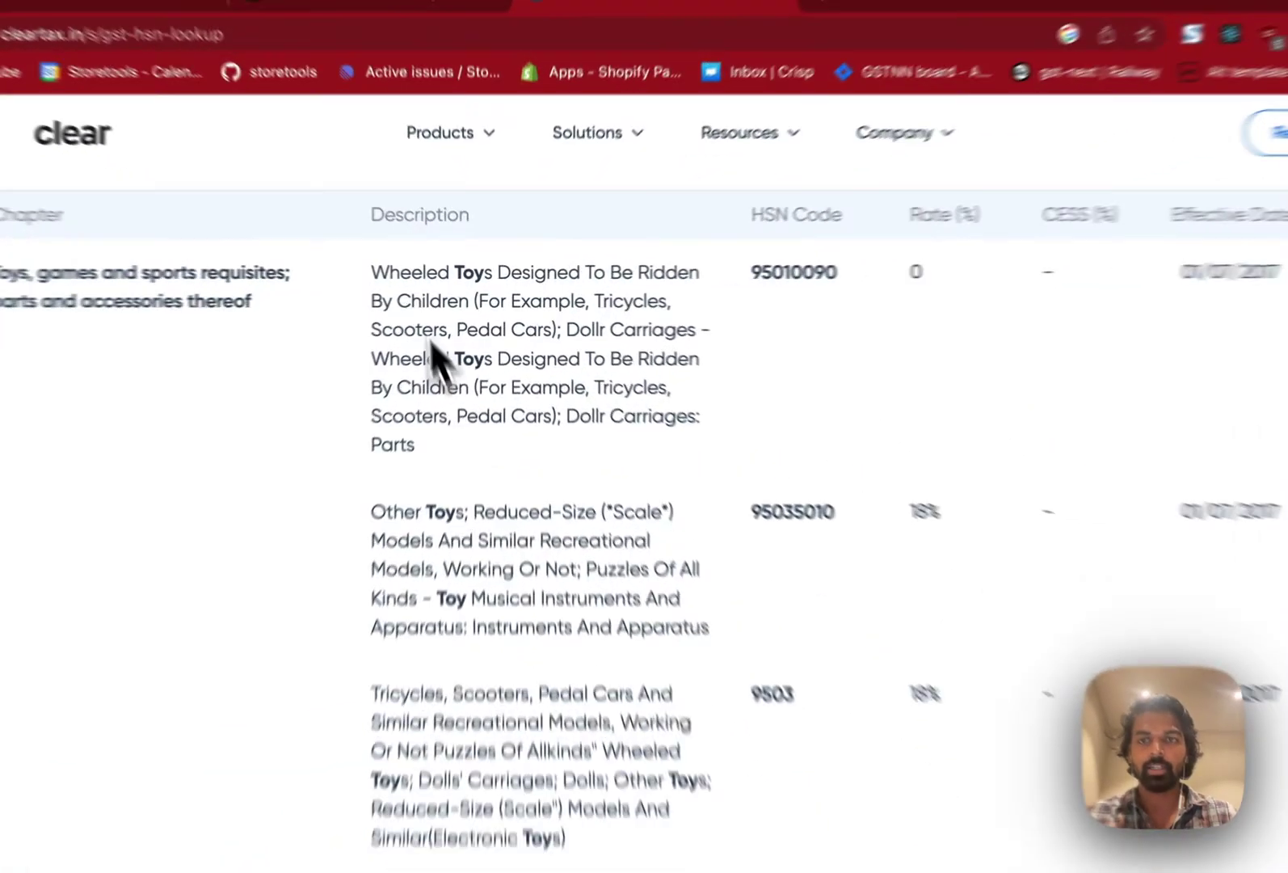
drag(433, 284, 481, 374)
scroll(479, 373, down, 1)
scroll(457, 443, down, 1)
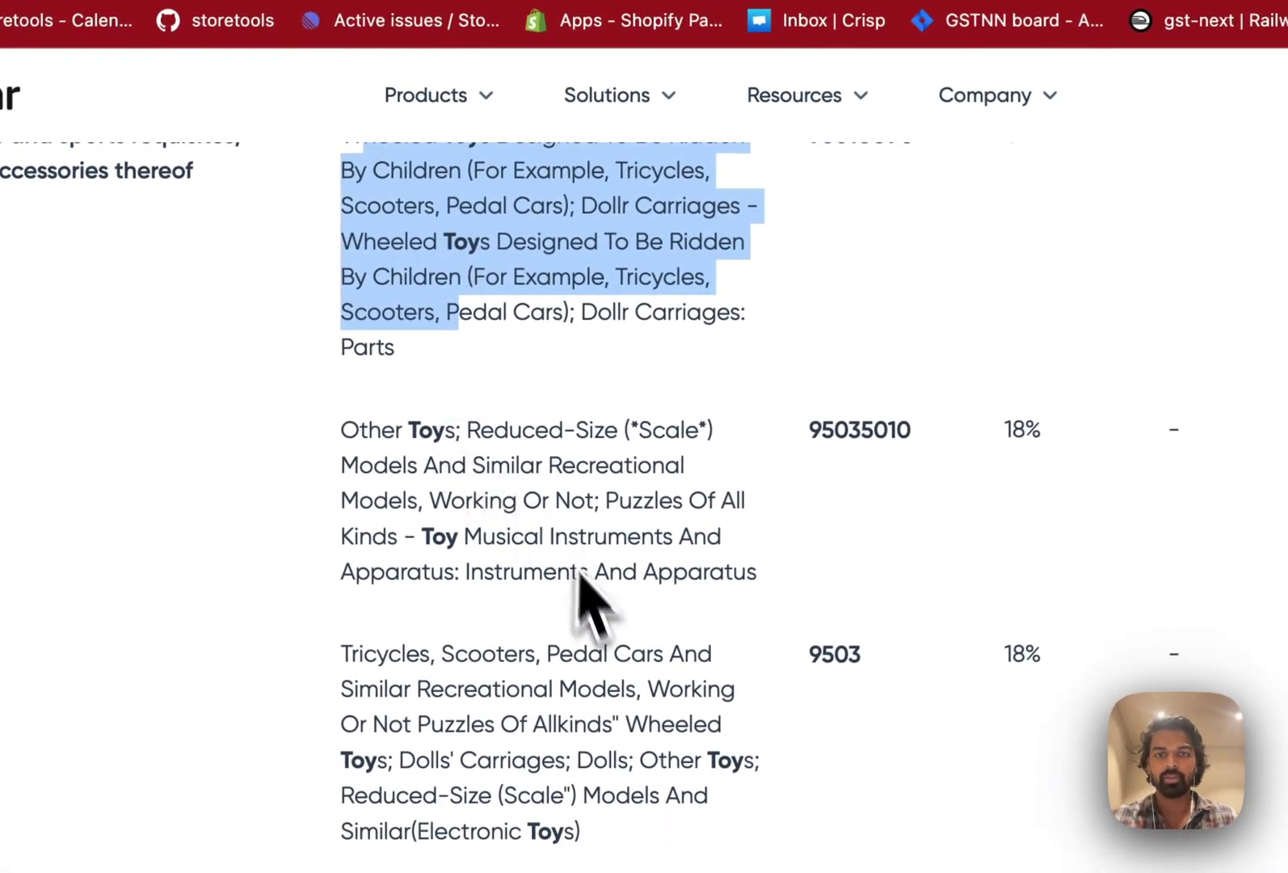
Highlight the reduced-size toys description and select HSN code 95035010 at 18% GST
drag(421, 535, 727, 555)
click(728, 557)
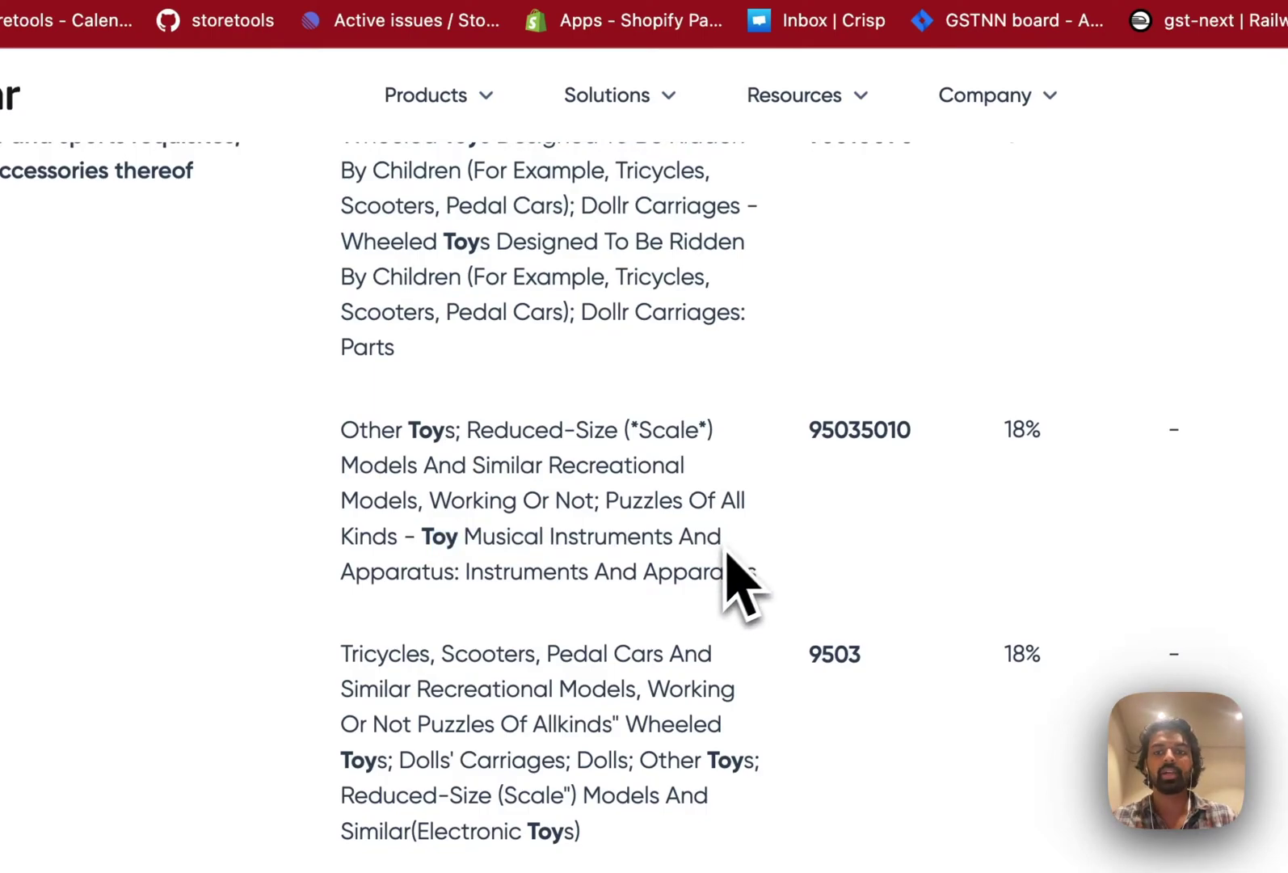
drag(461, 574, 589, 575)
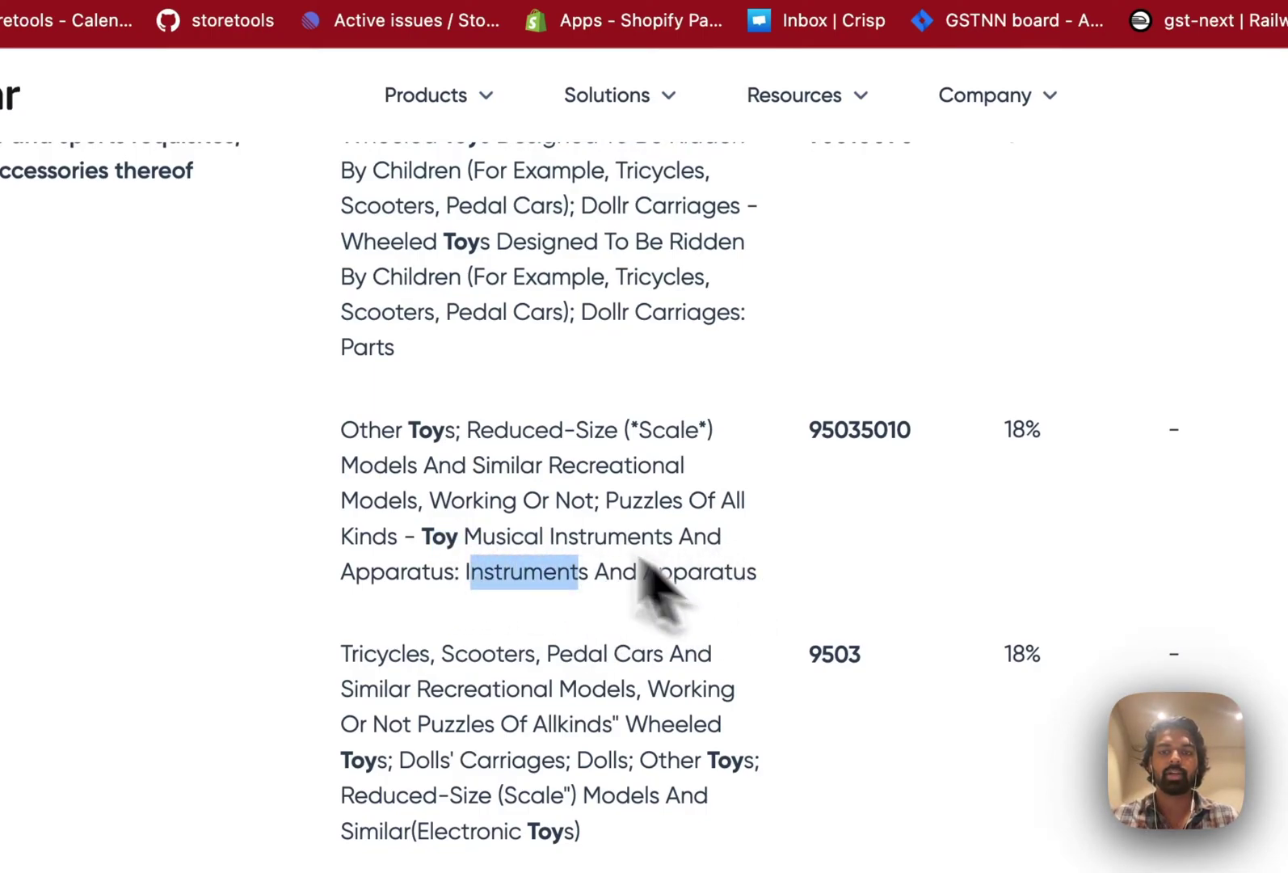
click(489, 432)
drag(469, 431, 638, 427)
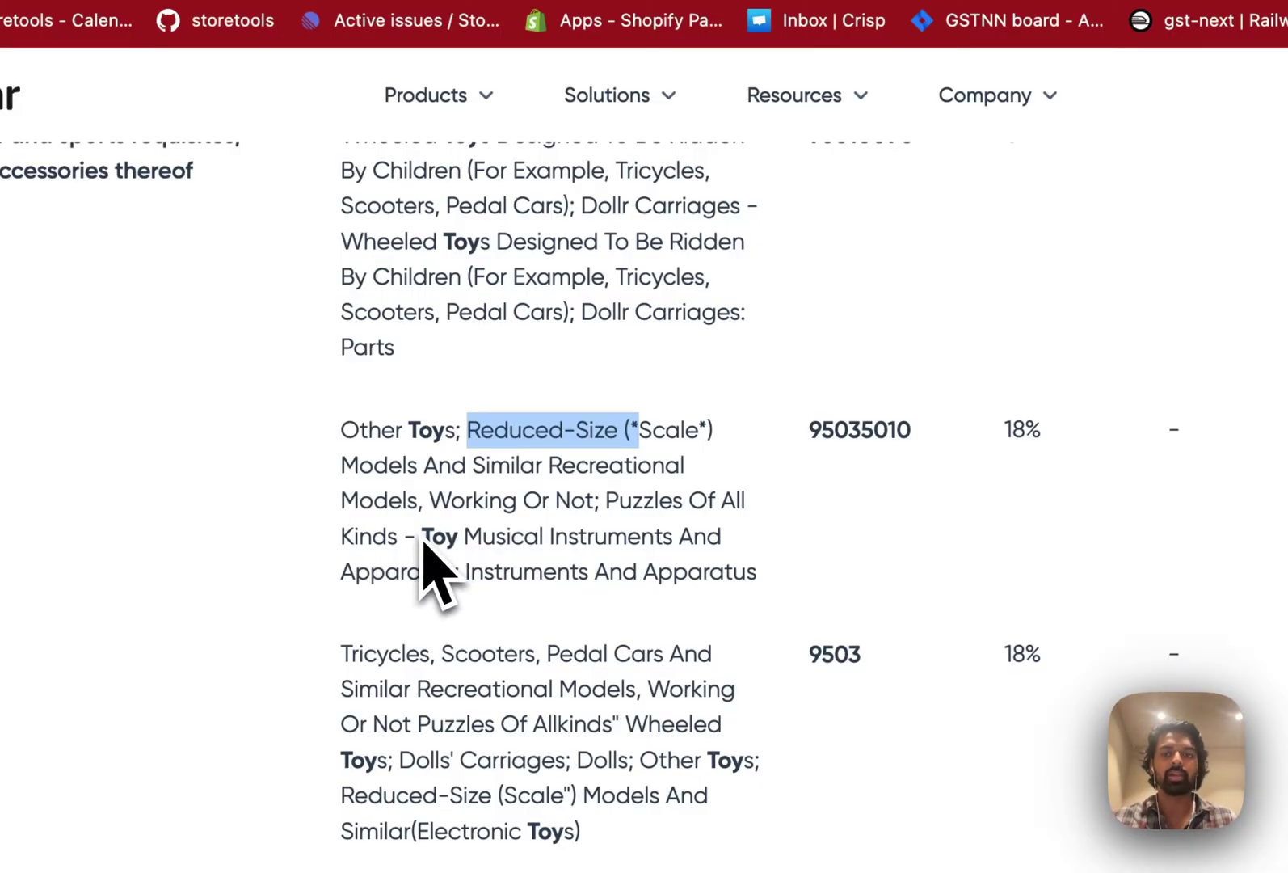
drag(967, 454, 823, 430)
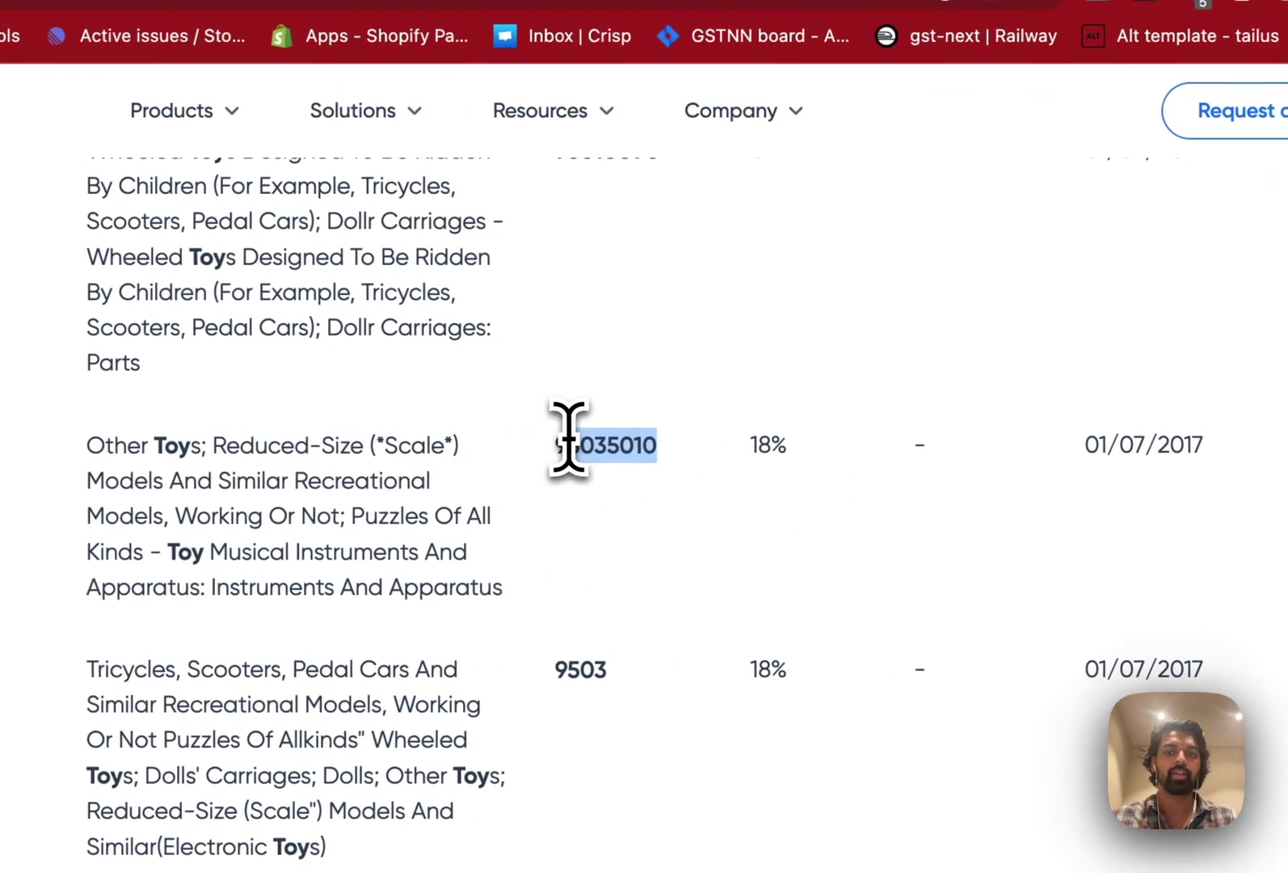
double_click(568, 445)
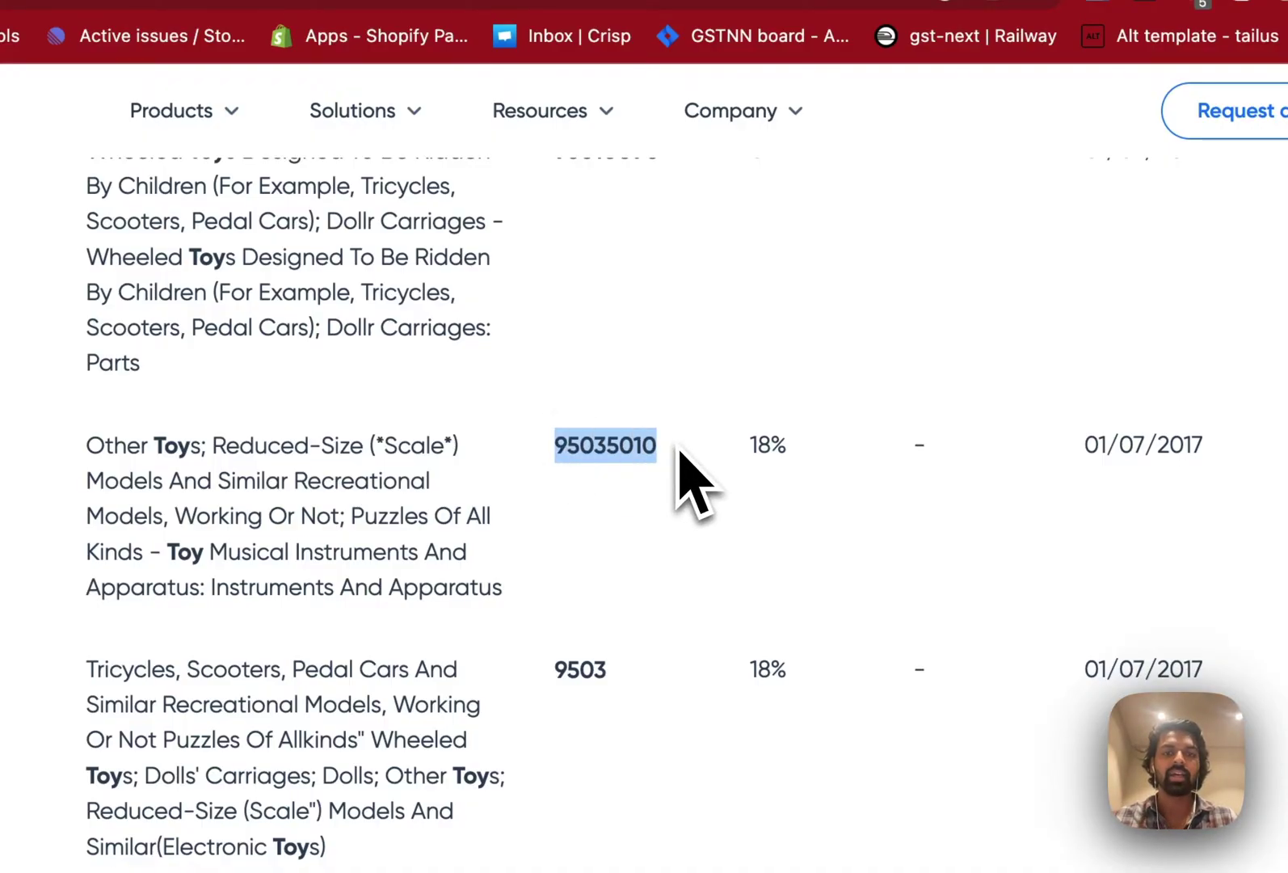
click(772, 444)
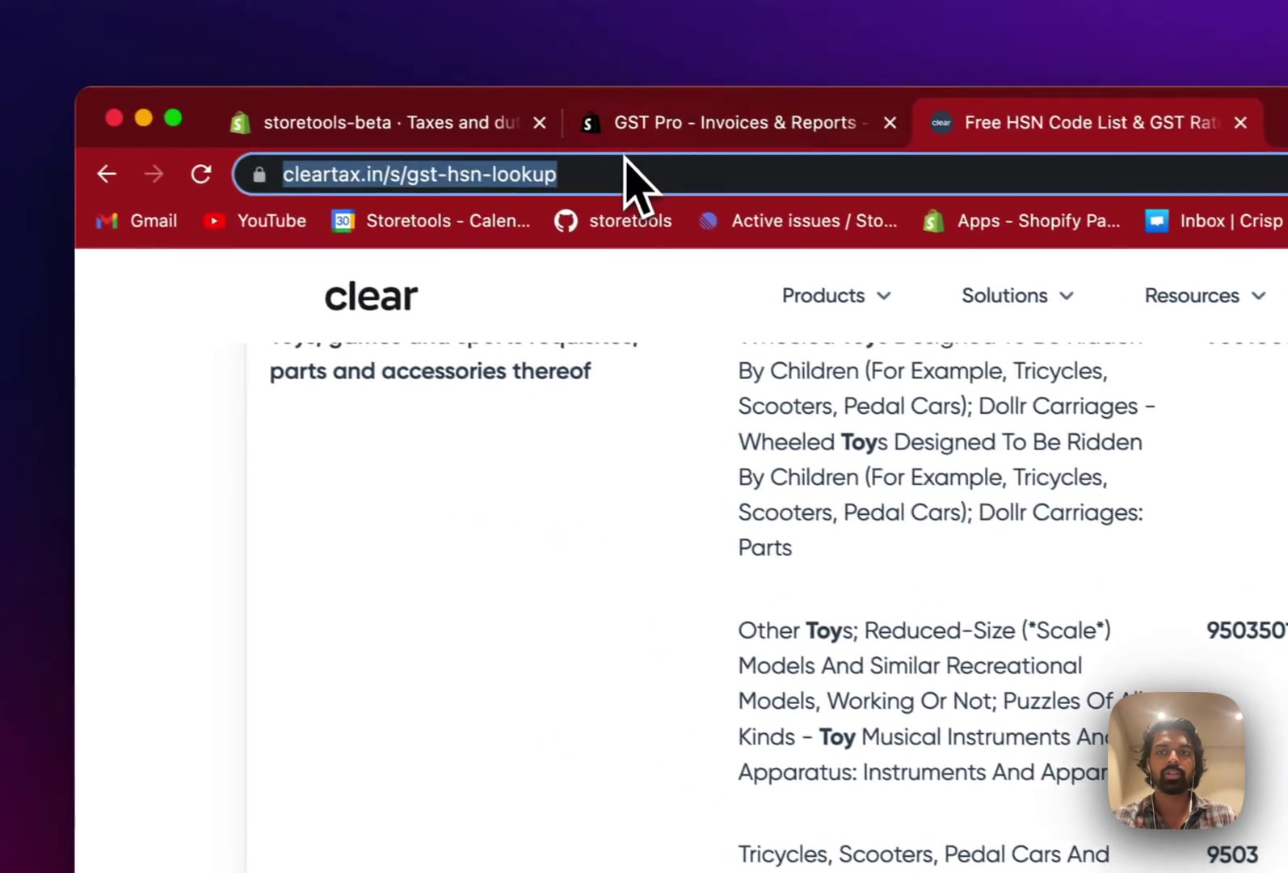
Return to the storetools-beta Shopify tab and scroll the India regions showing 18% IGST
click(638, 129)
click(408, 139)
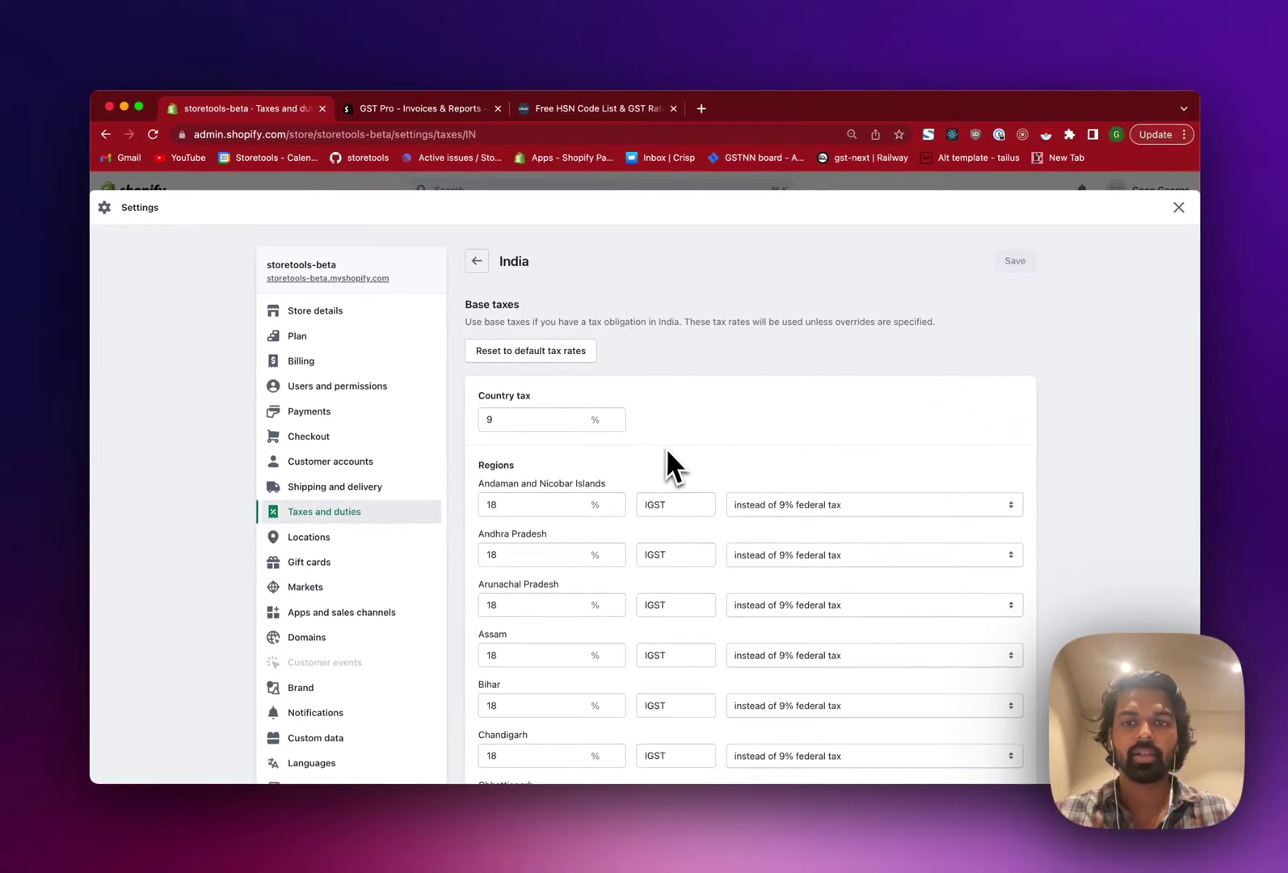
scroll(665, 447, down, 2)
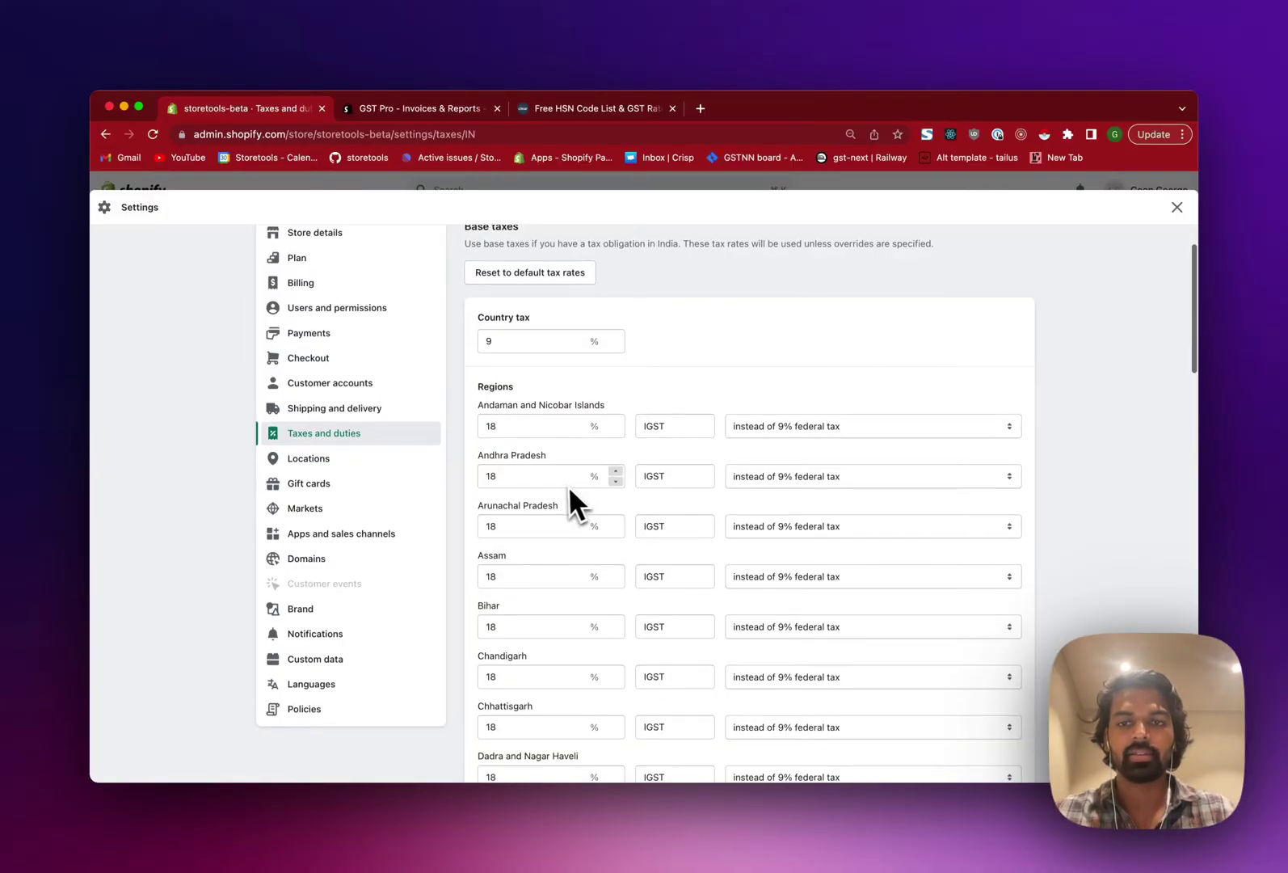
scroll(566, 483, down, 2)
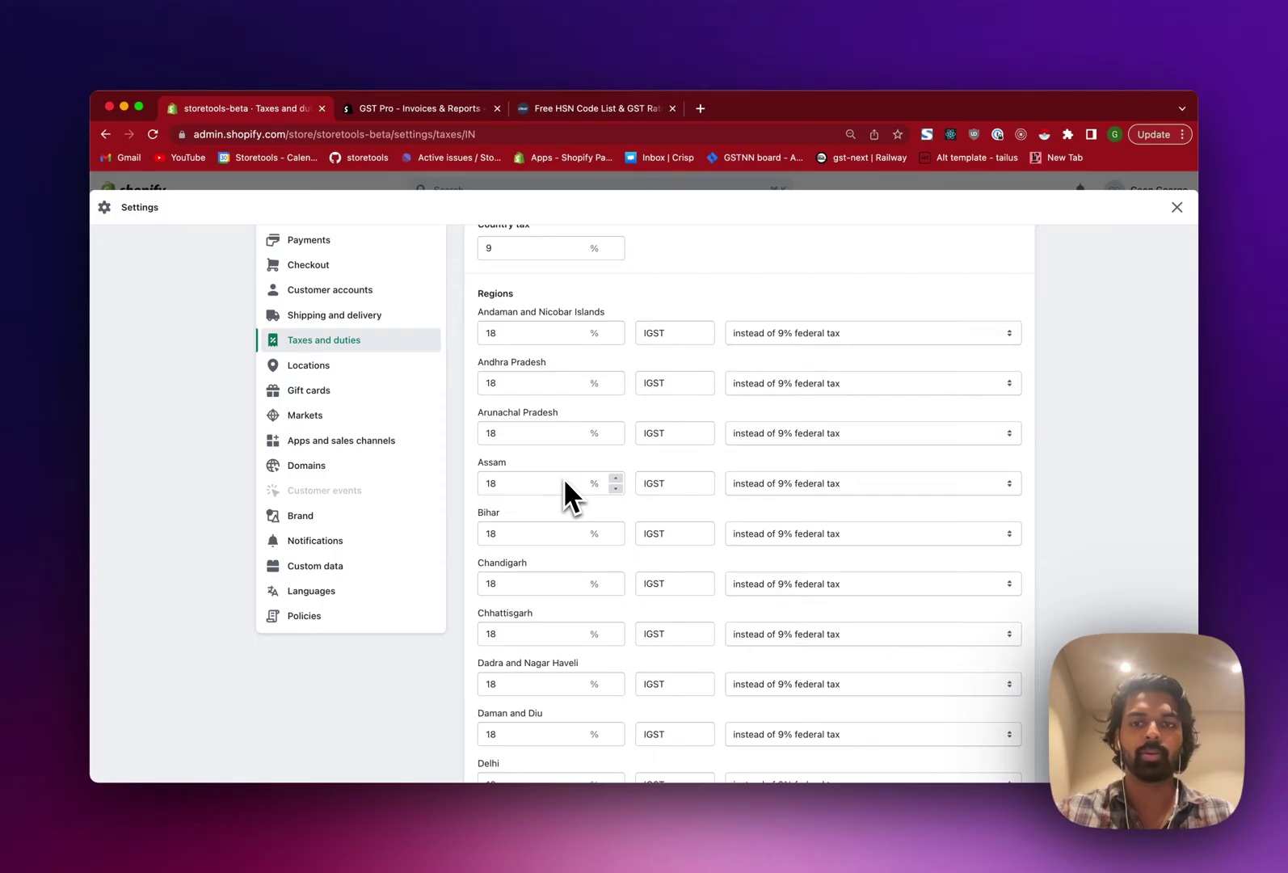
scroll(564, 483, up, 2)
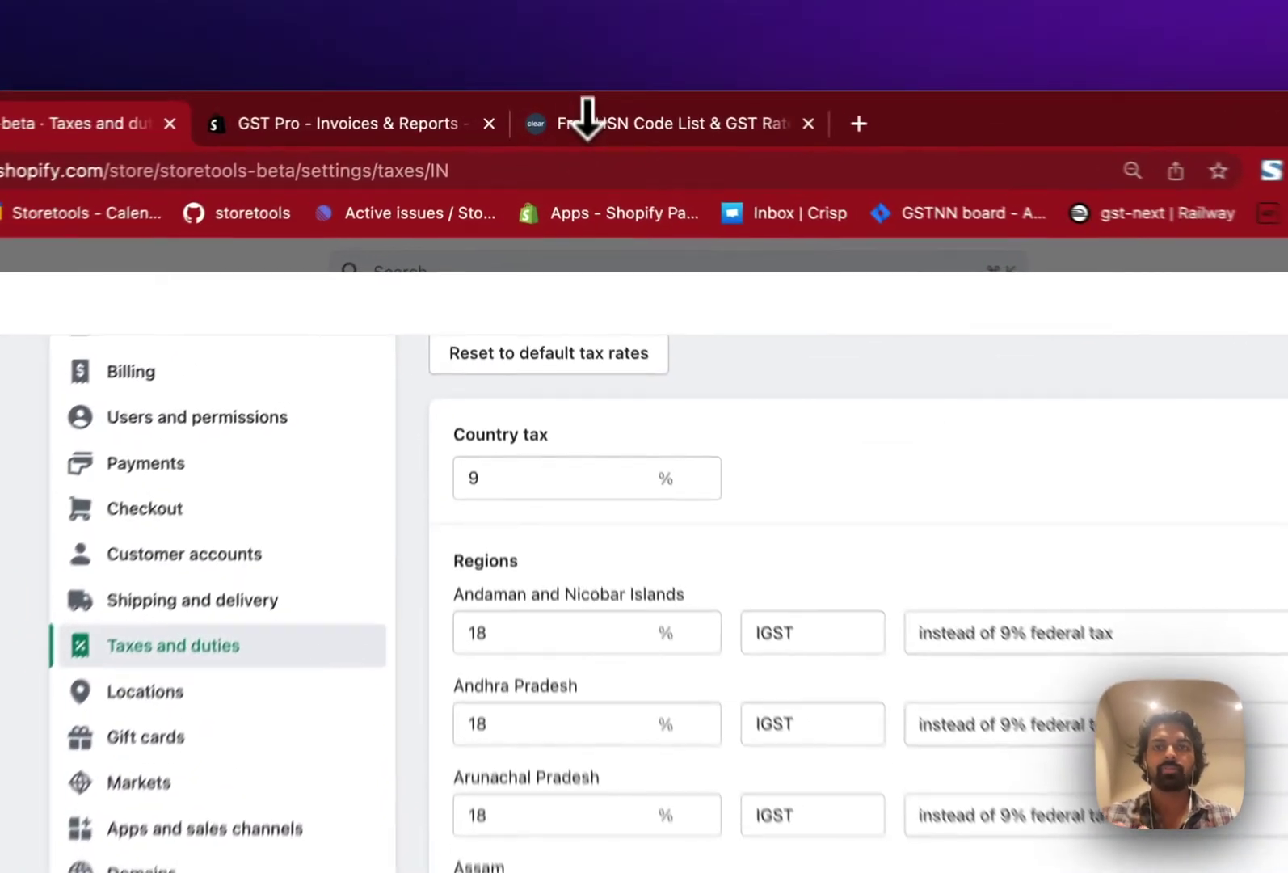
click(588, 121)
scroll(675, 558, down, 15)
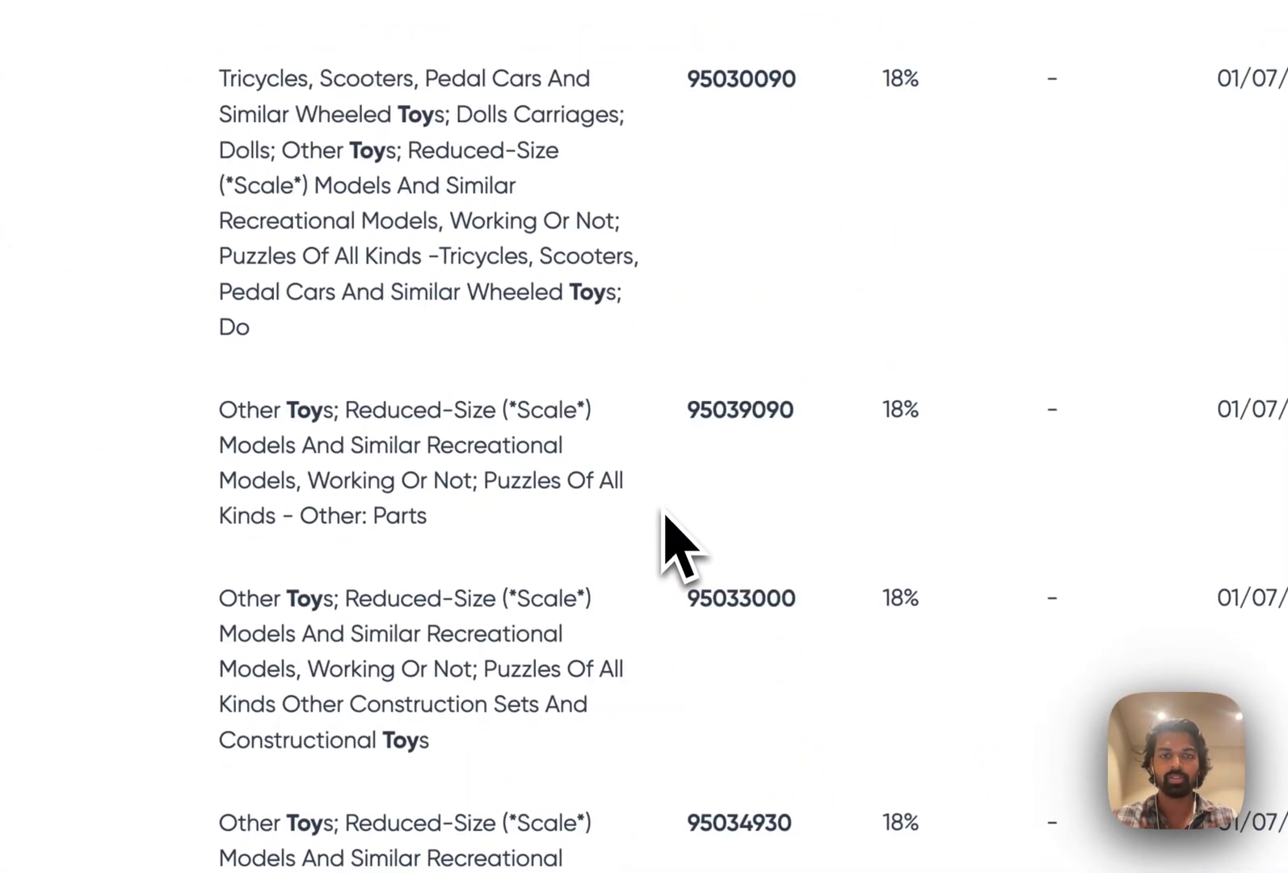
scroll(664, 513, down, 15)
scroll(664, 513, up, 15)
scroll(644, 463, down, 3)
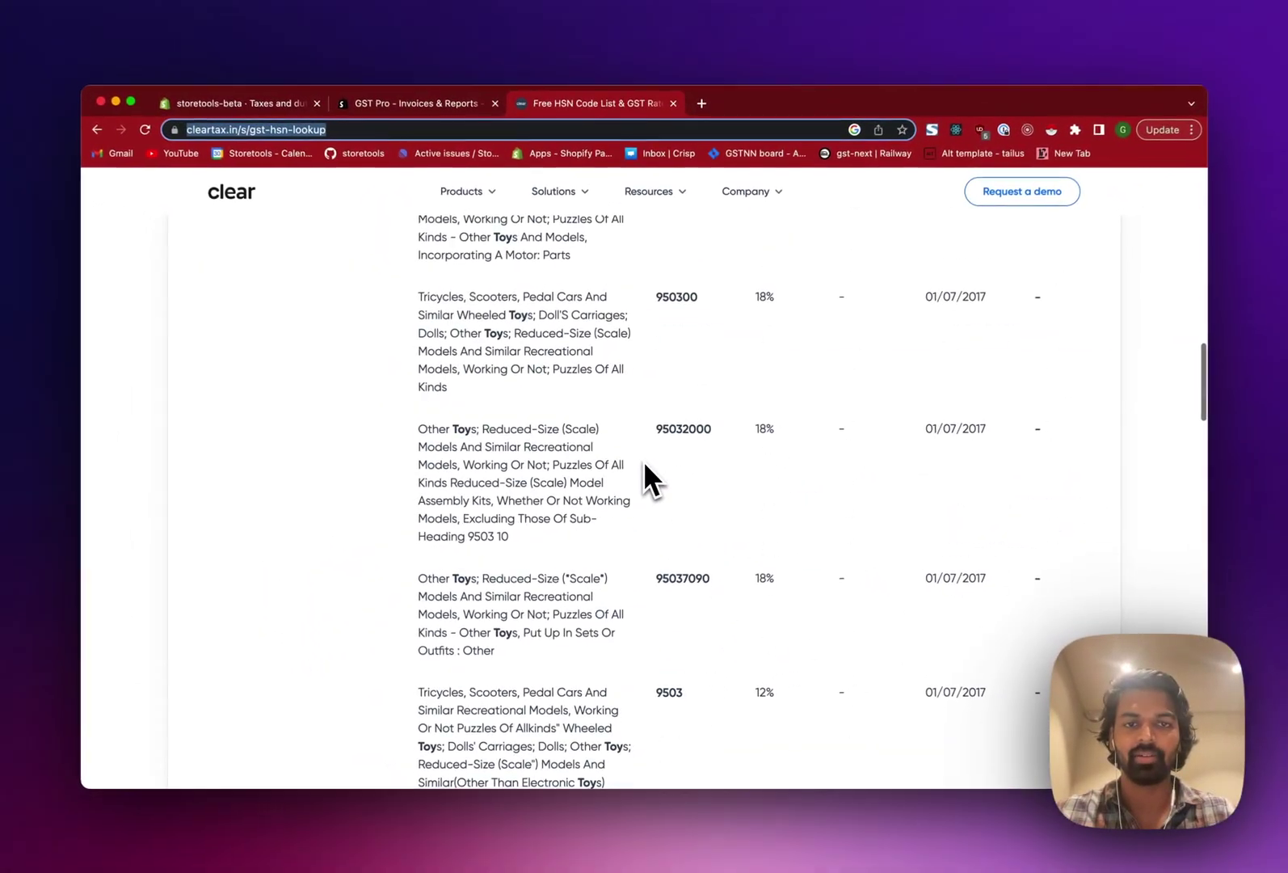
scroll(642, 469, down, 2)
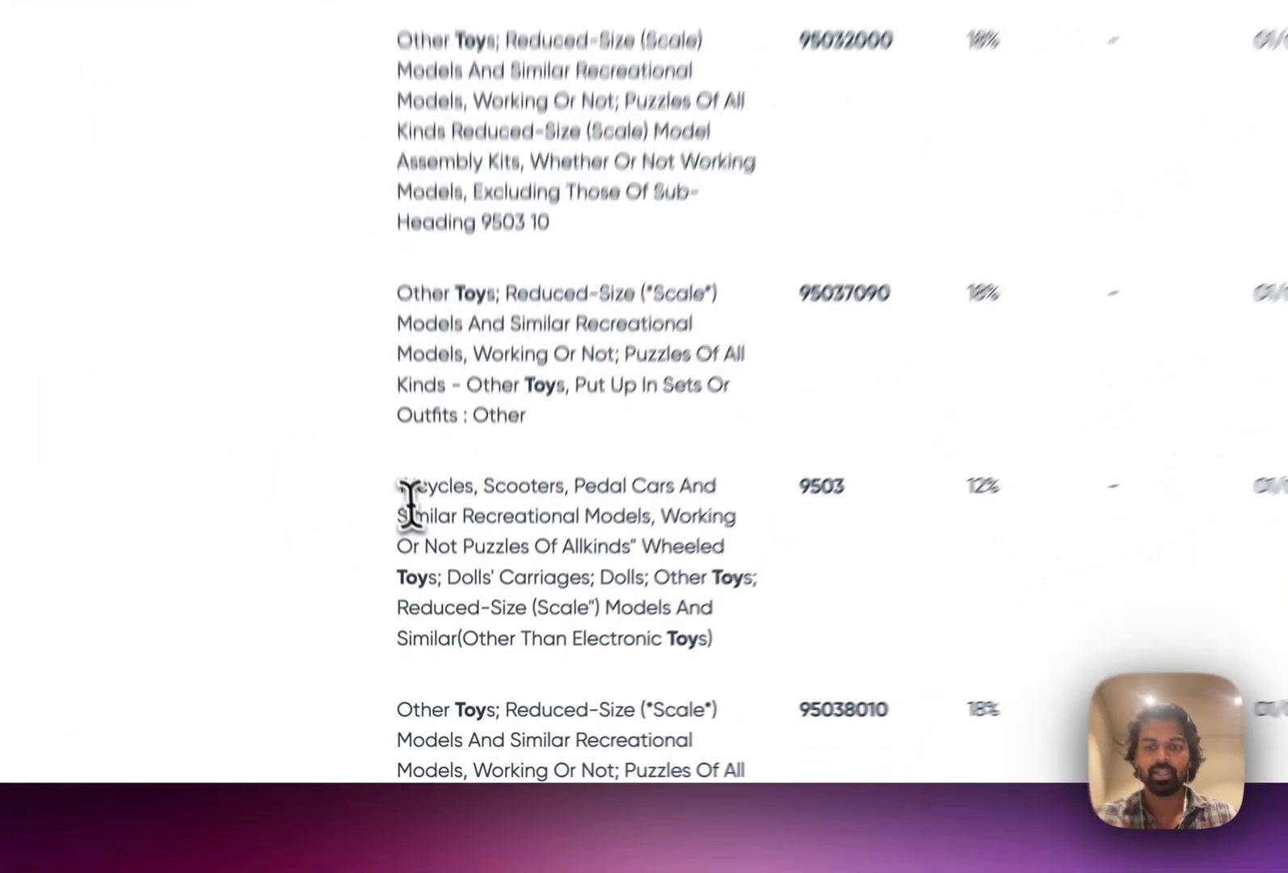
drag(400, 487, 589, 512)
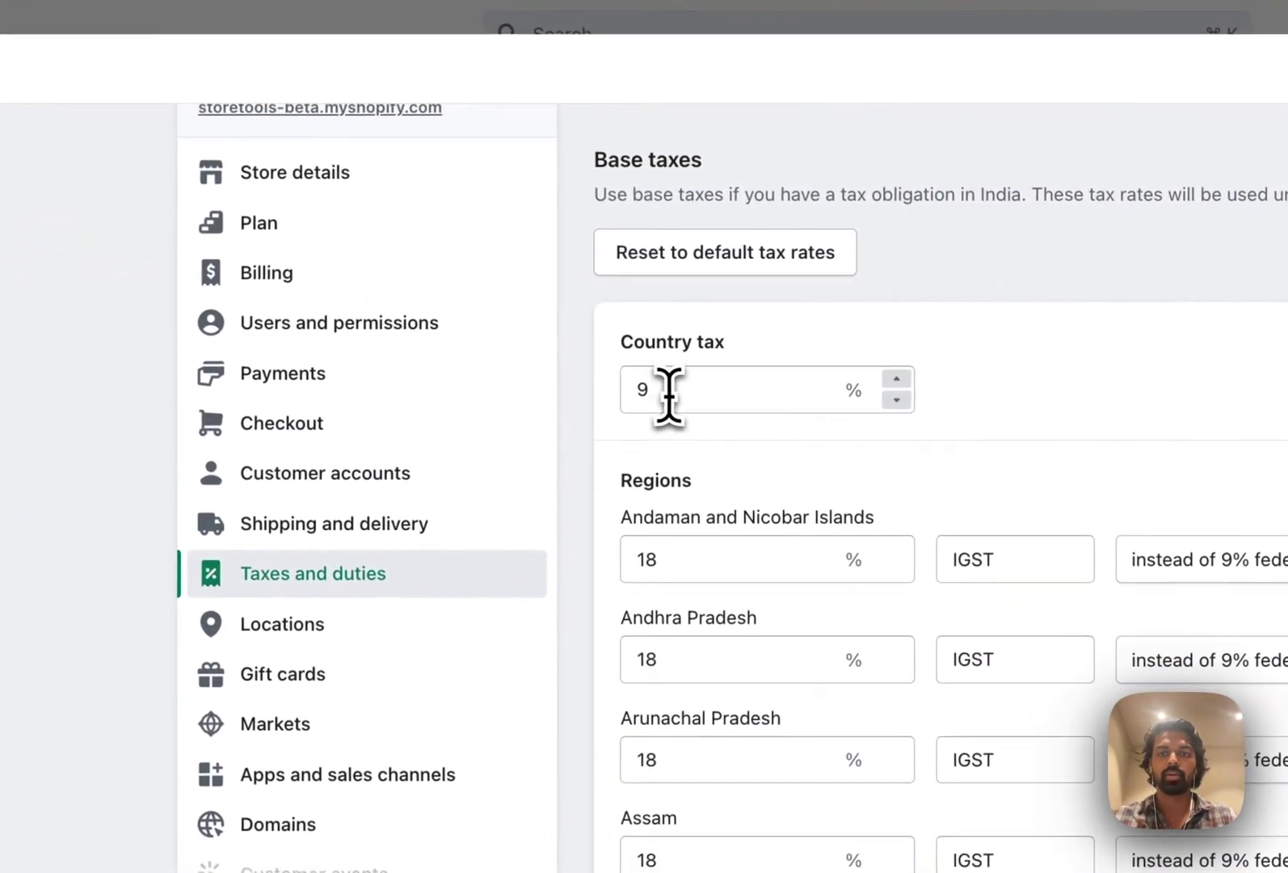
Overwrite India's 9% country tax under Base taxes, leaving it at 2.5%
double_click(876, 474)
text(0)
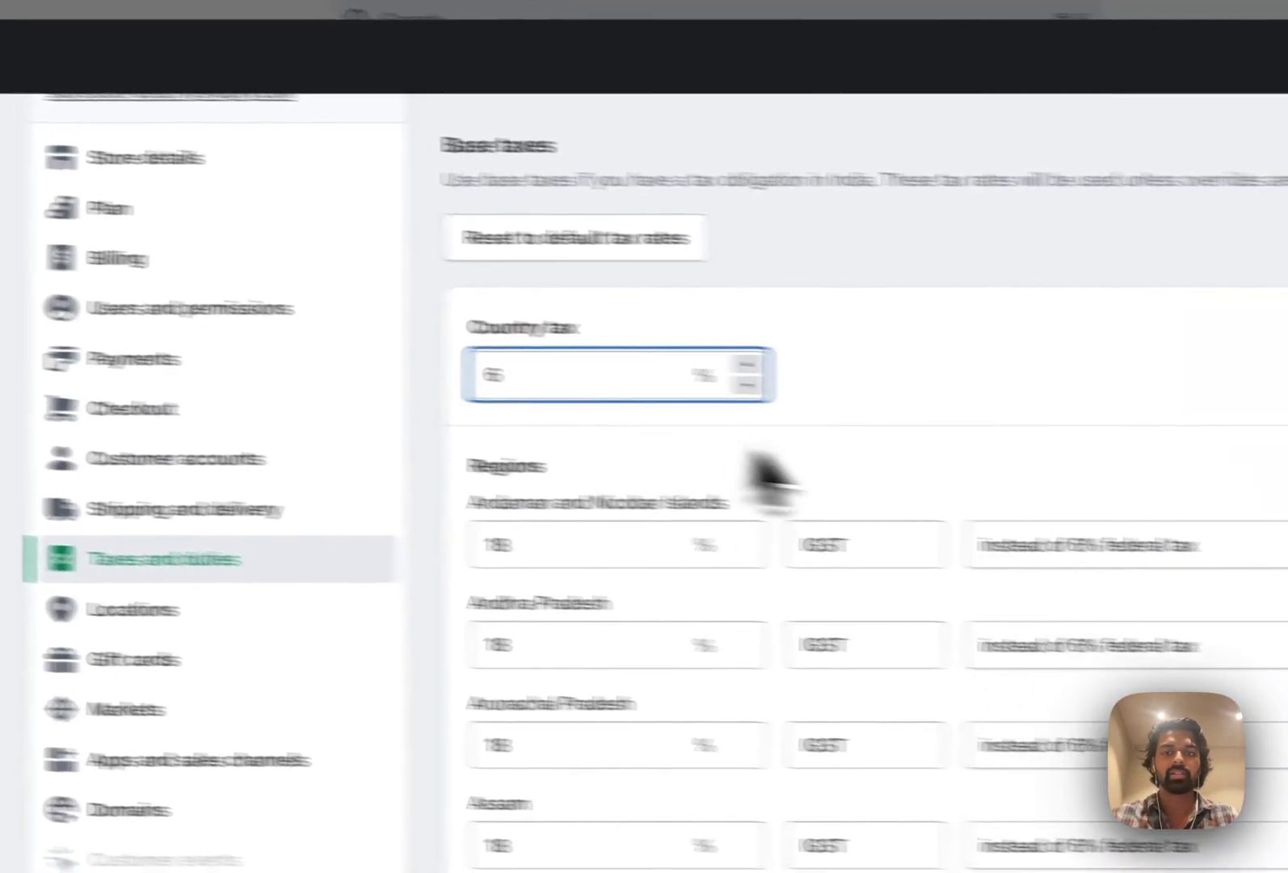
click(1119, 521)
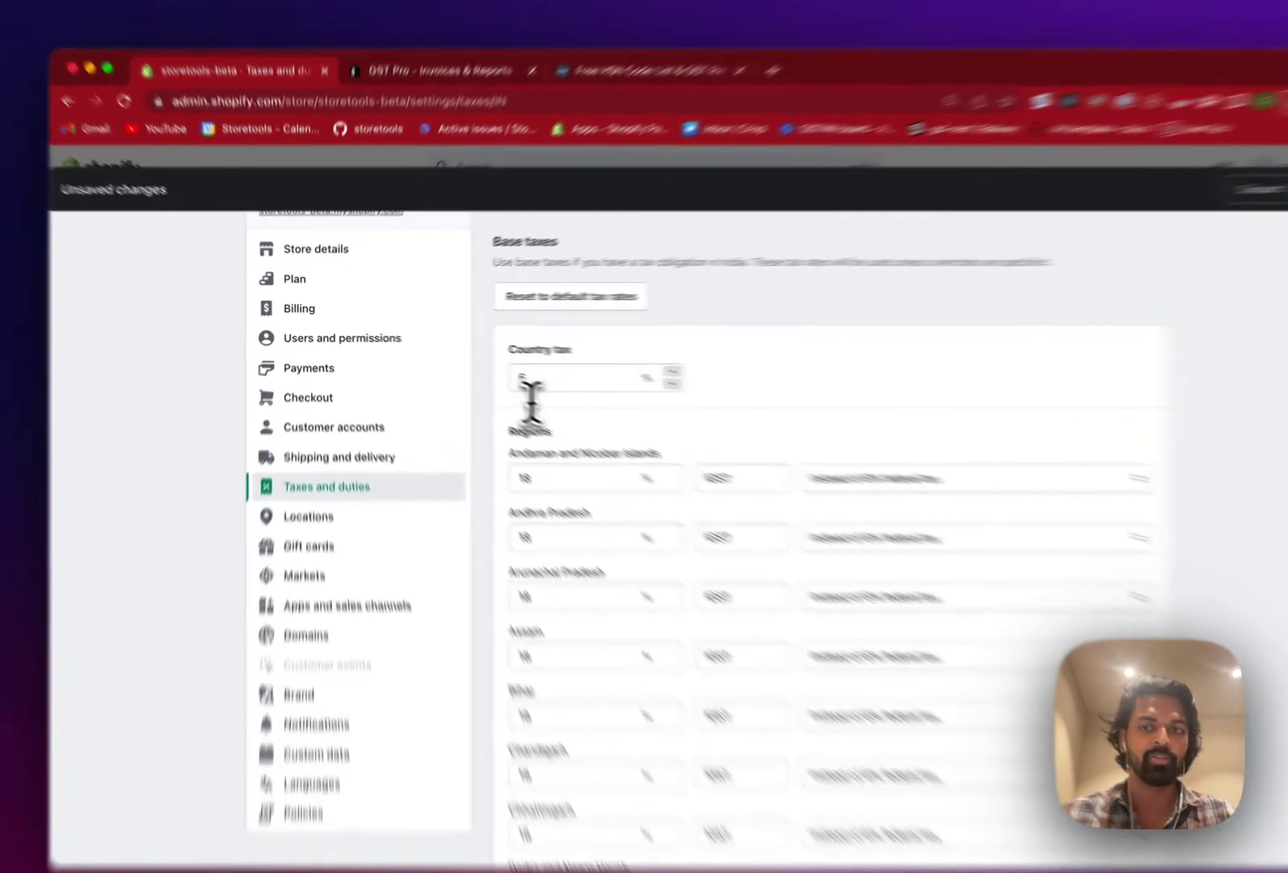
double_click(491, 368)
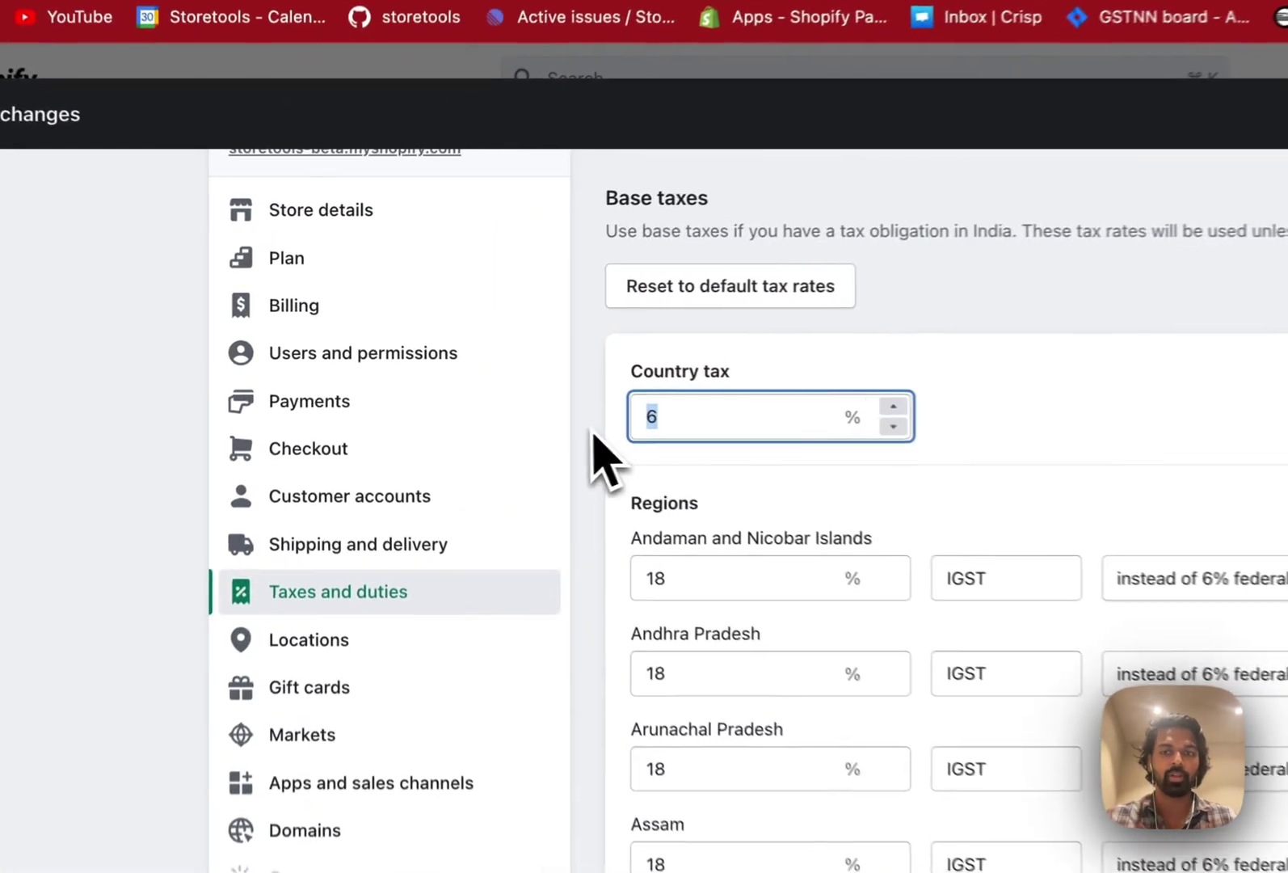
text(2.5)
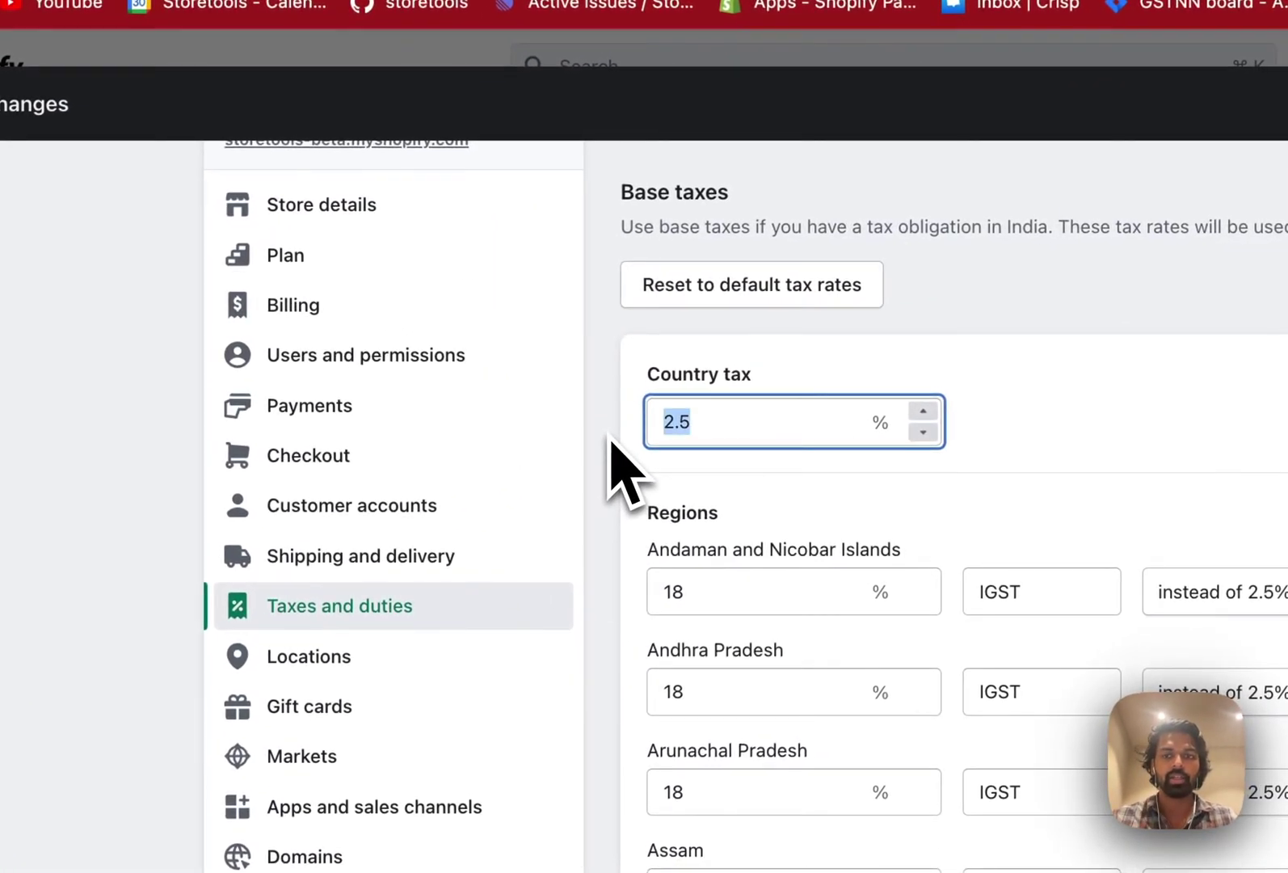
text(6)
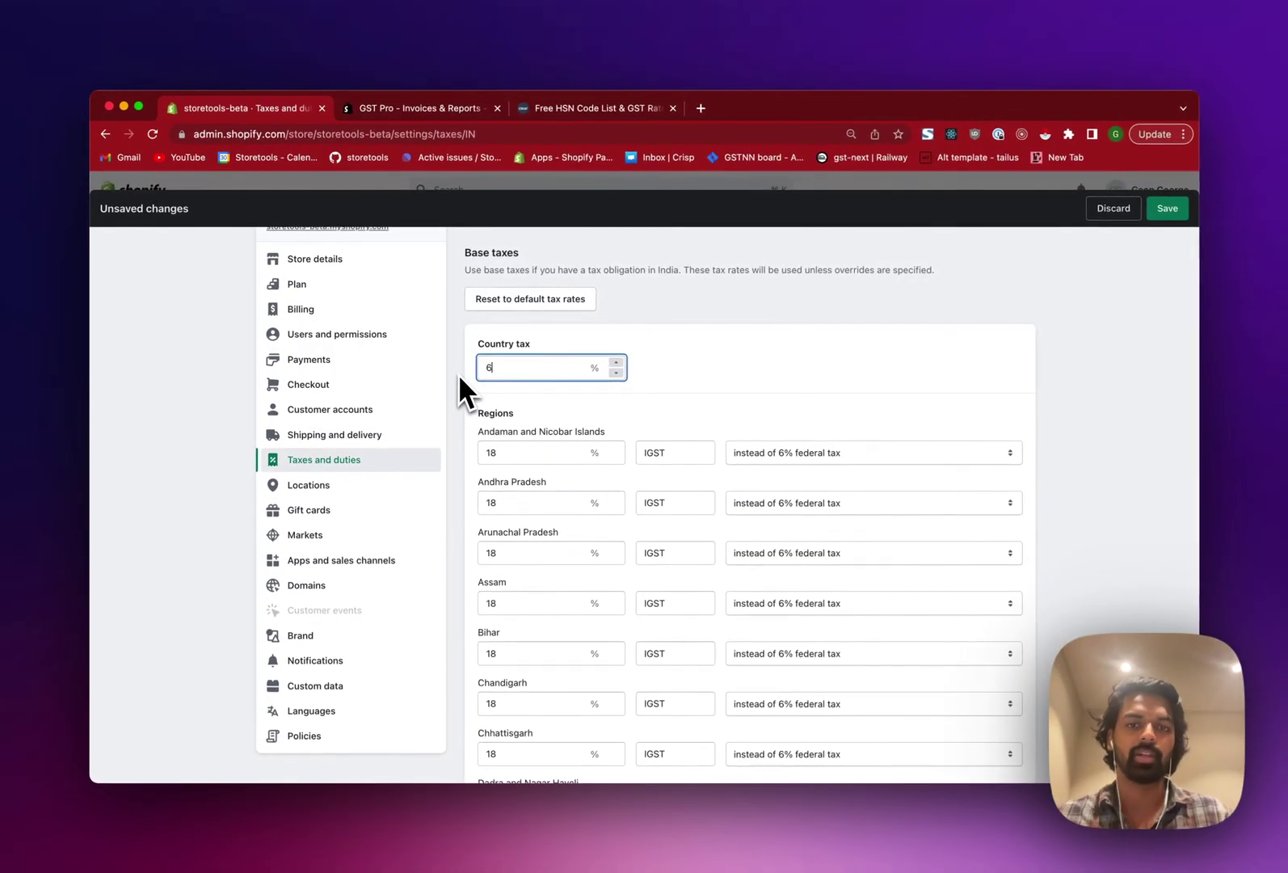
Change the IGST rates for Andaman and Nicobar Islands through Chhattisgarh from 18% to 12%
double_click(521, 454)
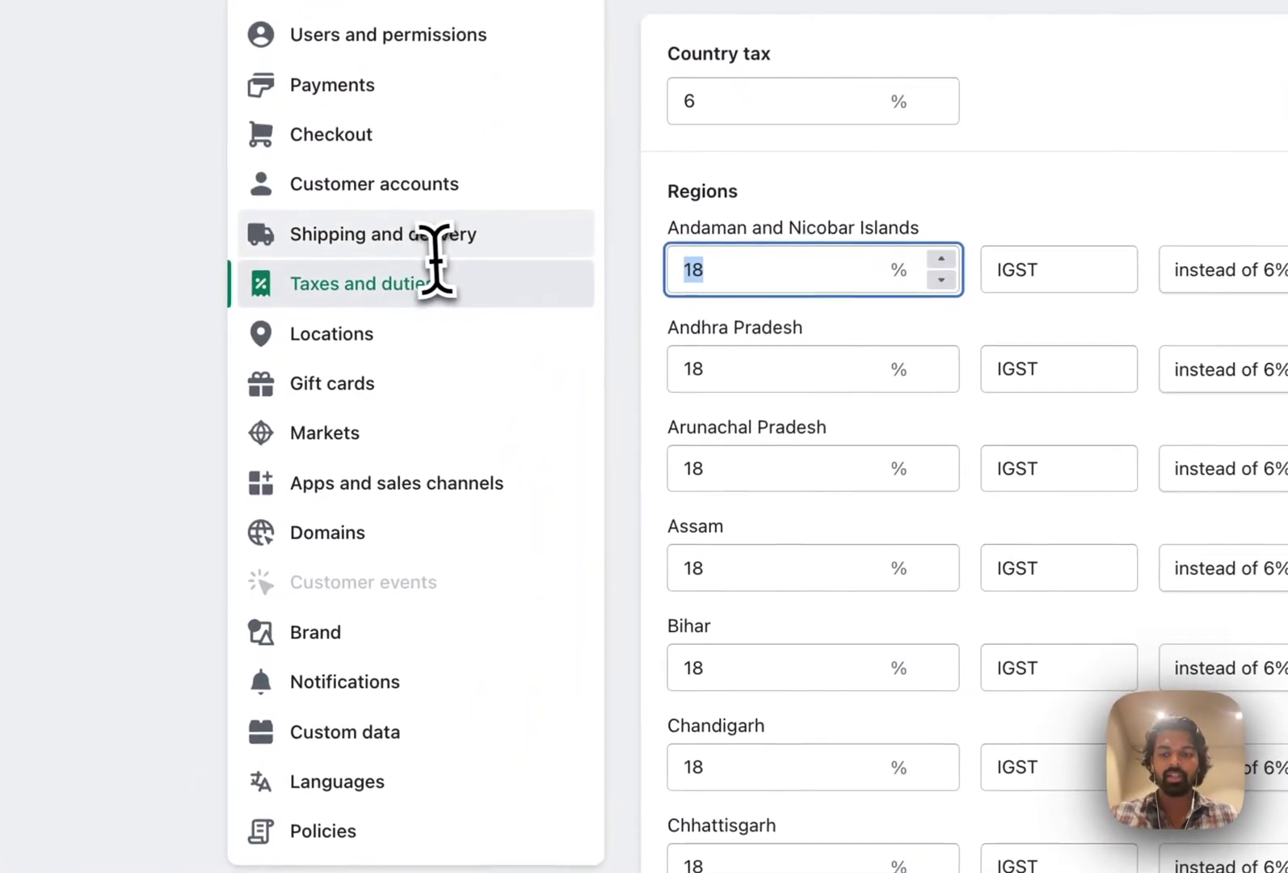
text(12)
double_click(745, 367)
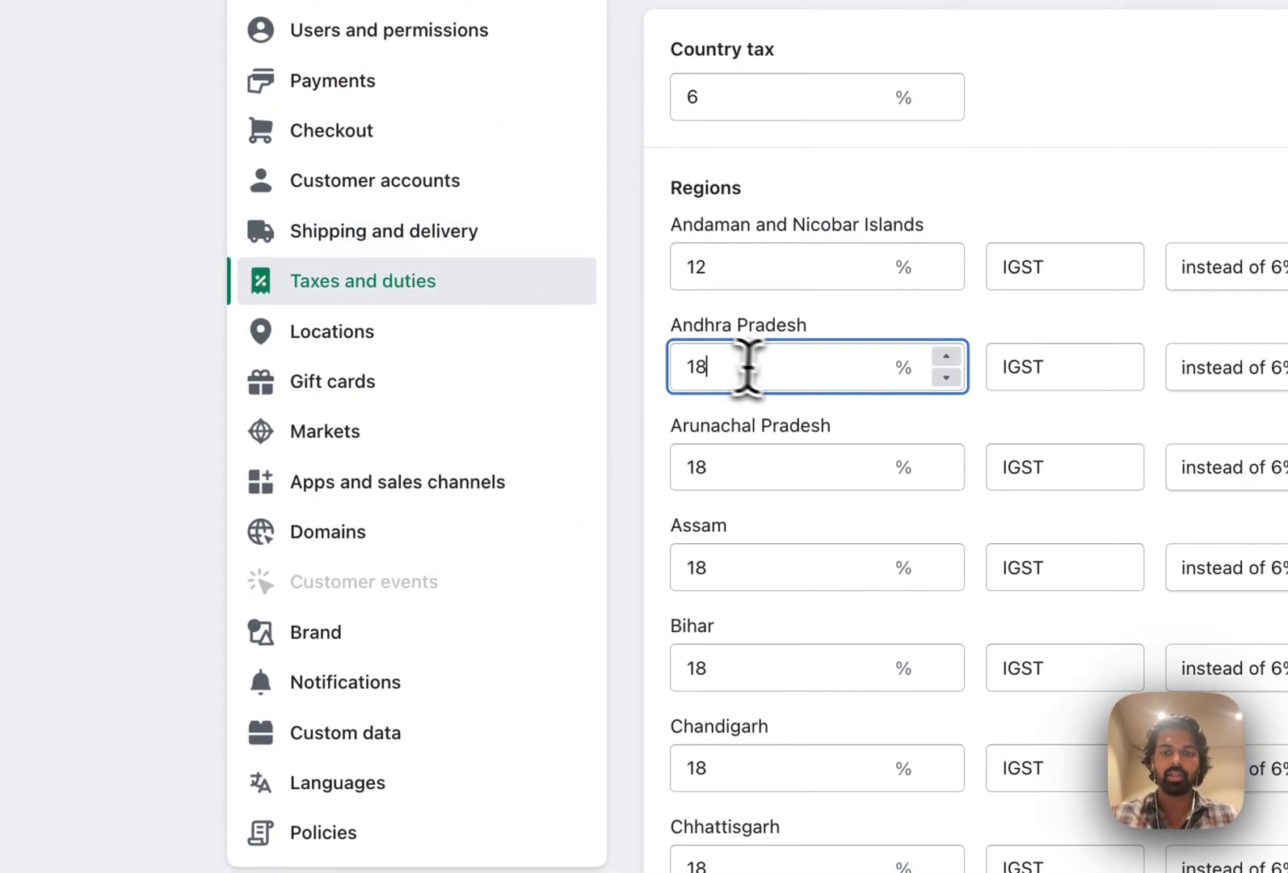
text(12)
double_click(730, 468)
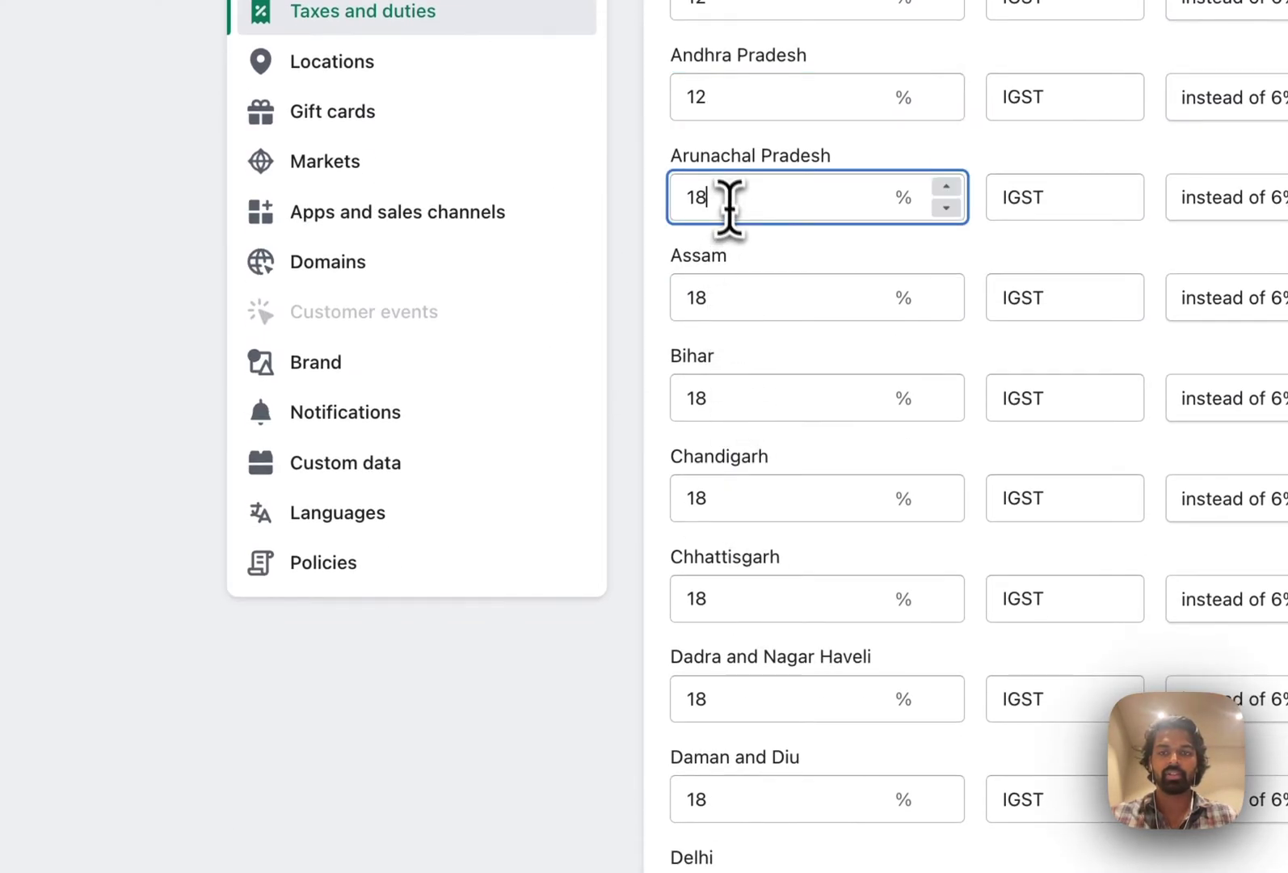
text(12)
click(703, 301)
text(1)
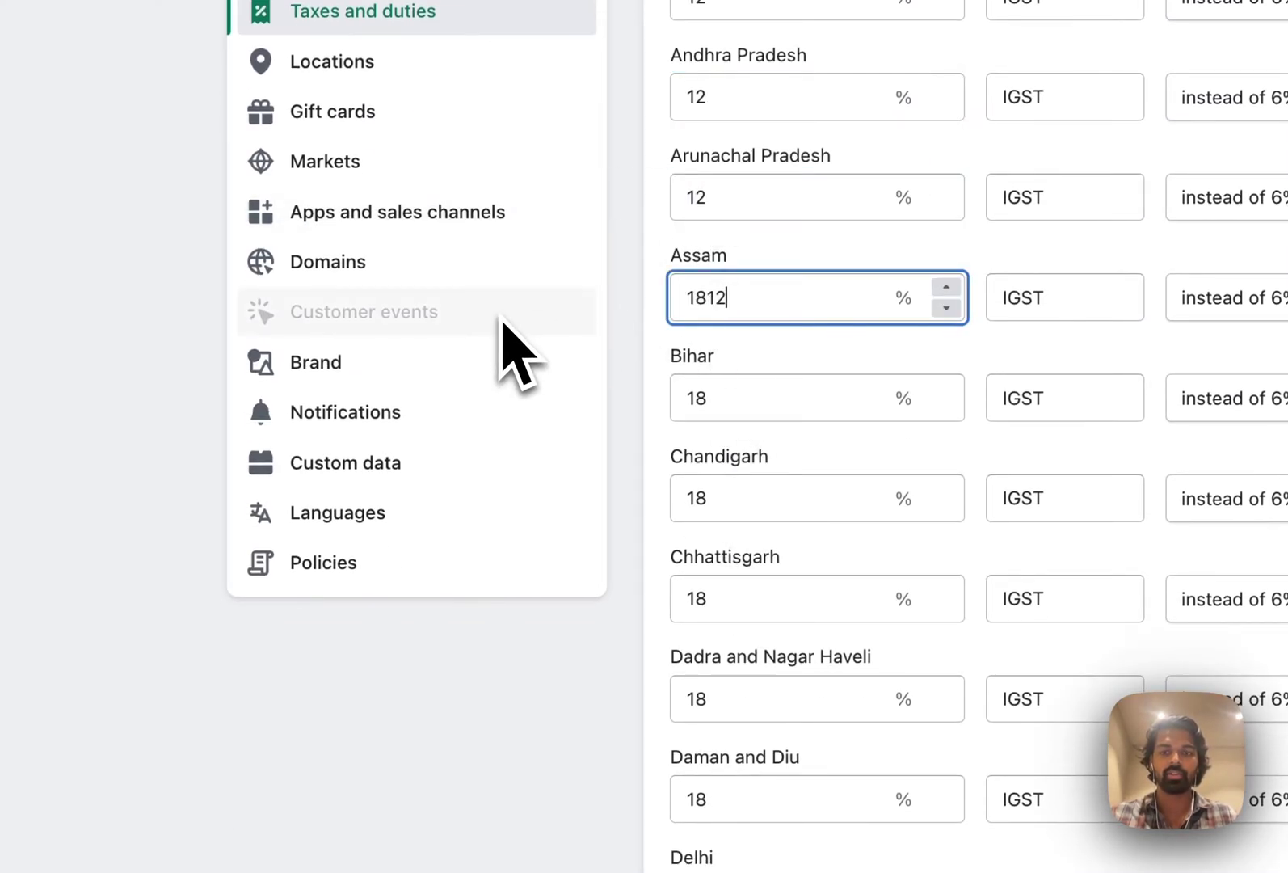
click(824, 399)
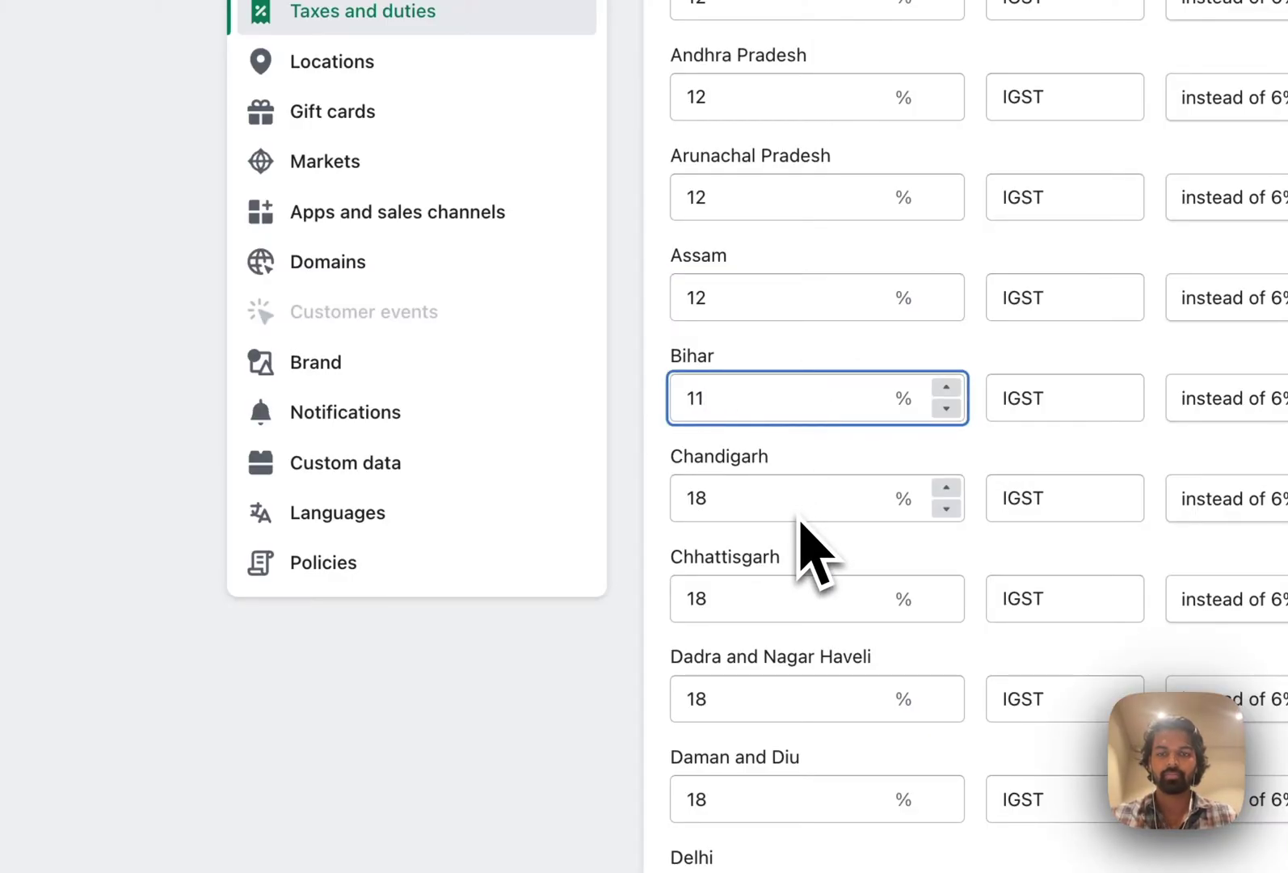
click(745, 489)
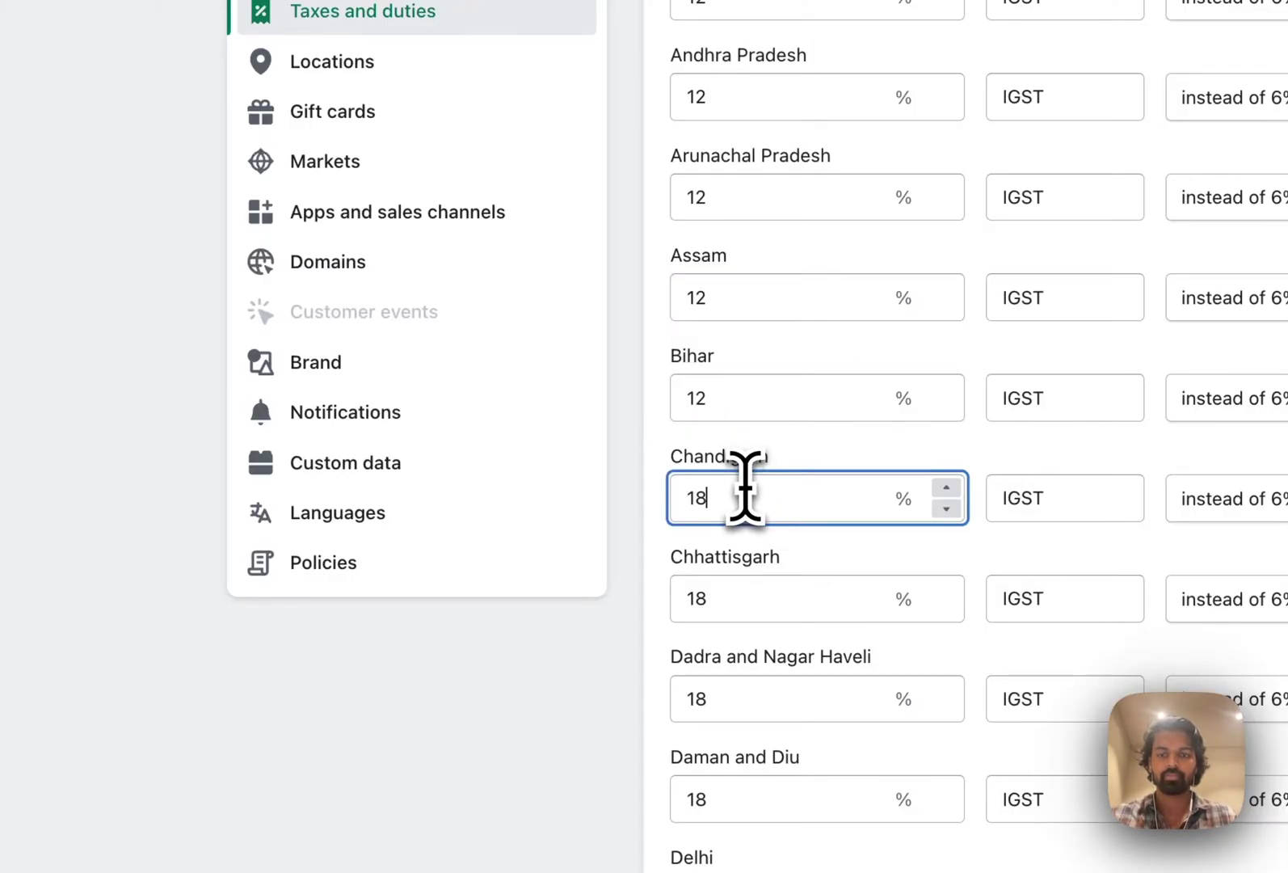
scroll(852, 605, down, 1)
click(756, 511)
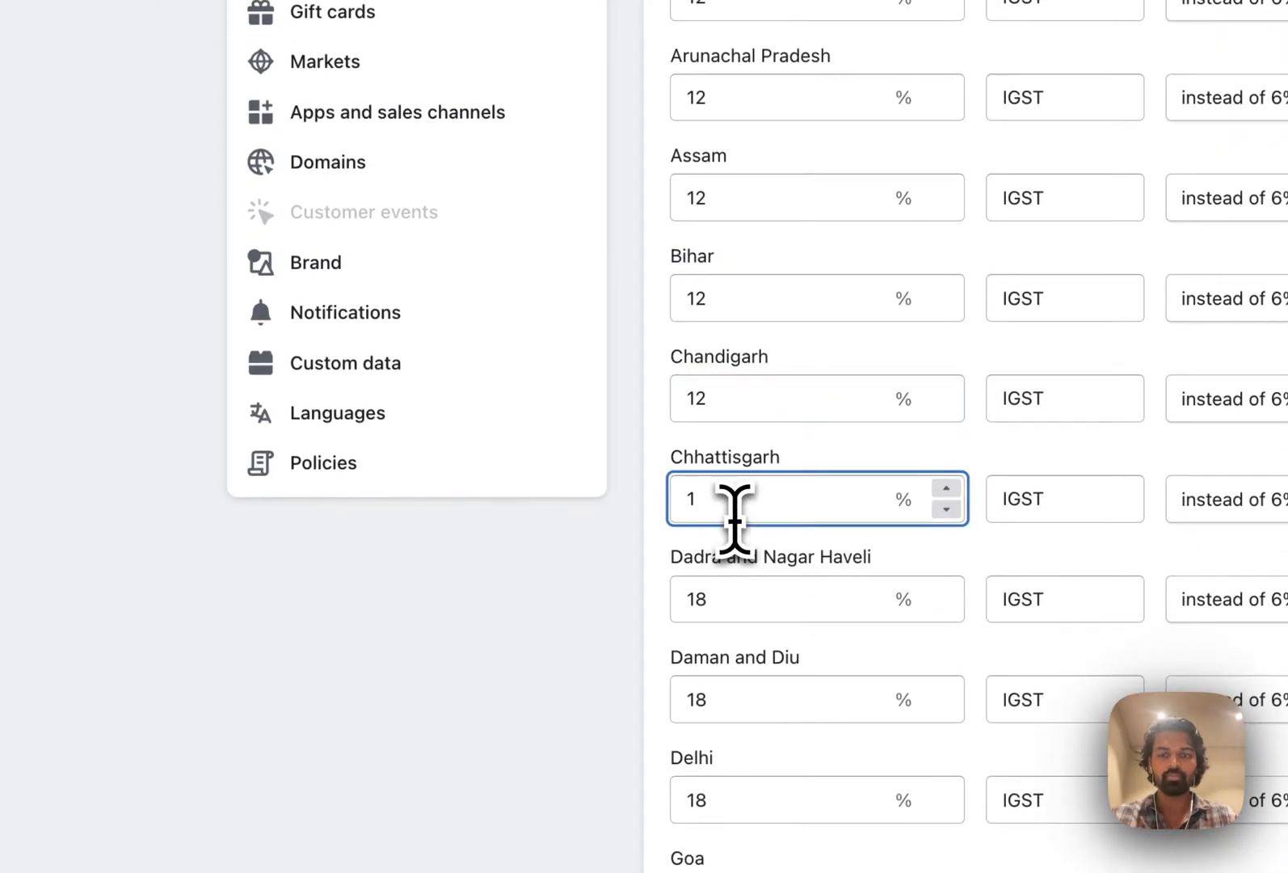
text(11.988)
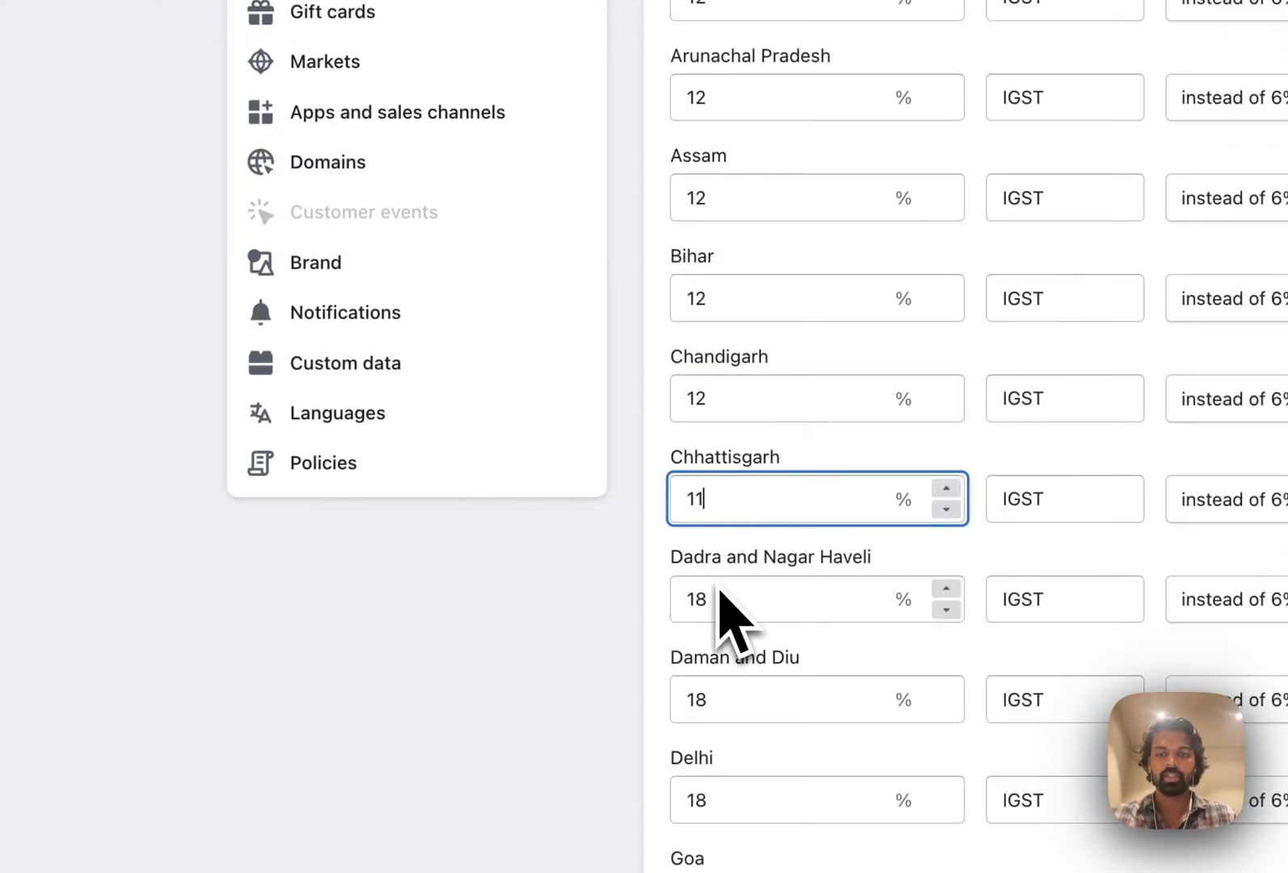
Change Dadra and Nagar Haveli, Daman and Diu, Delhi, Goa and Gujarat from 18% to 12%
click(612, 561)
scroll(638, 606, down, 3)
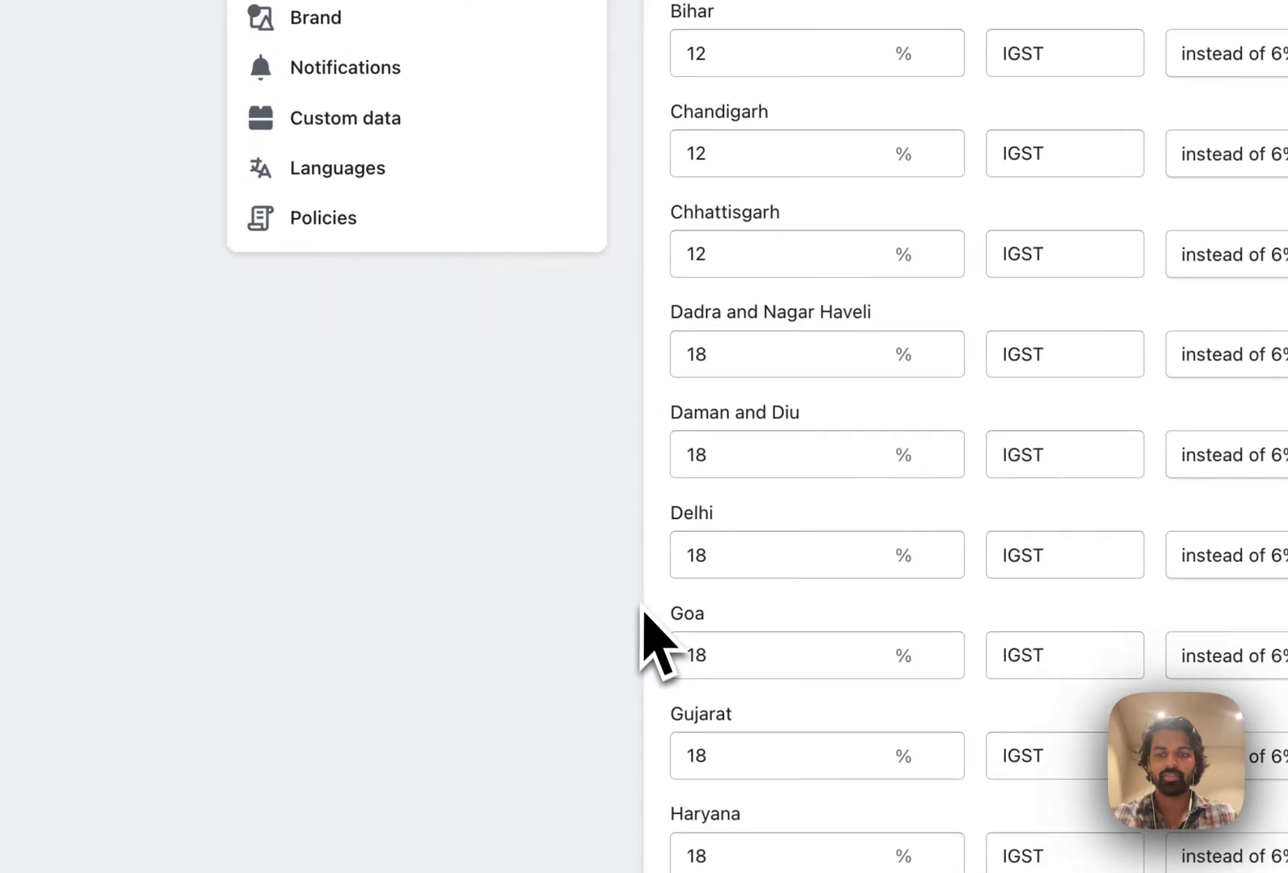
click(747, 345)
key(BackSpace)
click(757, 452)
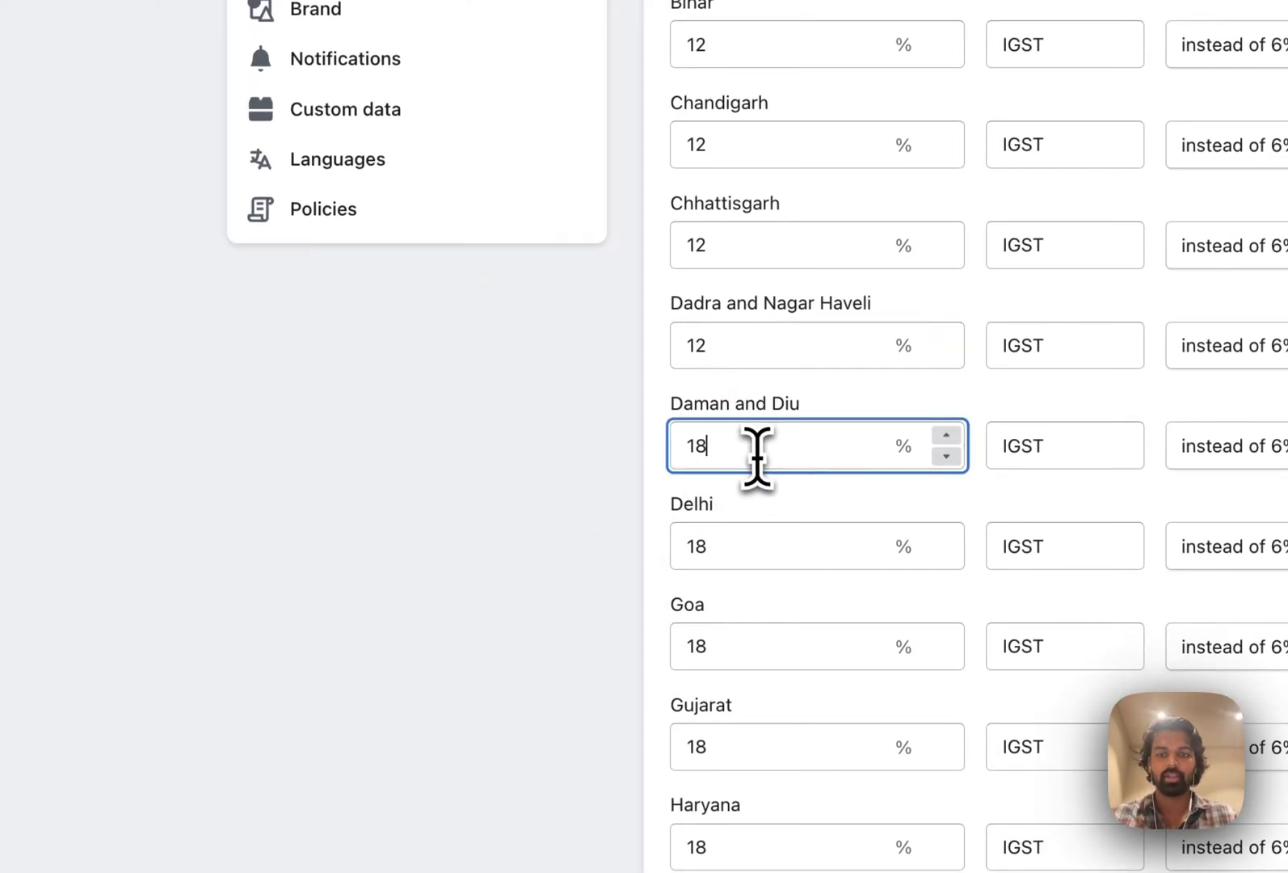
click(646, 560)
click(756, 549)
key(BackSpace)
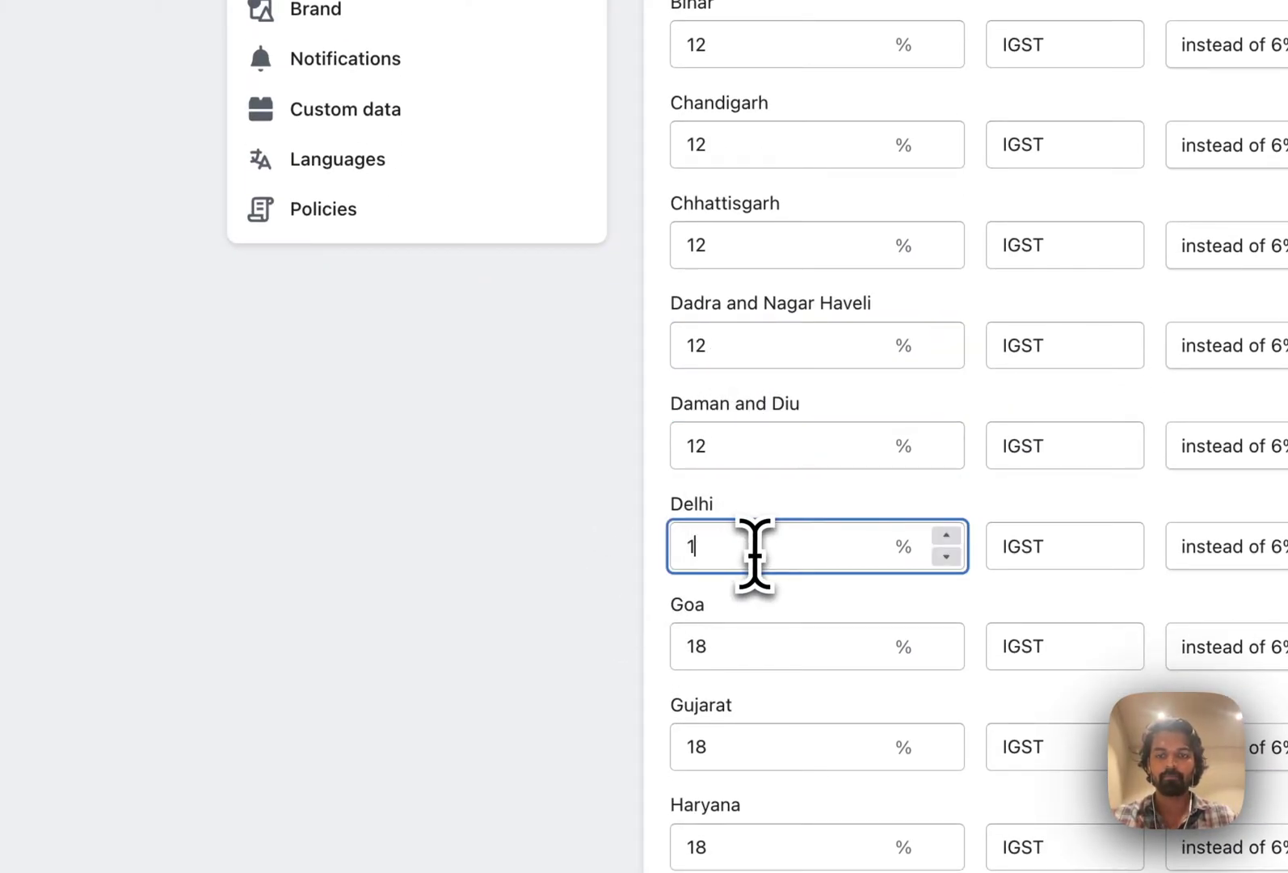
text(2)
click(526, 632)
scroll(526, 632, down, 5)
click(738, 208)
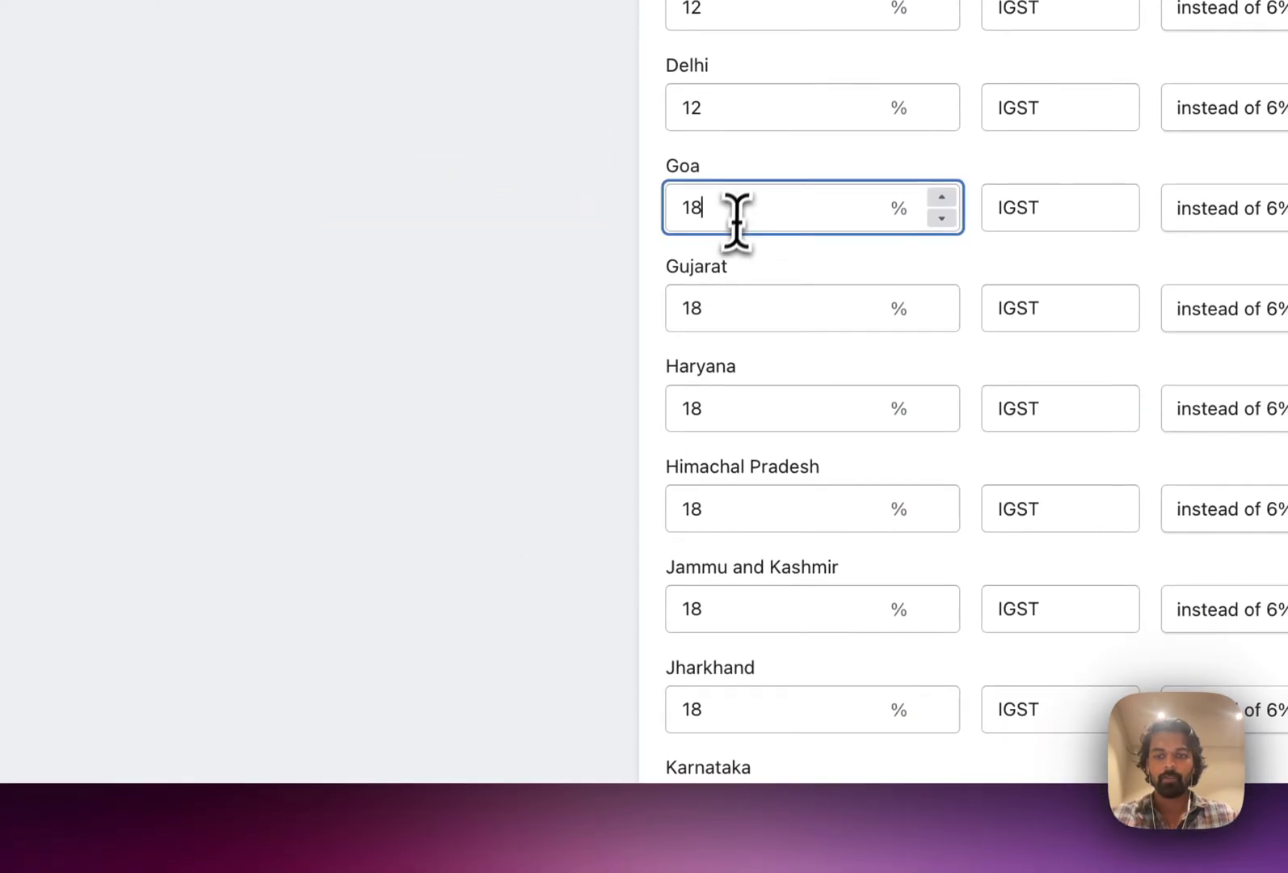
key(BackSpace)
text(2)
click(771, 319)
key(BackSpace)
text(2)
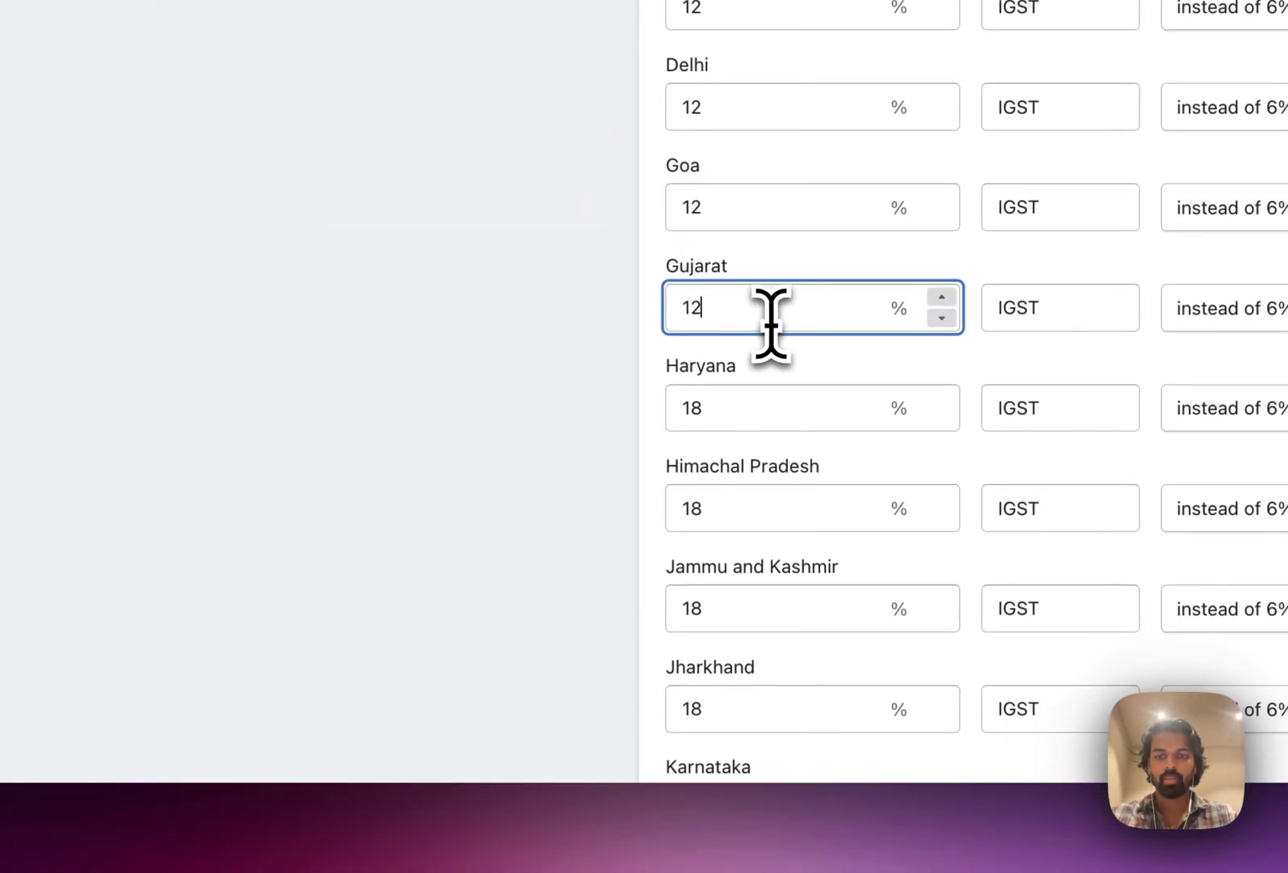
click(737, 416)
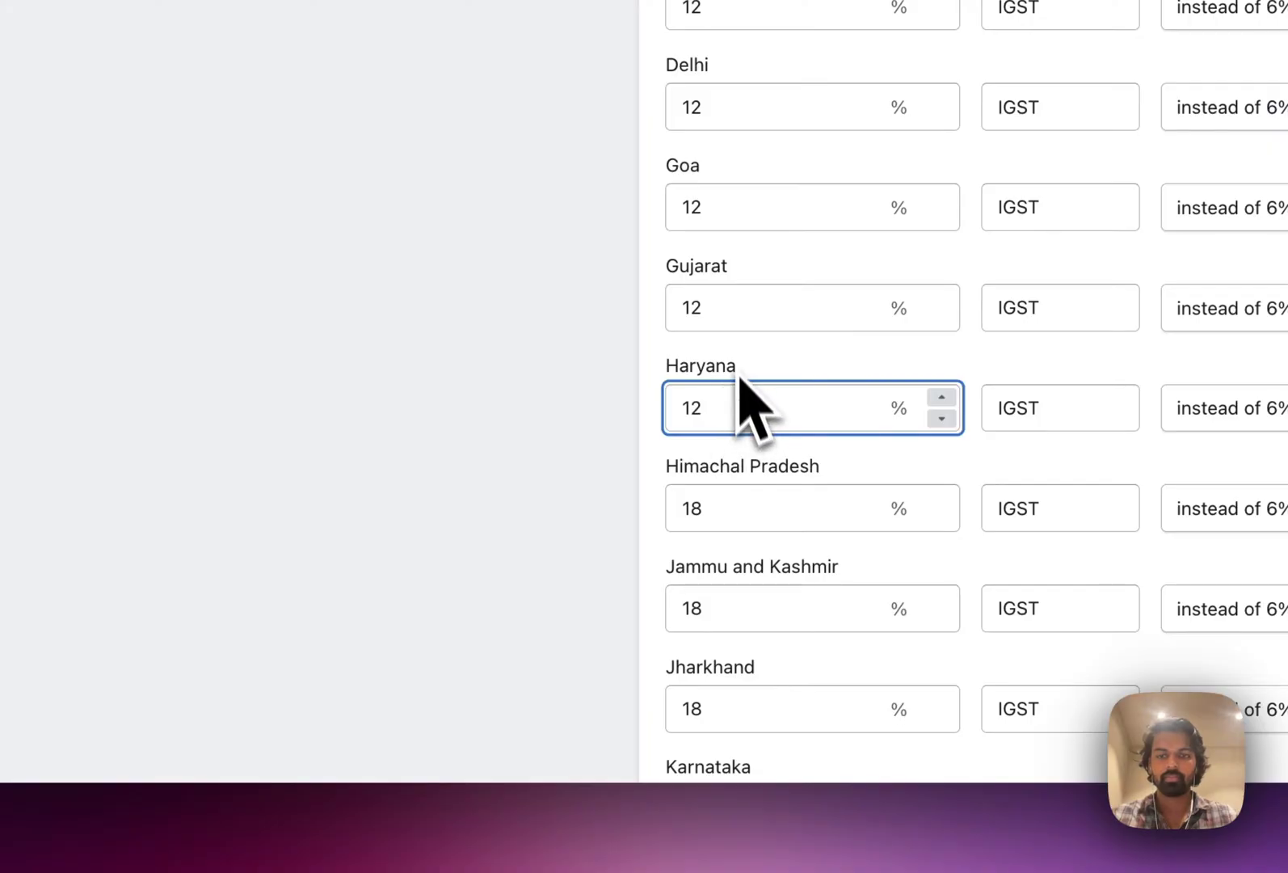
double_click(725, 324)
Set Haryana, Himachal Pradesh, Jammu and Kashmir, Karnataka, Ladakh and Lakshadweep to 12%
click(722, 419)
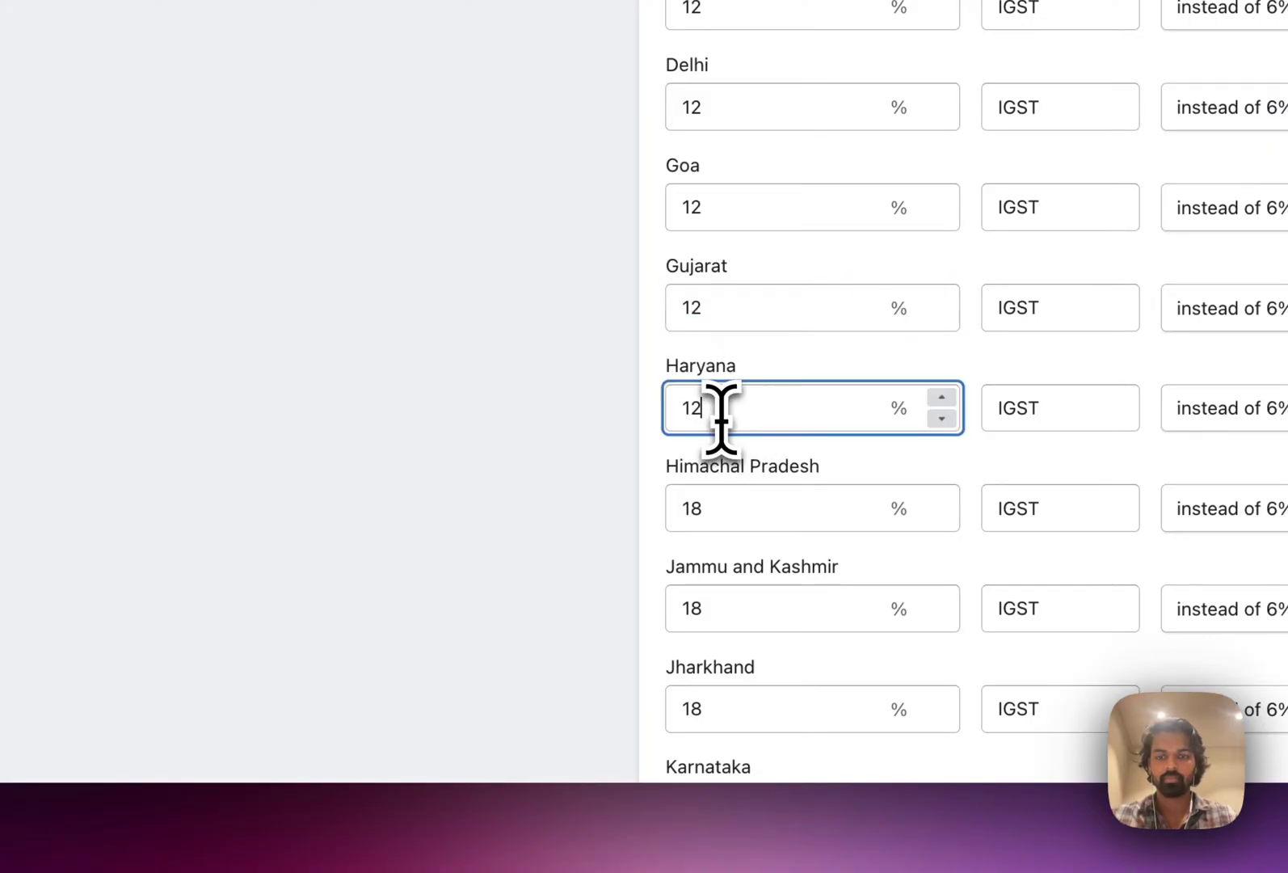
text(12)
double_click(722, 505)
text(12)
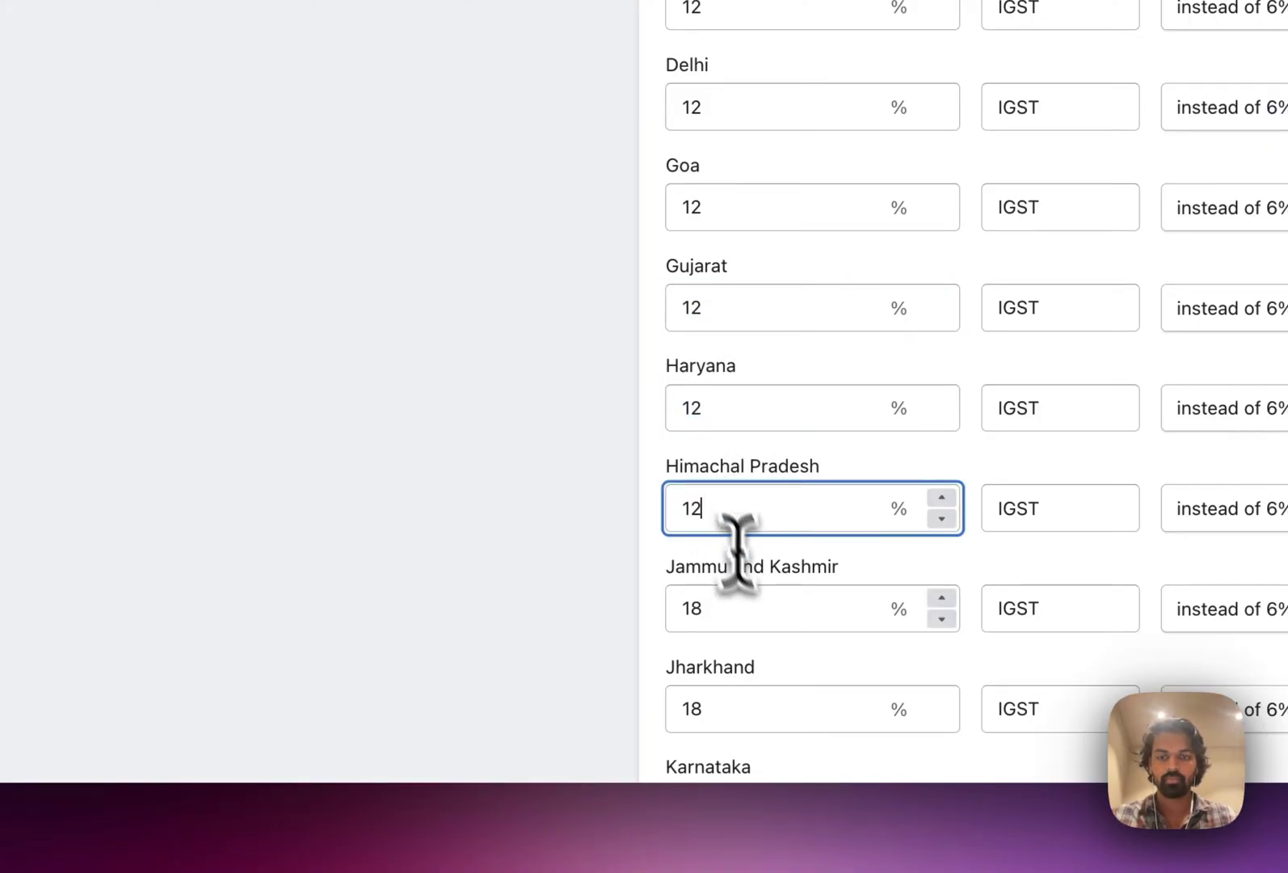
click(758, 622)
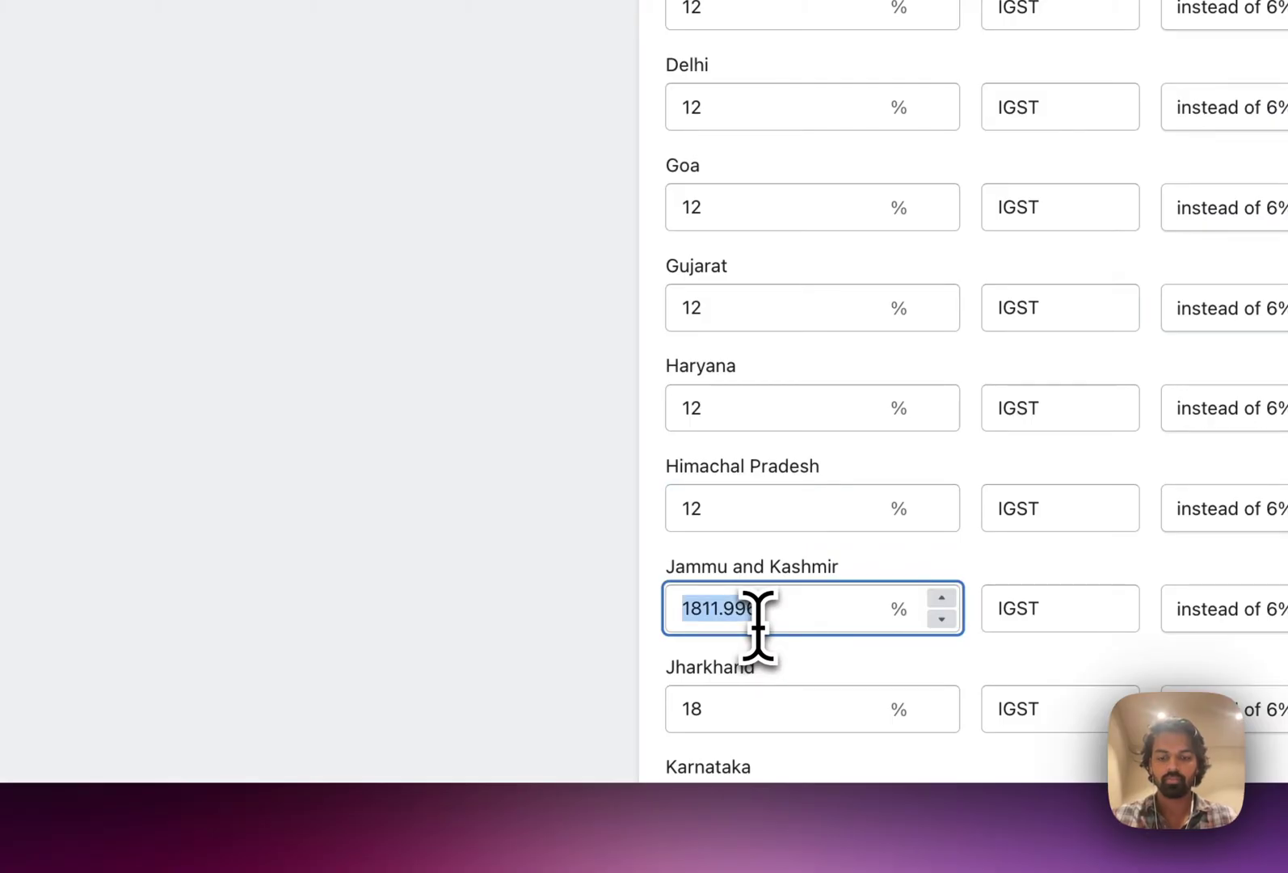
double_click(758, 622)
text(12)
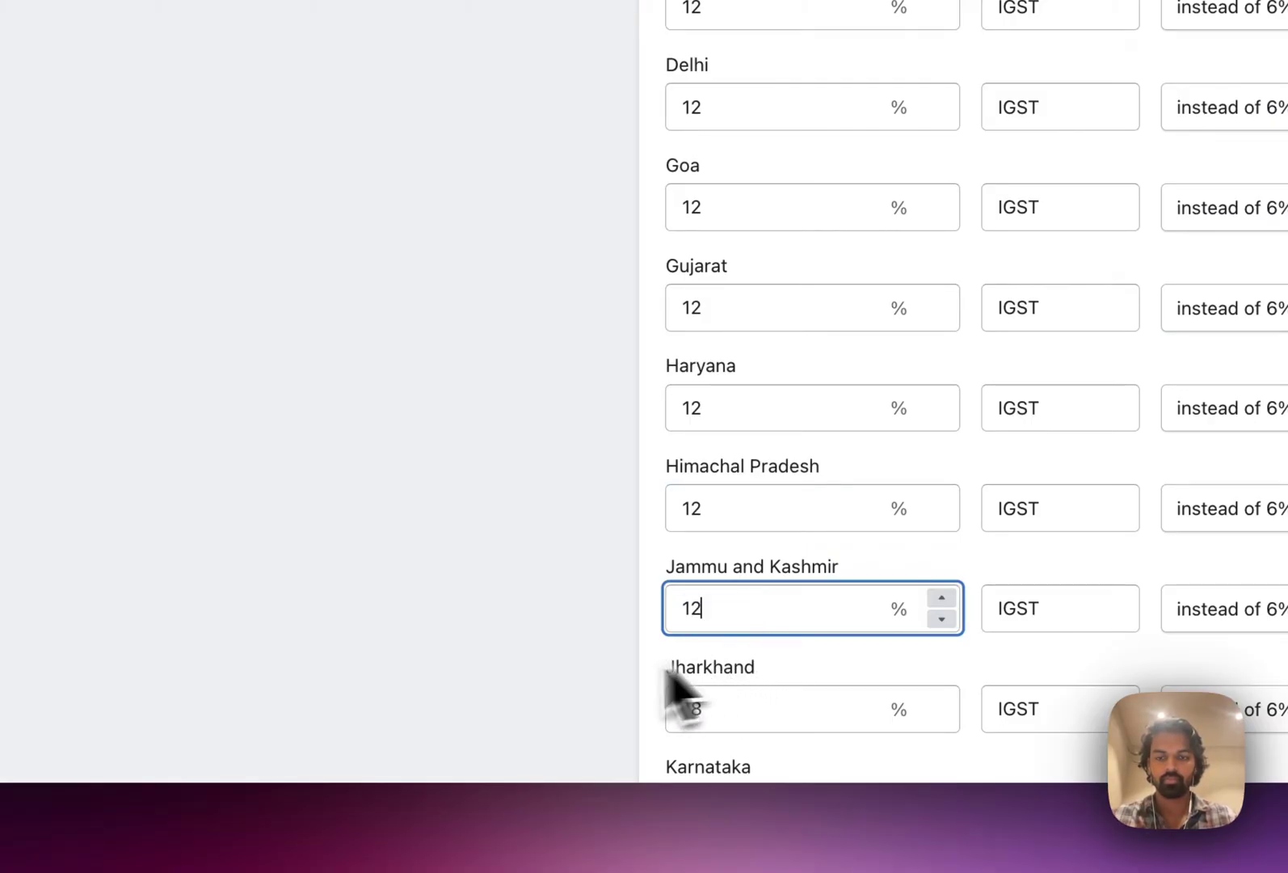
scroll(565, 690, down, 5)
double_click(723, 456)
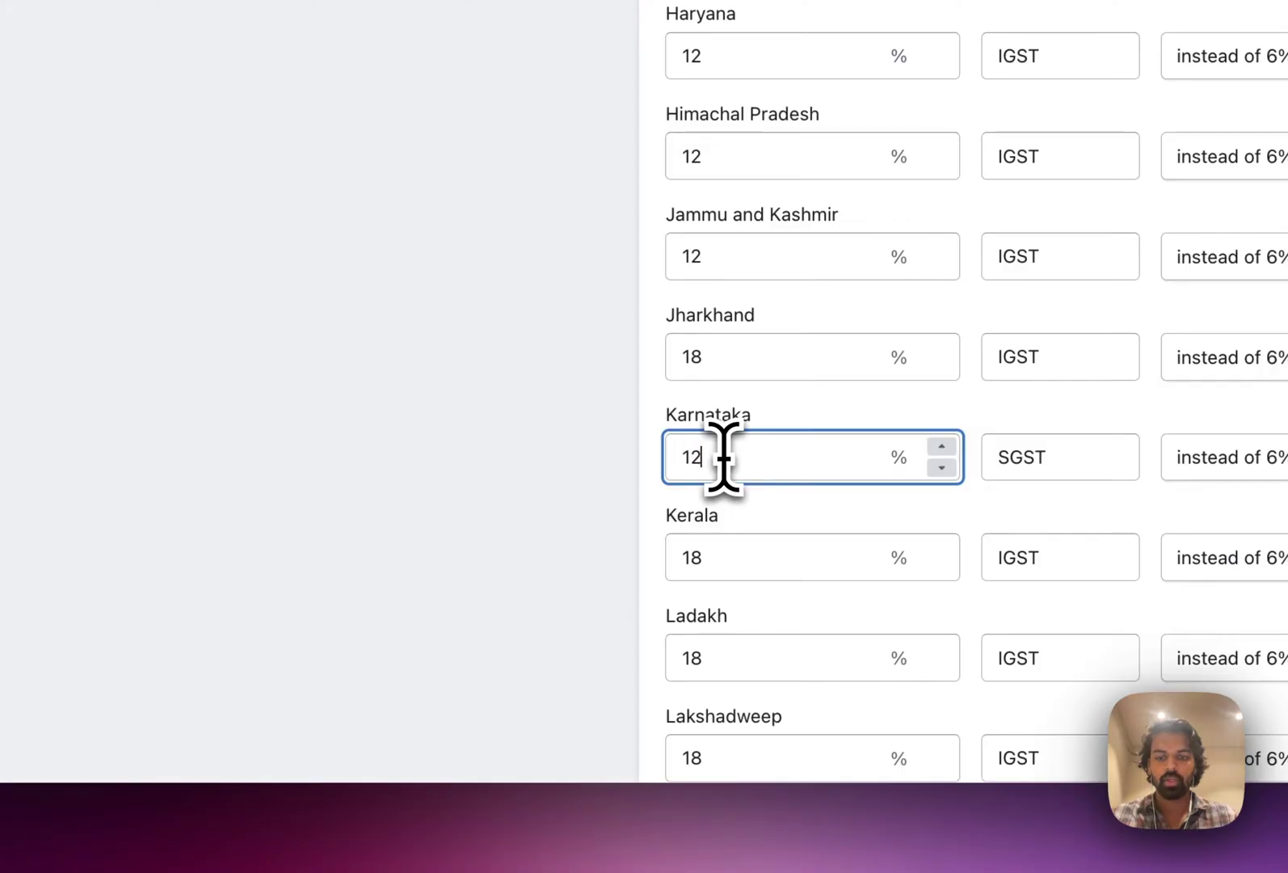
double_click(762, 659)
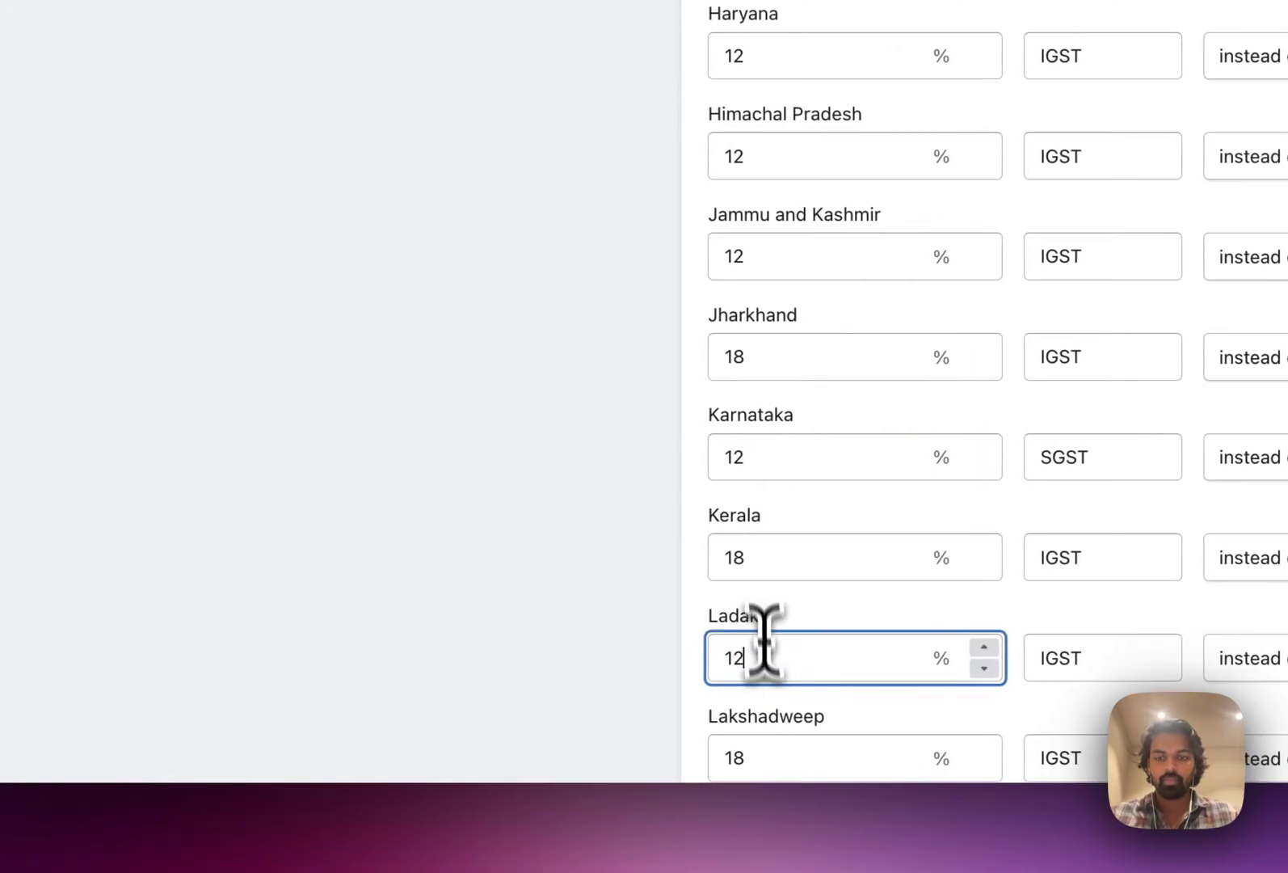
click(618, 668)
scroll(618, 667, down, 5)
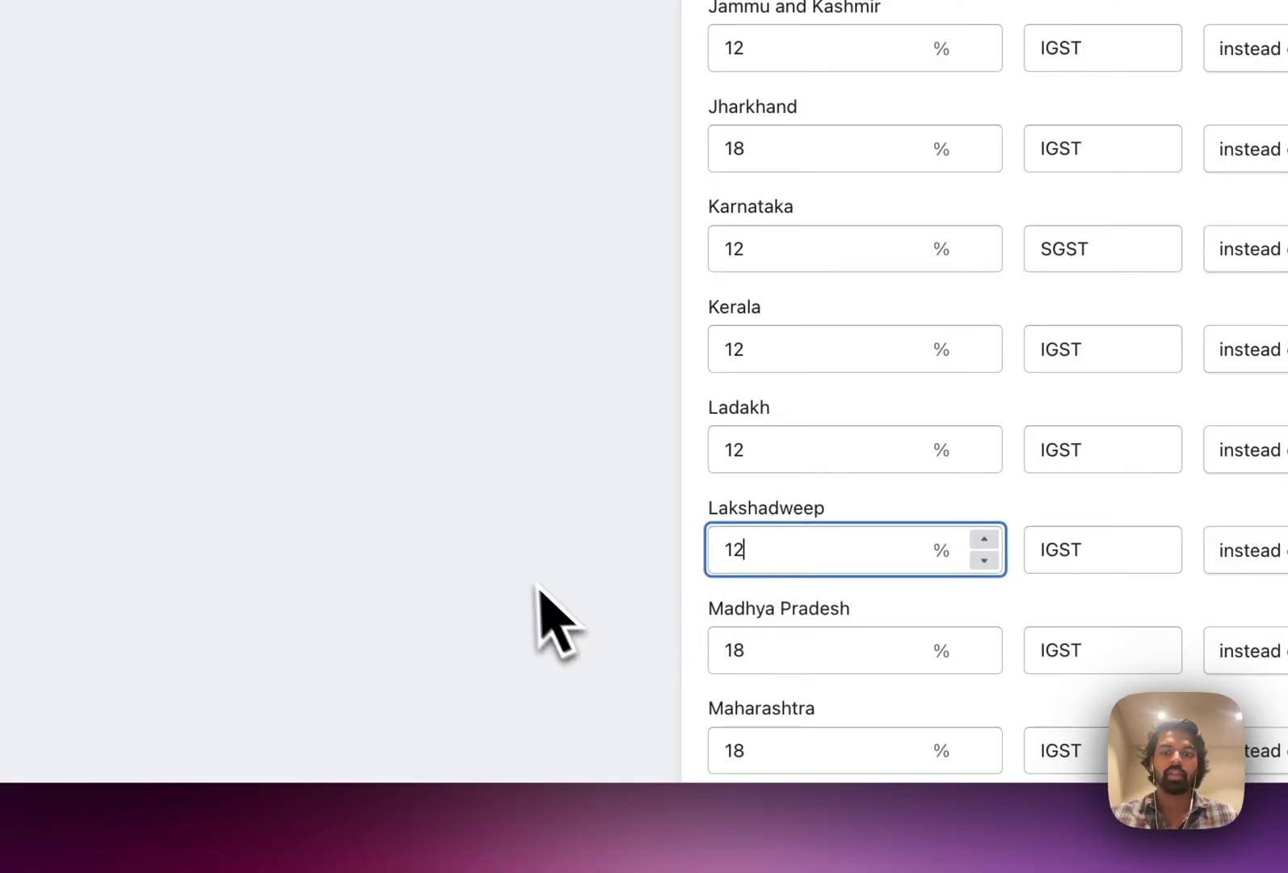
scroll(538, 588, down, 10)
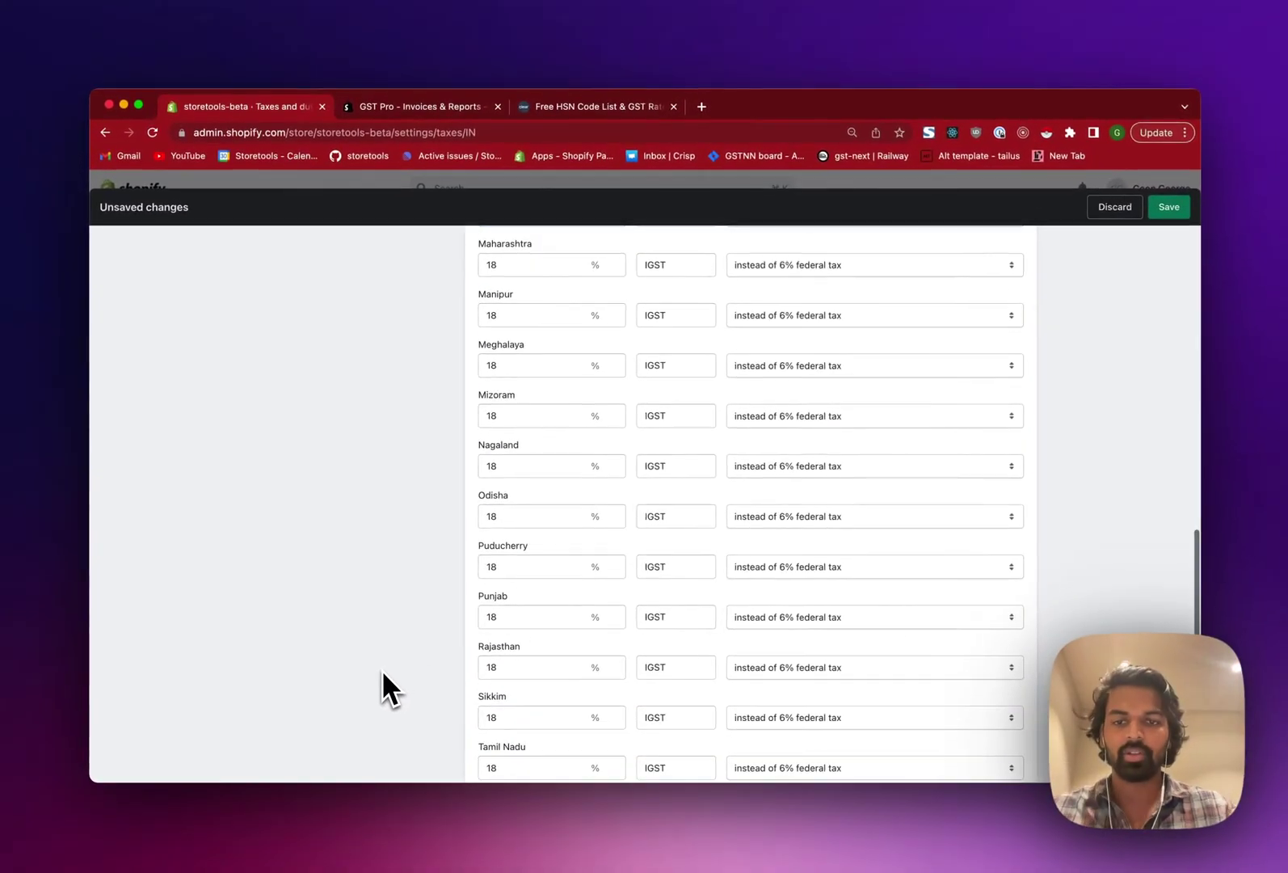
scroll(381, 669, up, 15)
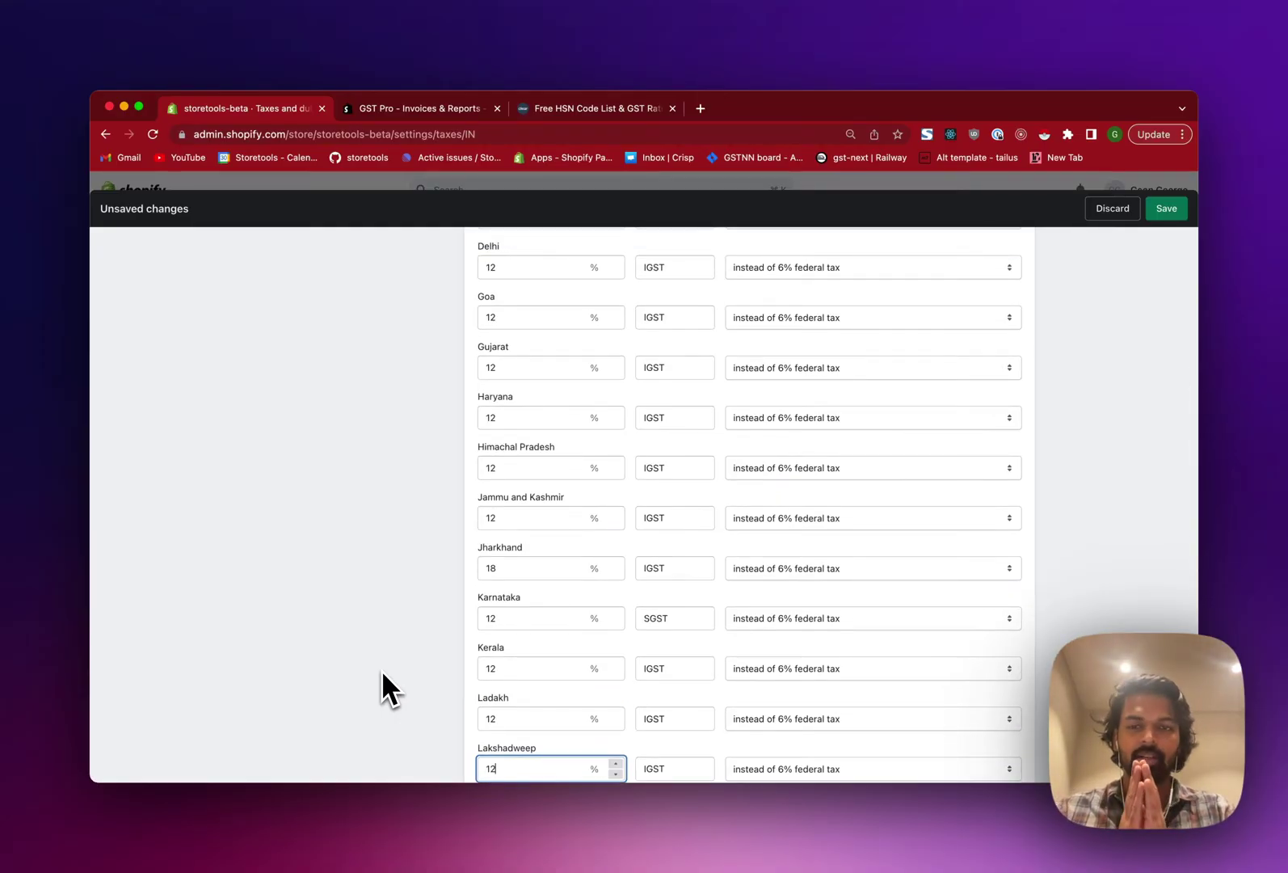
scroll(363, 703, down, 10)
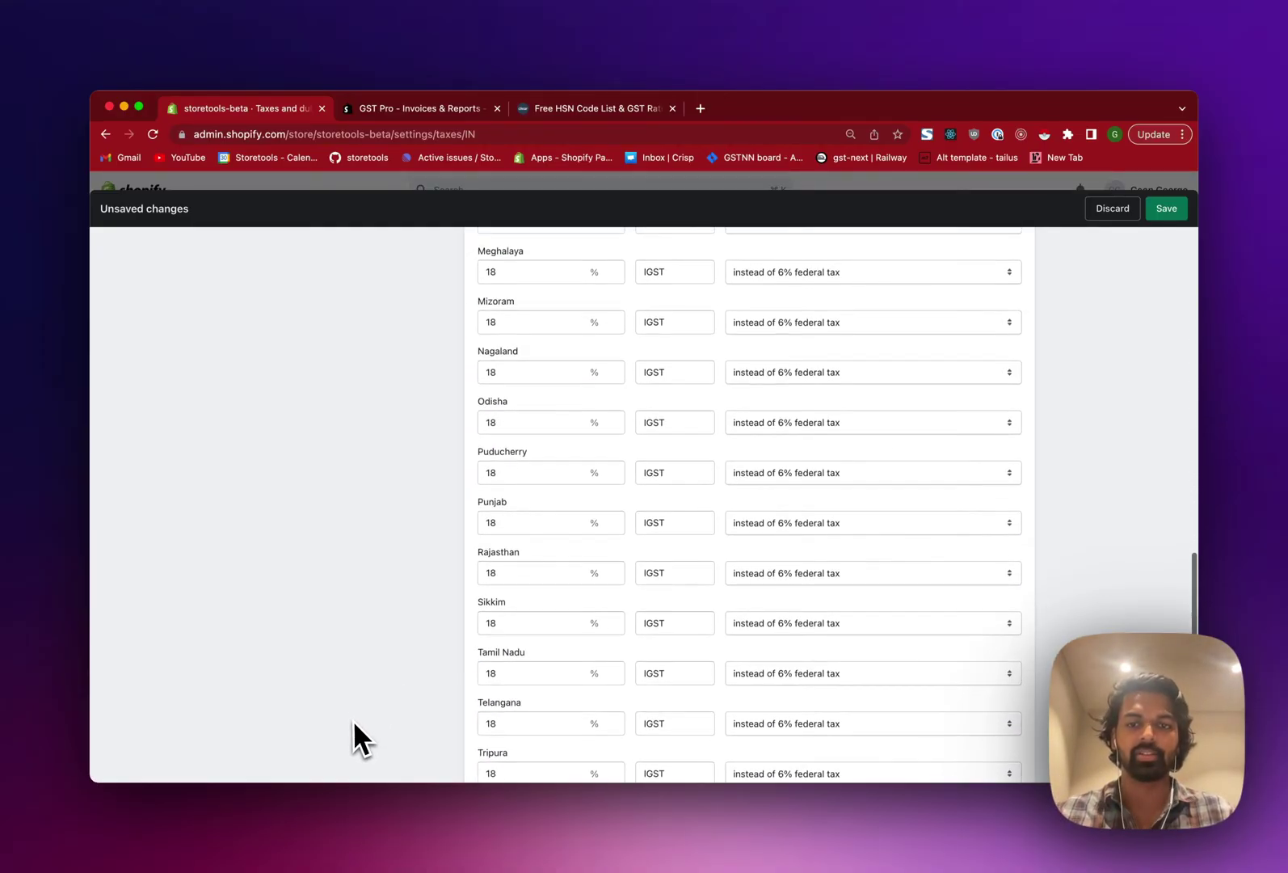
scroll(354, 723, up, 7)
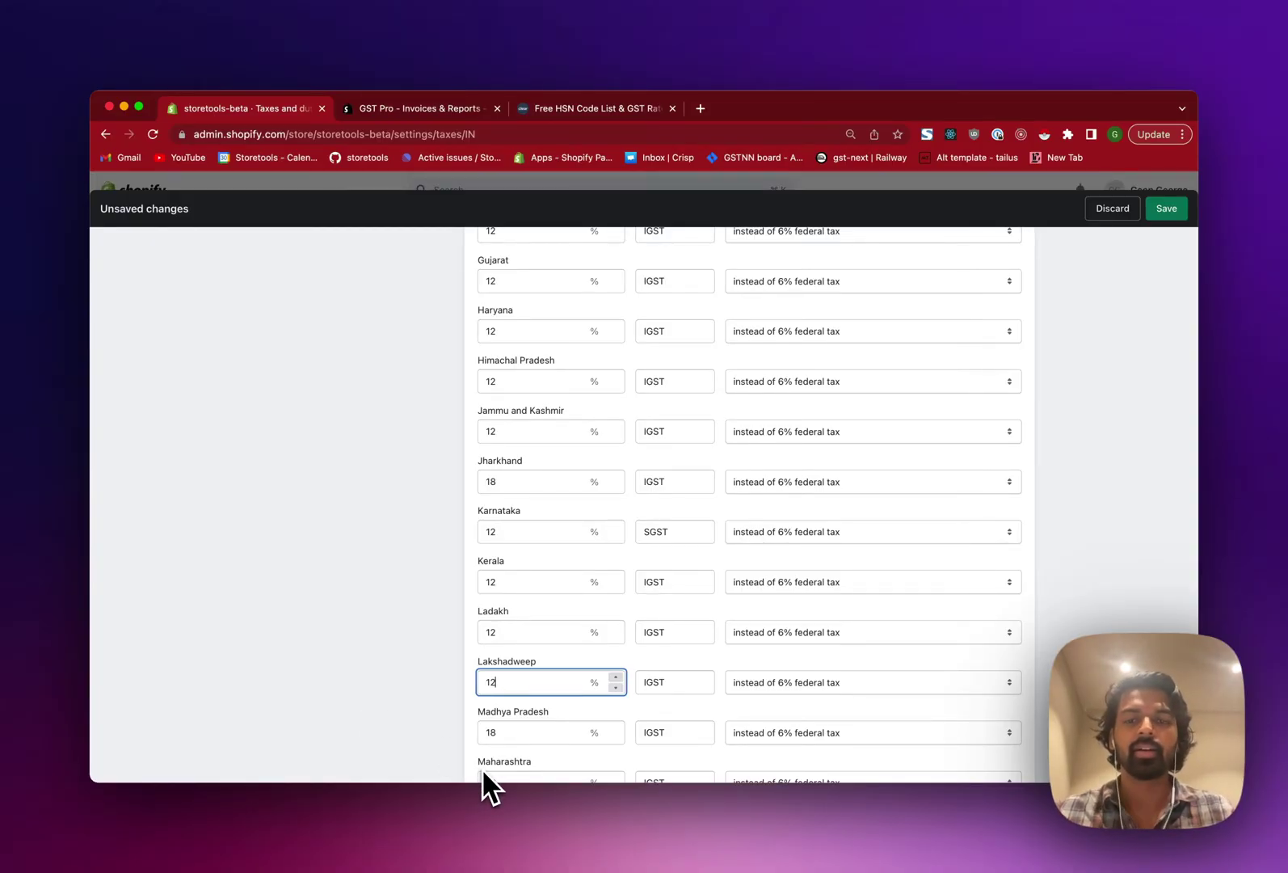
scroll(453, 590, up, 15)
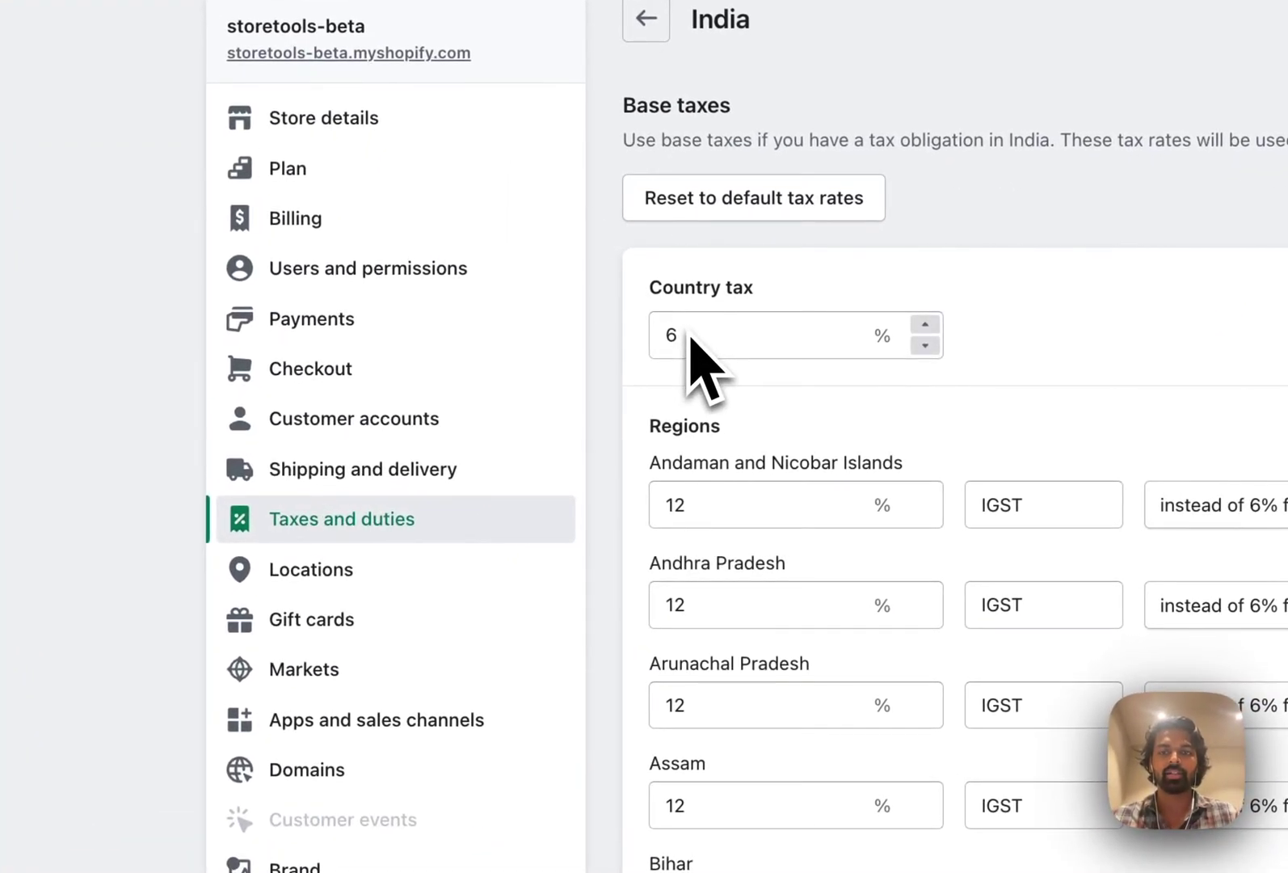
scroll(64, 404, down, 15)
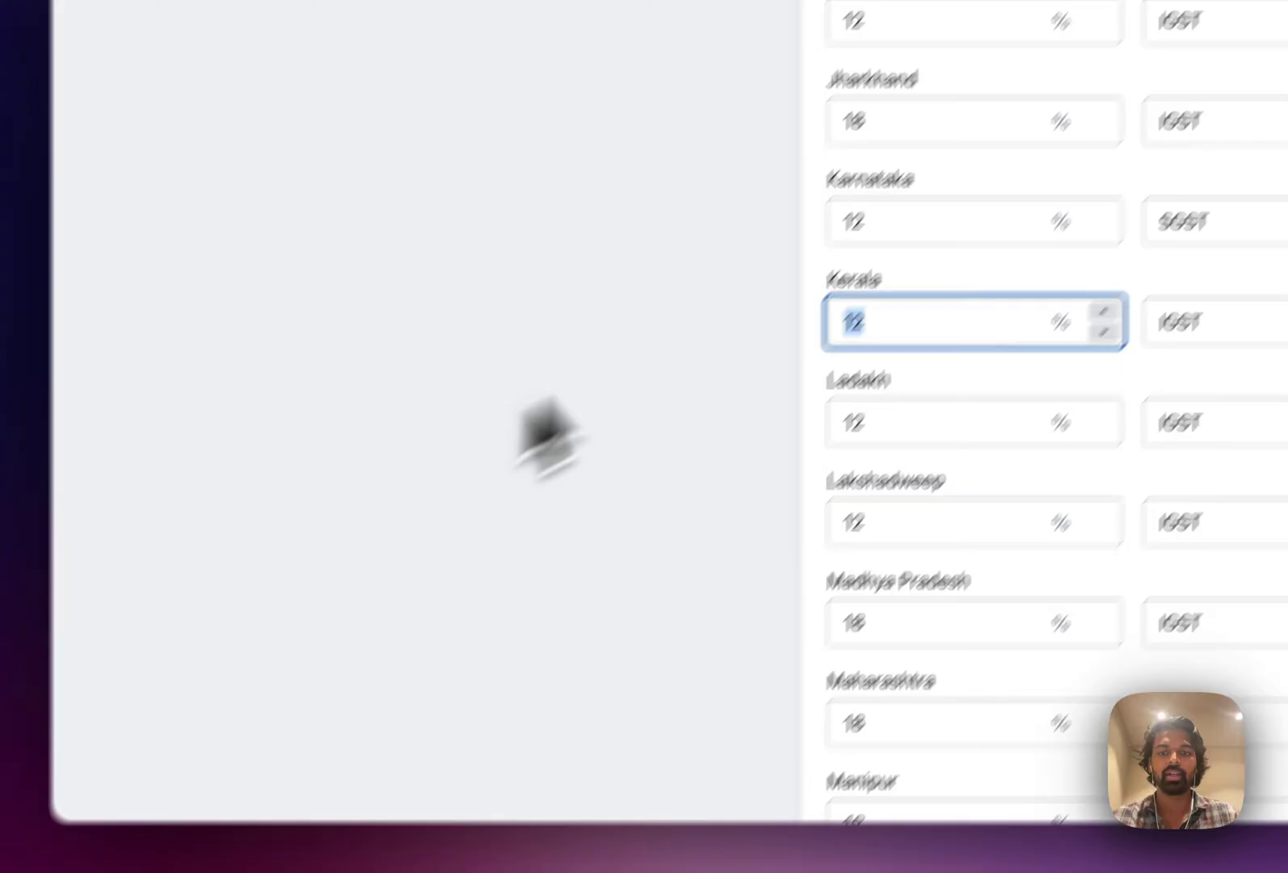
Give Kerala a 6% SGST rate and change Jharkhand's rate from 18% to 12%
click(919, 260)
key(BackSpace)
key(BackSpace)
text(0)
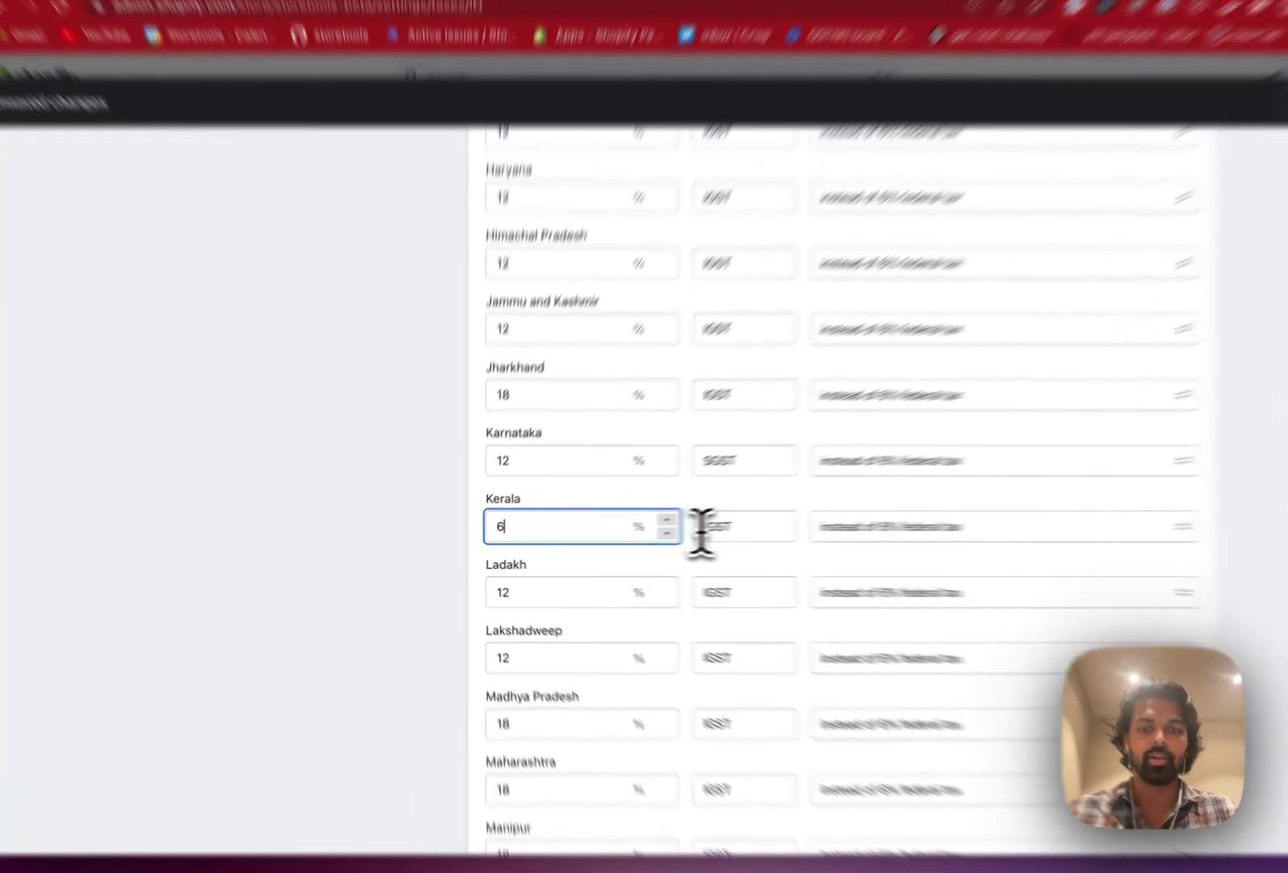
click(639, 536)
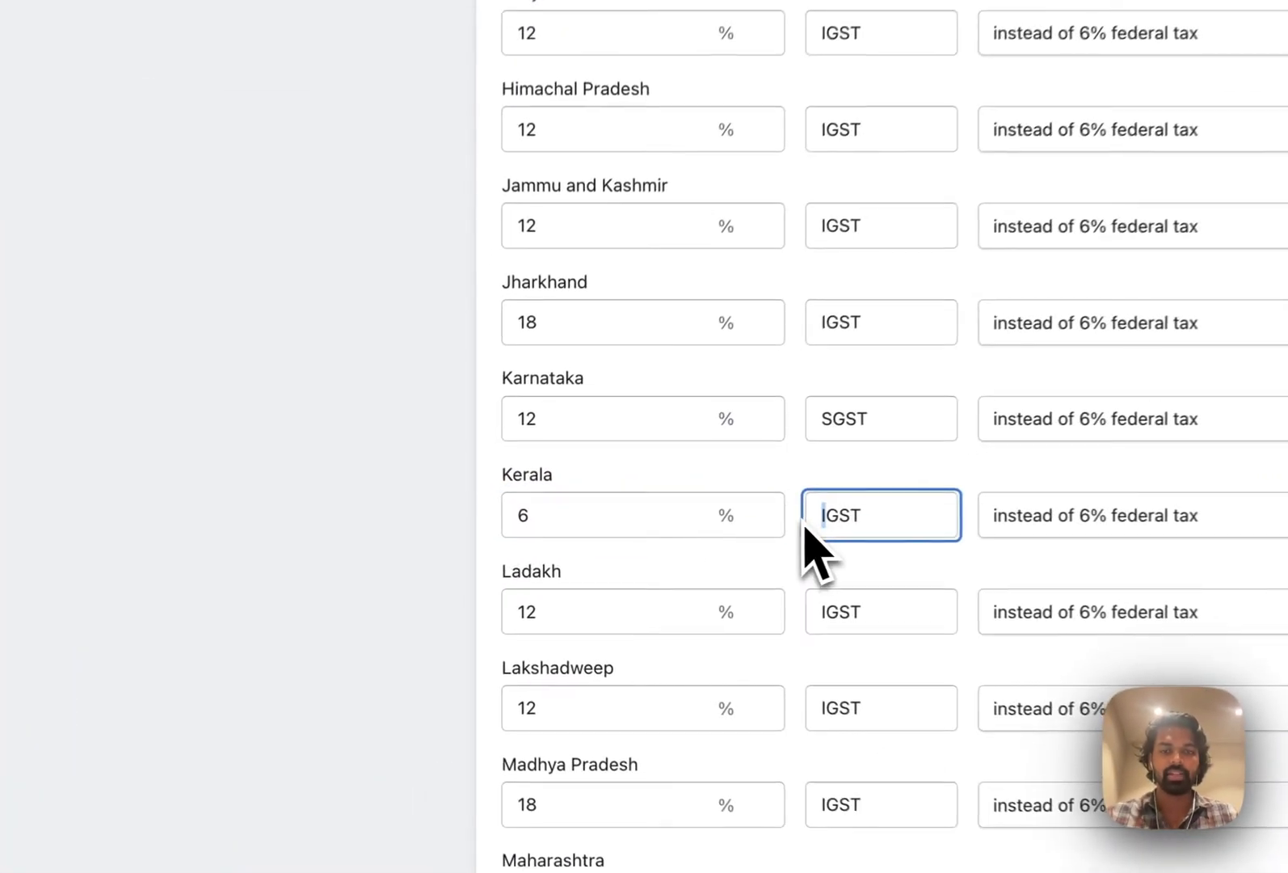
key(Delete)
text(S)
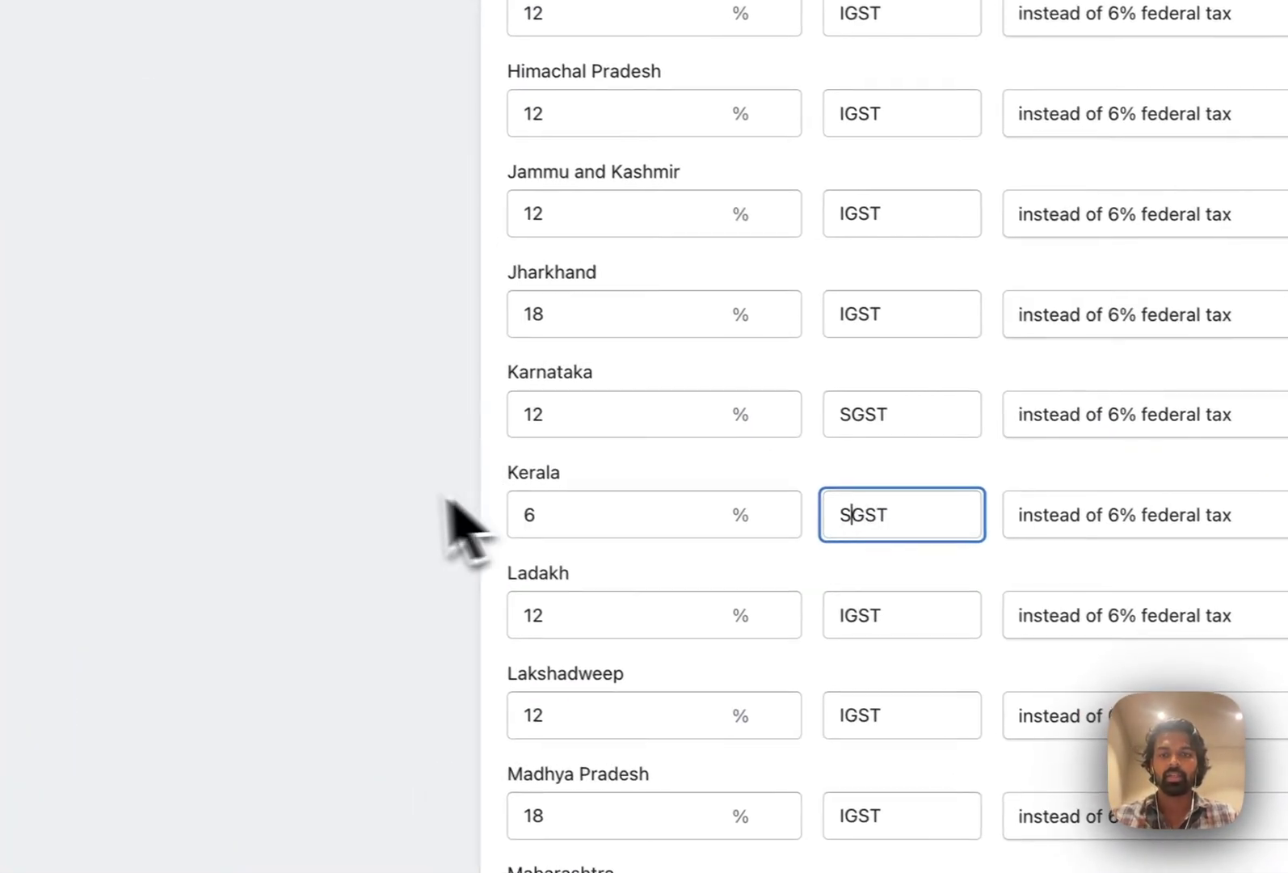
click(778, 487)
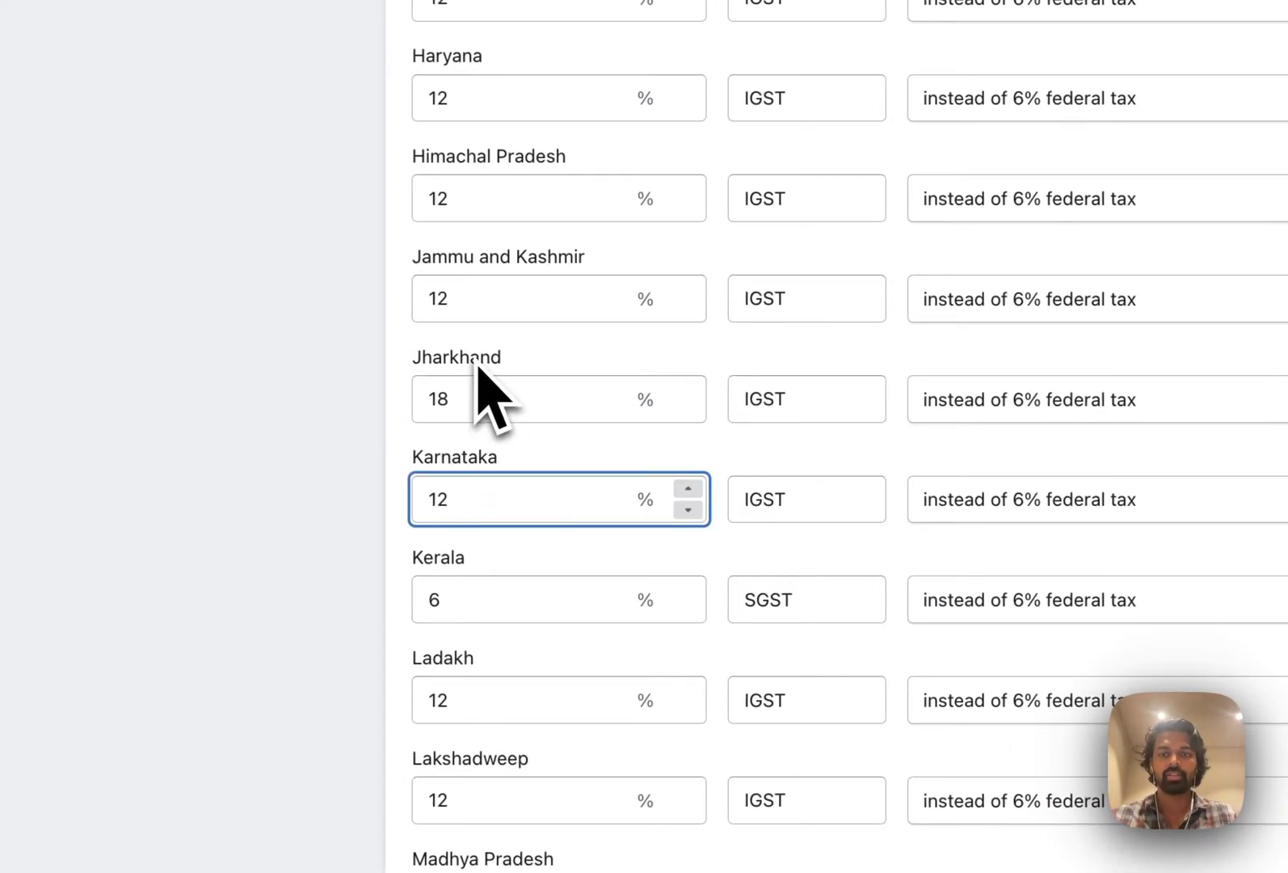
click(468, 396)
text(2)
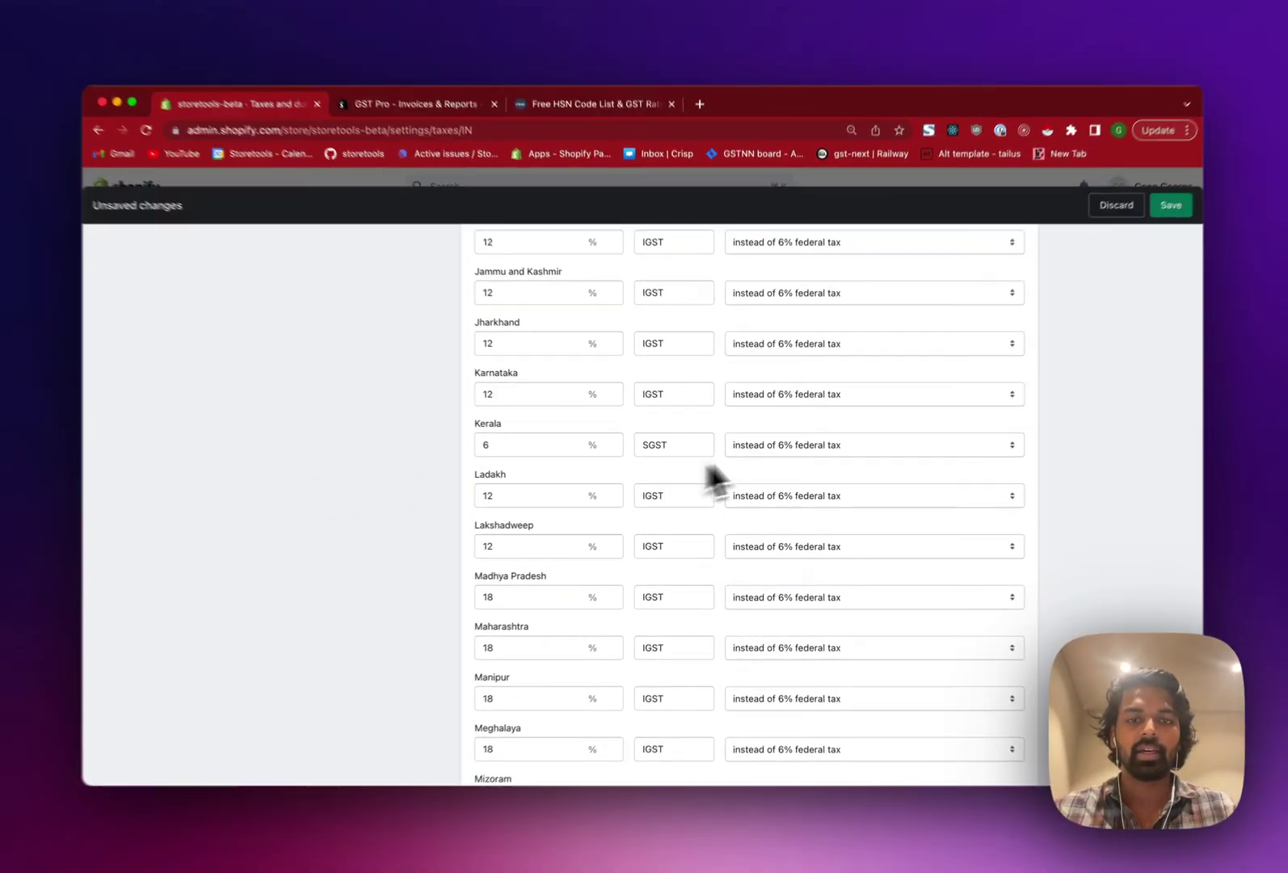
Adjust how Kerala's SGST combines with the 6% federal tax, then review the region rates
click(756, 446)
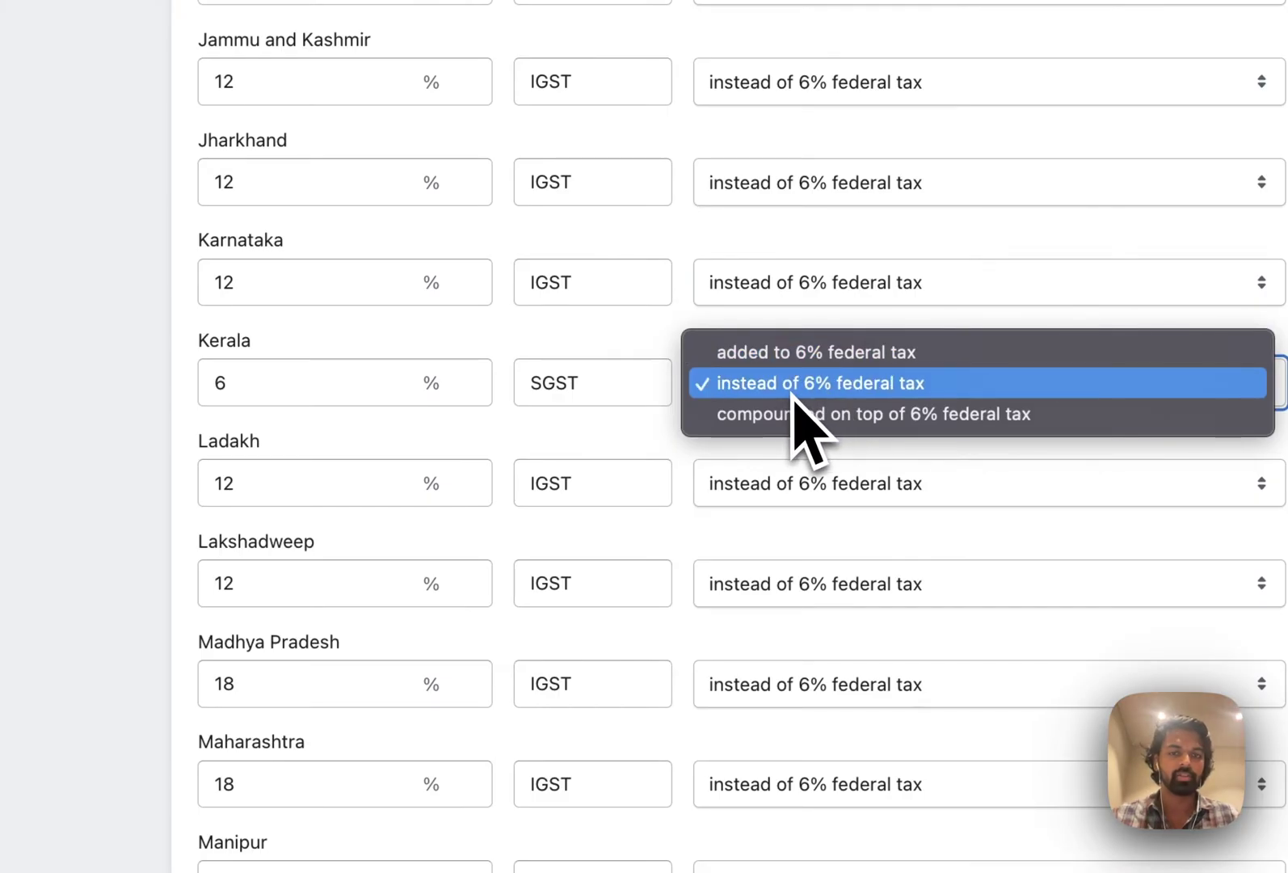
key(Escape)
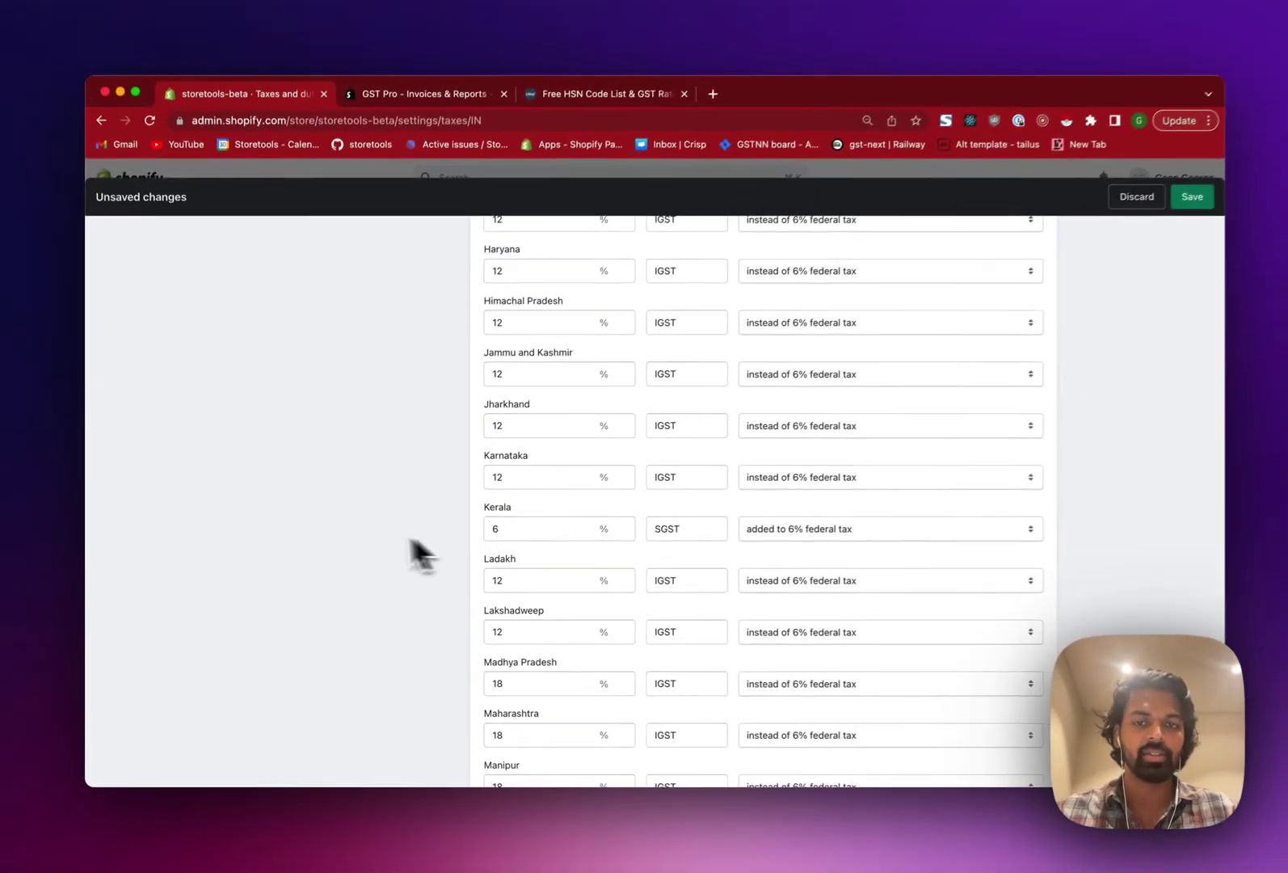
scroll(574, 647, up, 15)
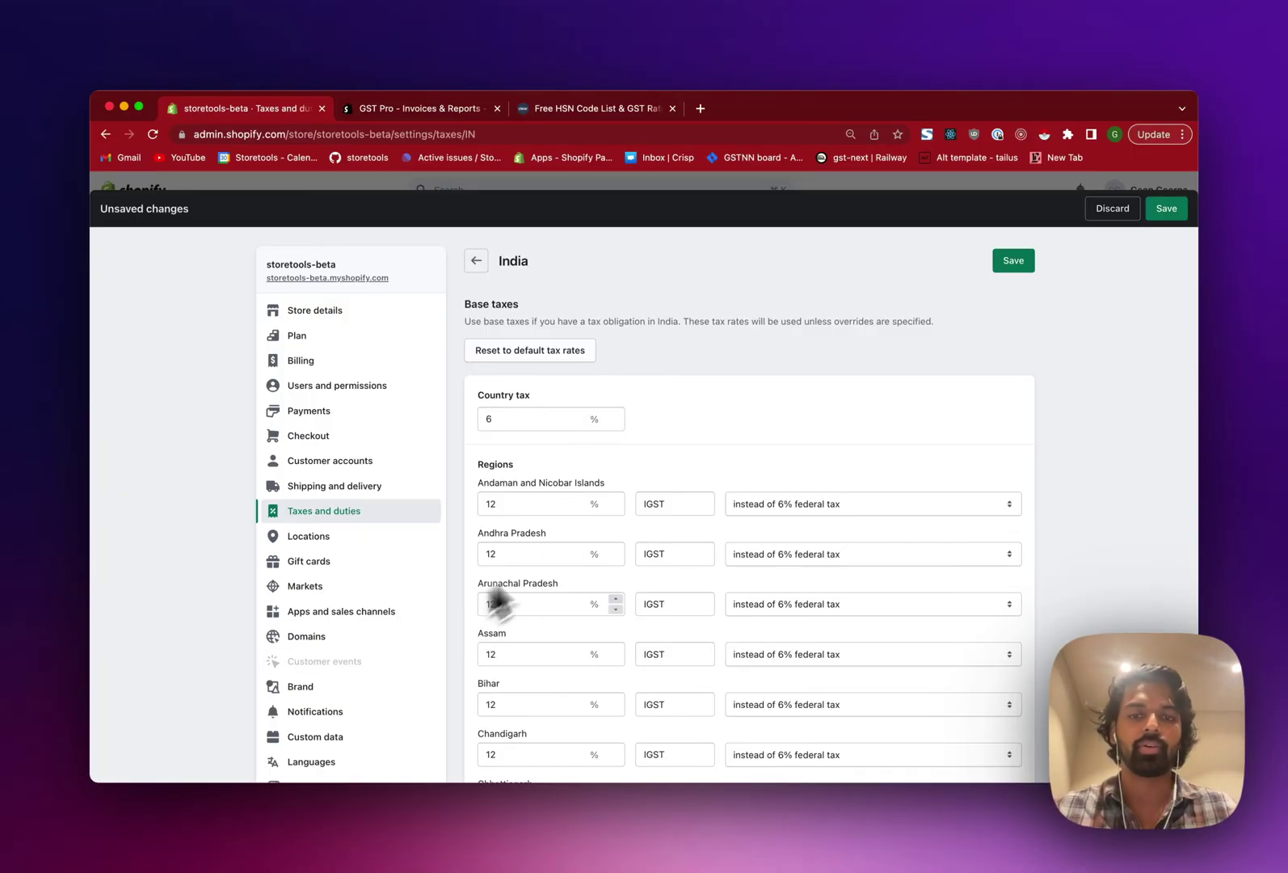
scroll(703, 576, down, 2)
scroll(705, 578, down, 5)
scroll(704, 579, up, 3)
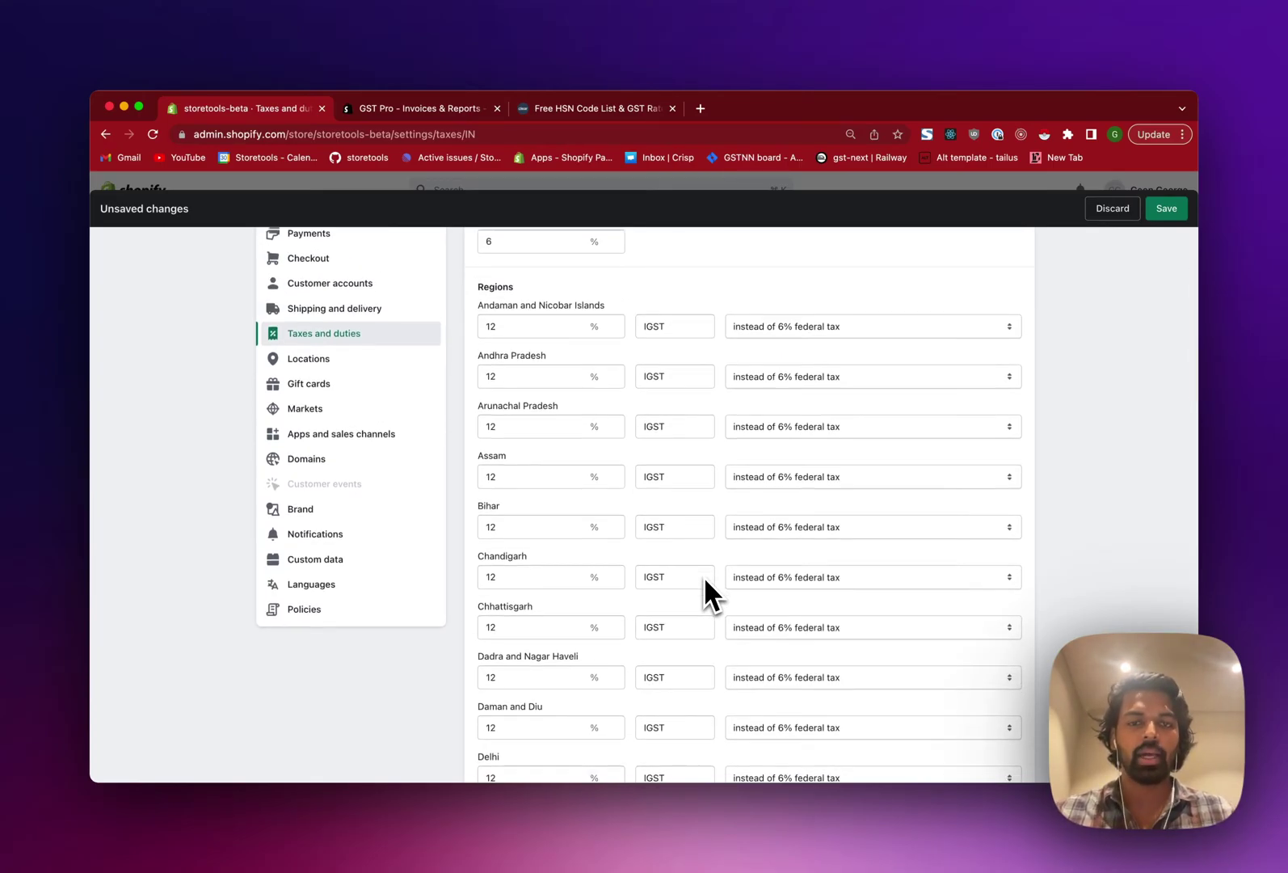
scroll(705, 578, down, 20)
scroll(705, 578, up, 10)
scroll(703, 576, up, 6)
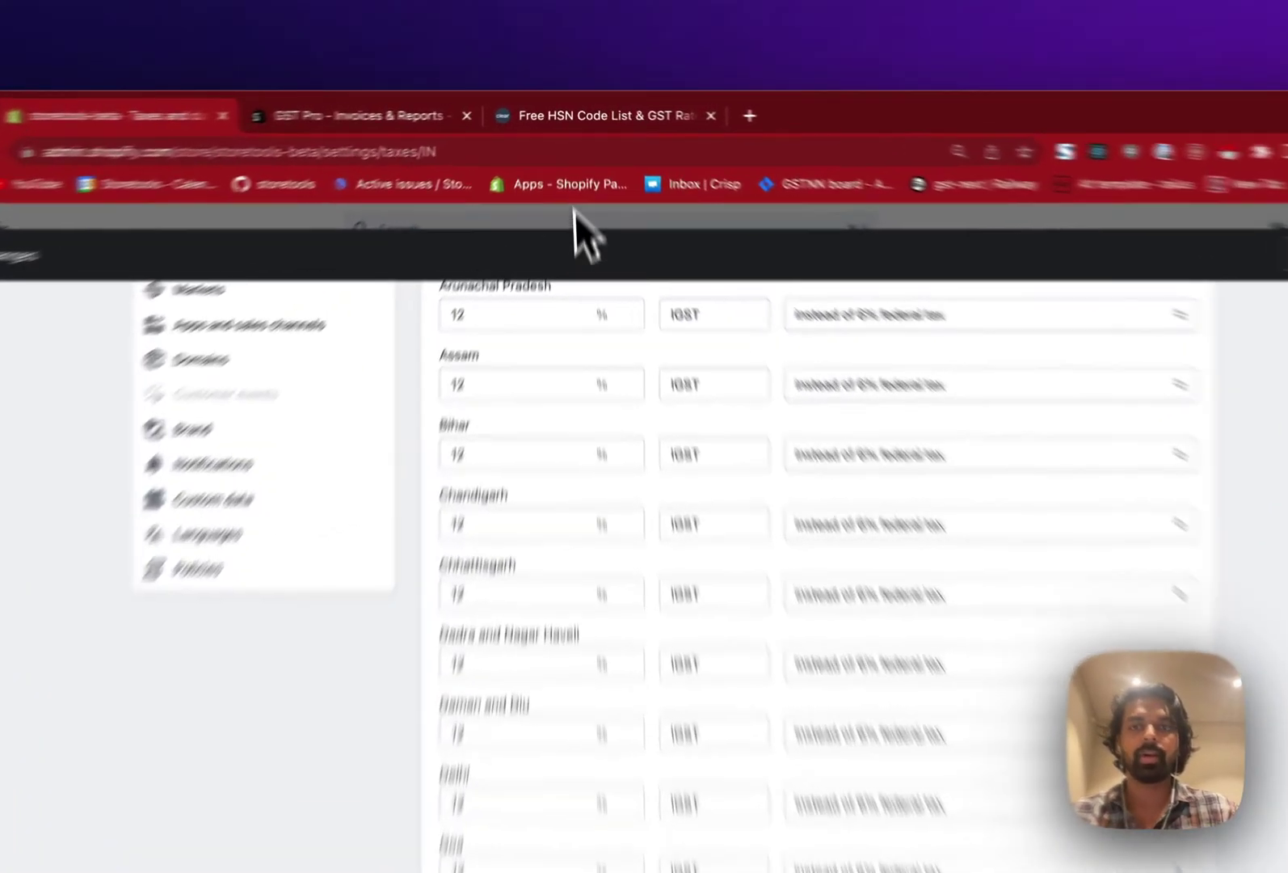
Find and highlight the Toy Balloons row at 5% GST on the Free HSN Code List site
click(594, 109)
scroll(767, 727, down, 5)
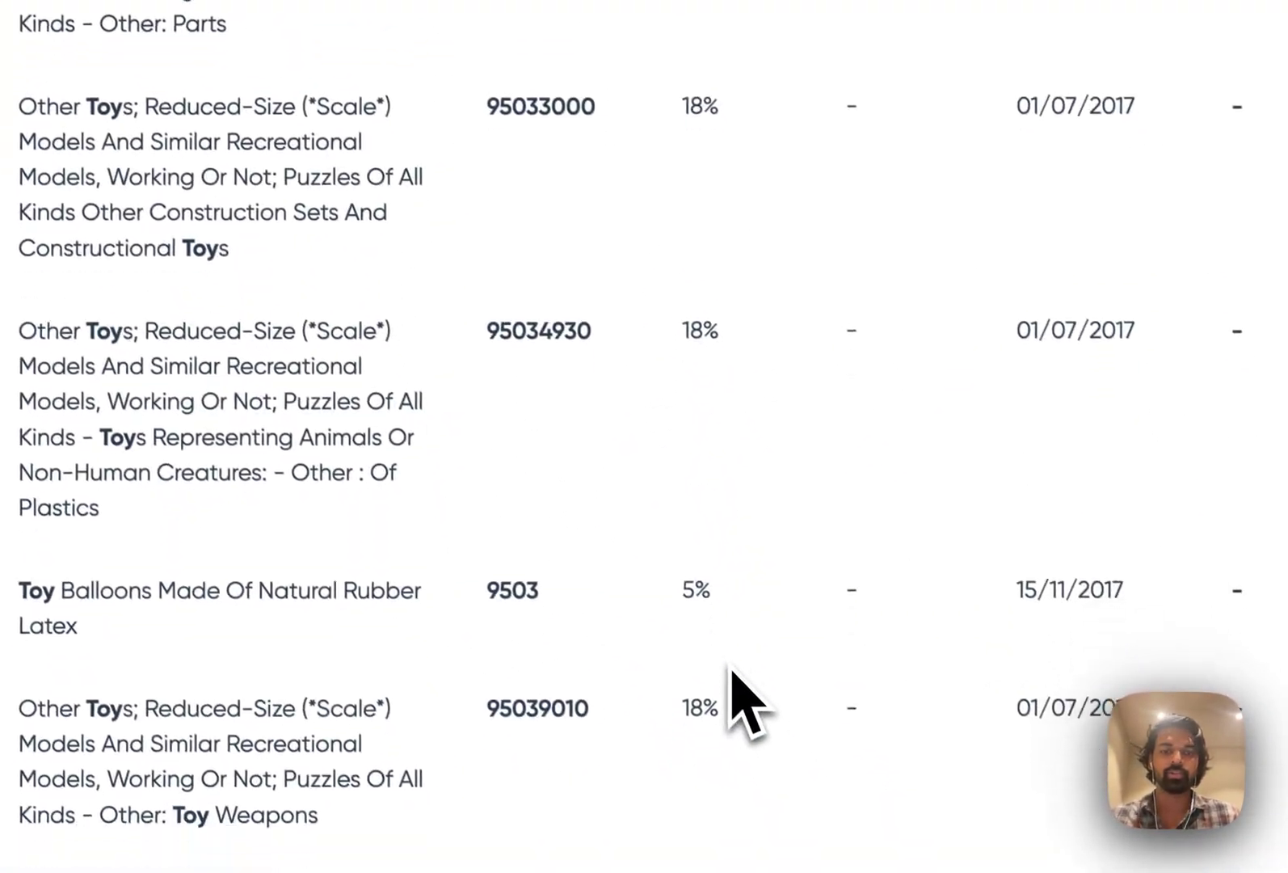
drag(396, 396, 597, 402)
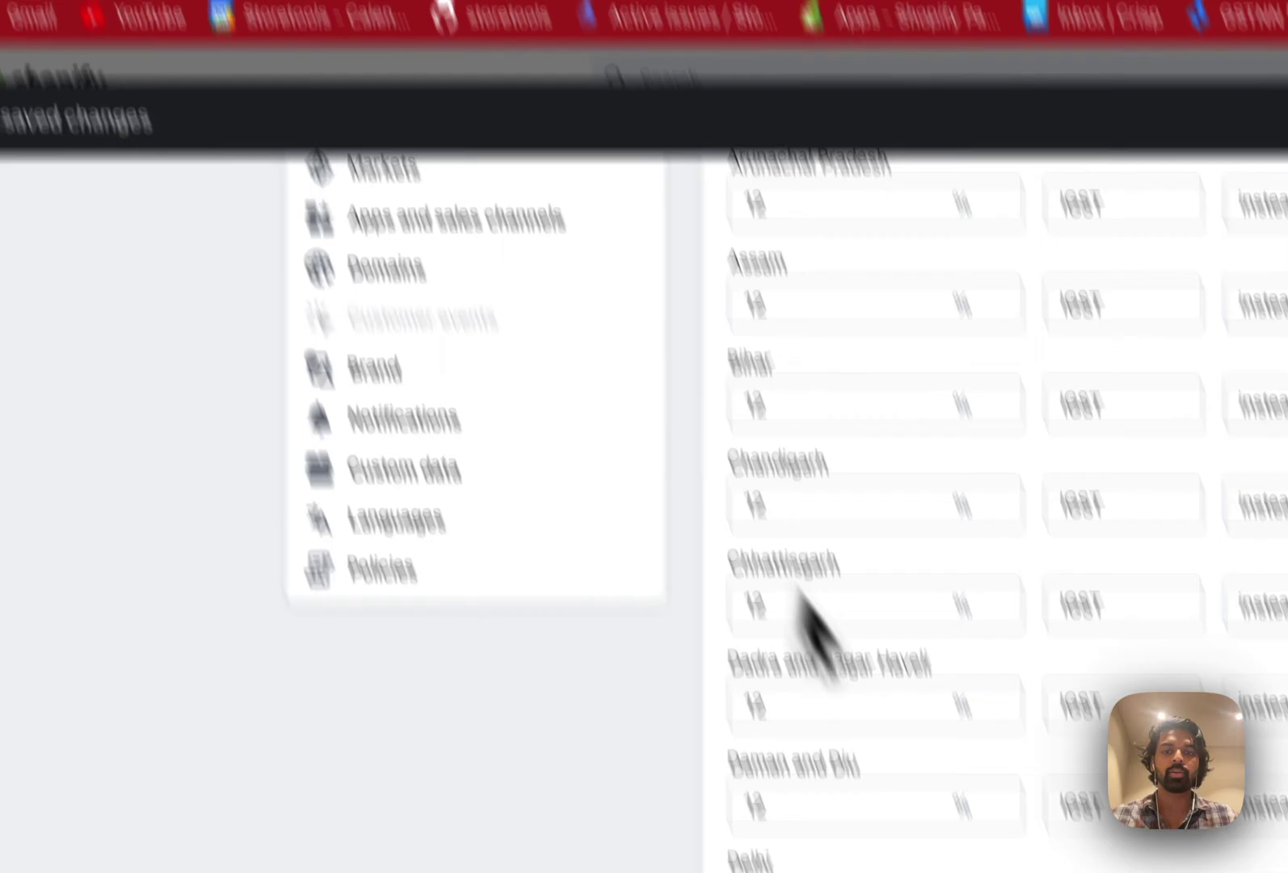
scroll(825, 531, down, 10)
scroll(477, 576, down, 10)
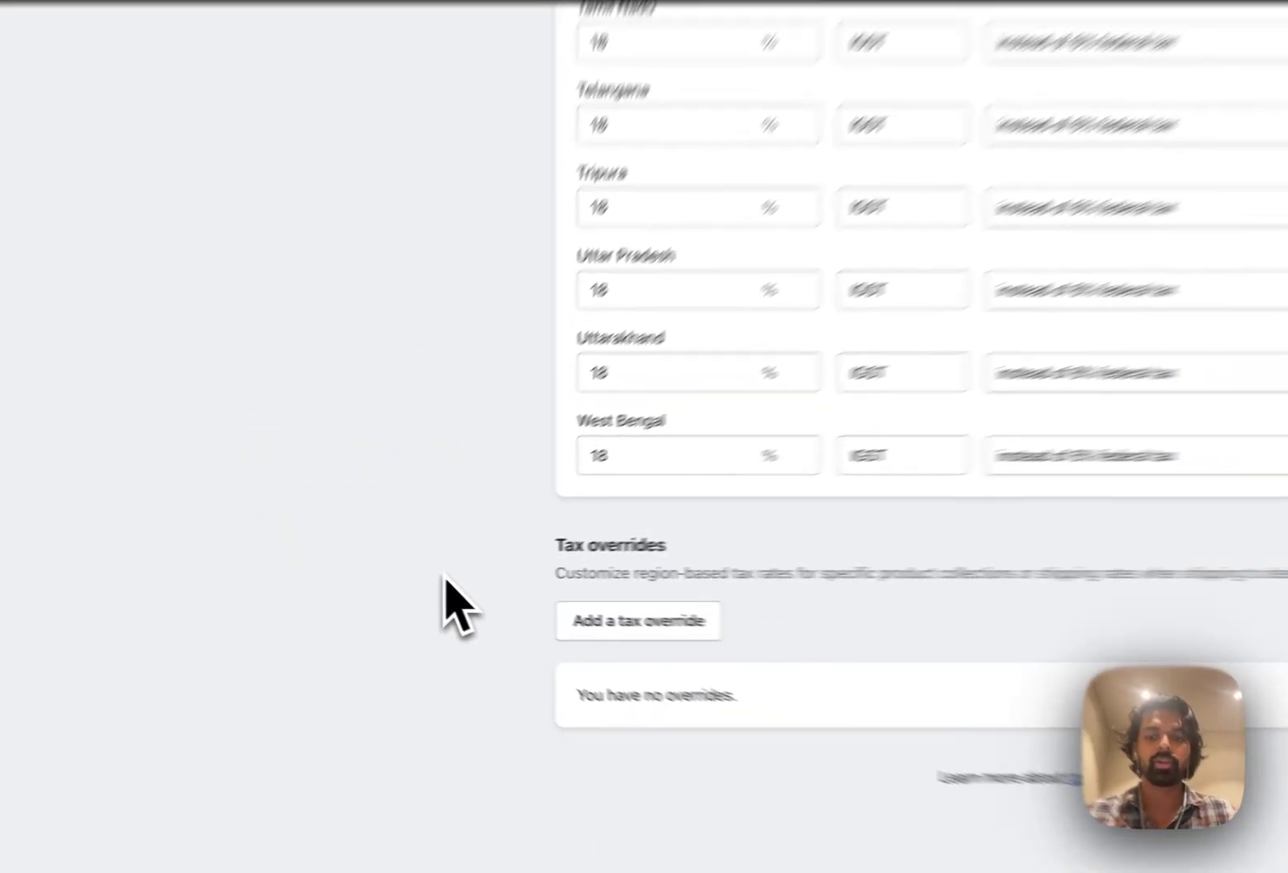
scroll(388, 617, up, 15)
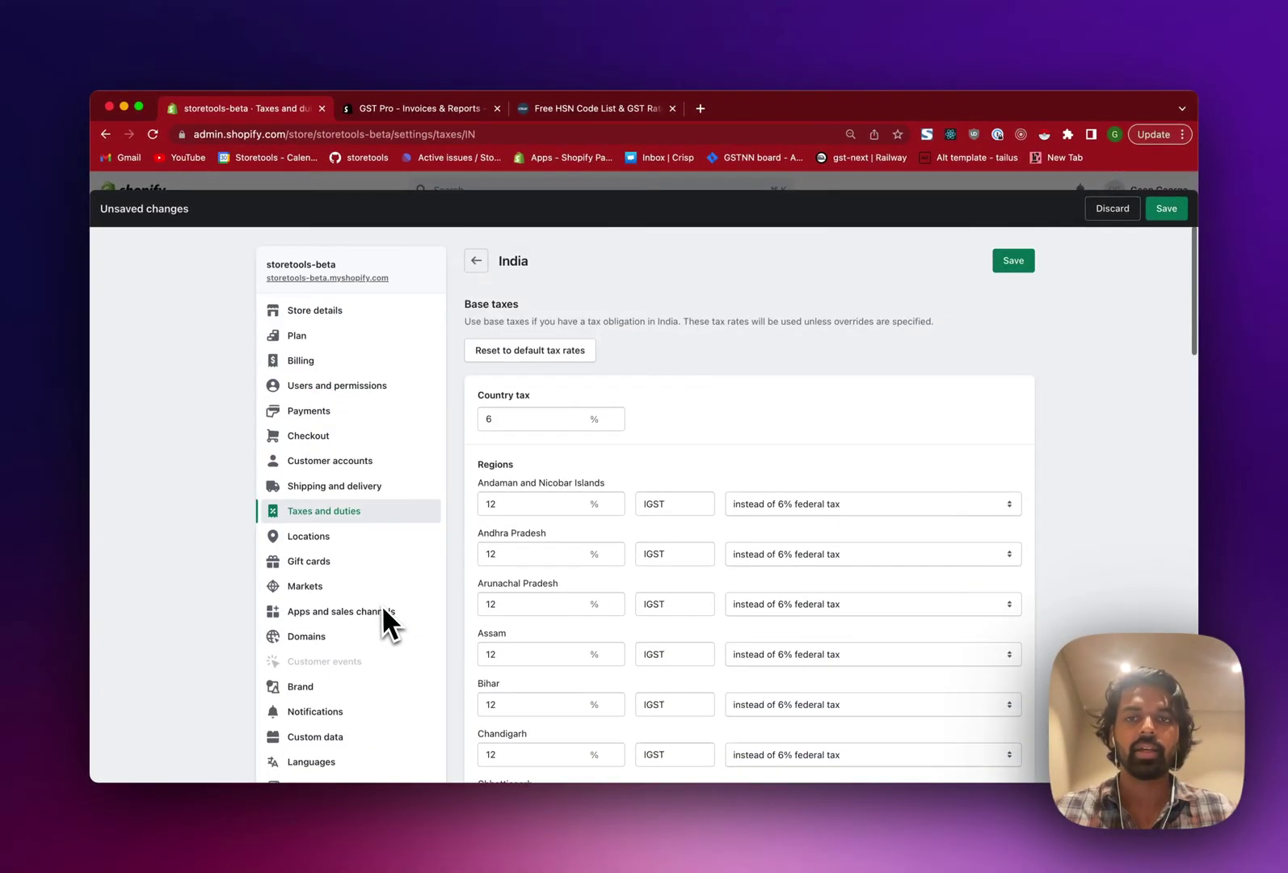
Save the India tax rates and create an unpublished collection titled 'GST 5 - T'
click(1167, 208)
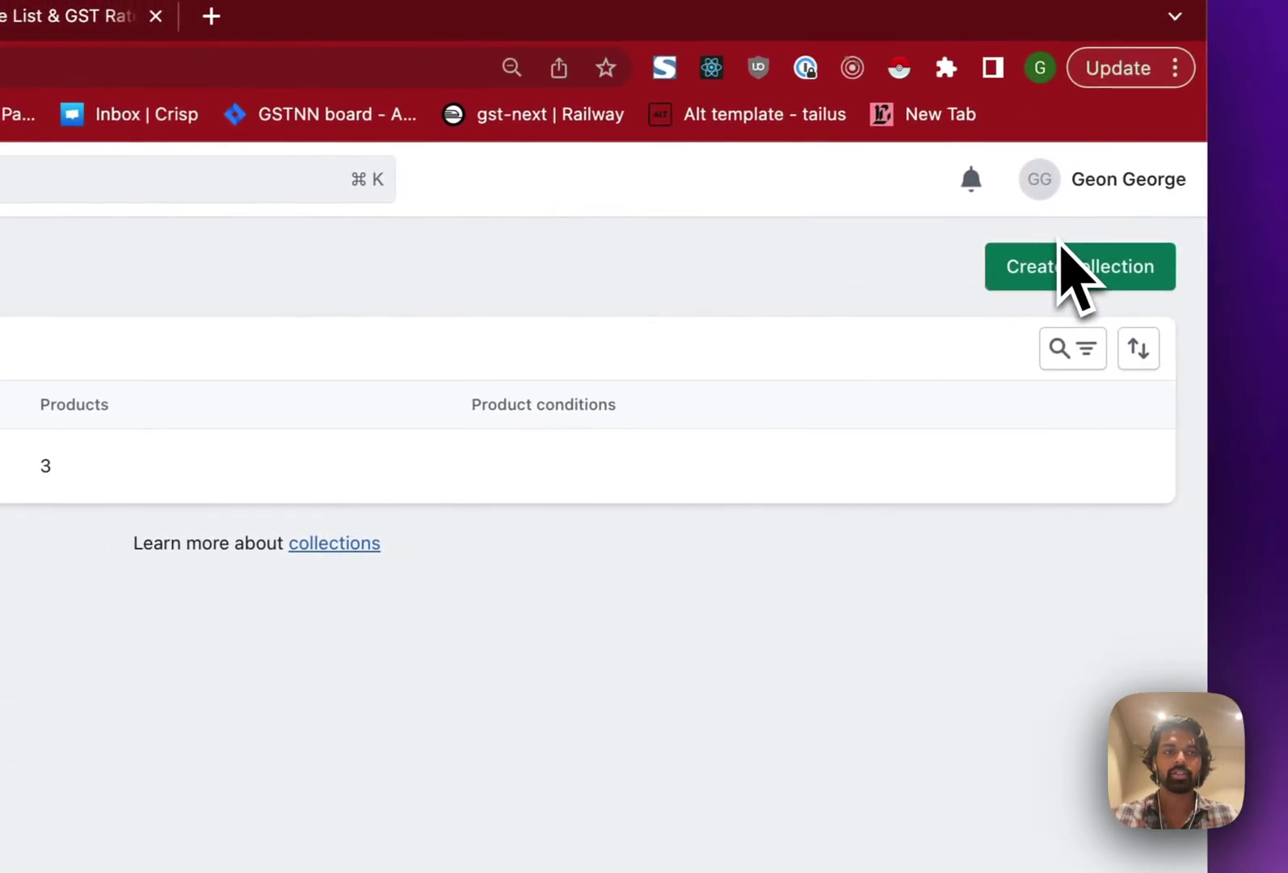
click(1159, 260)
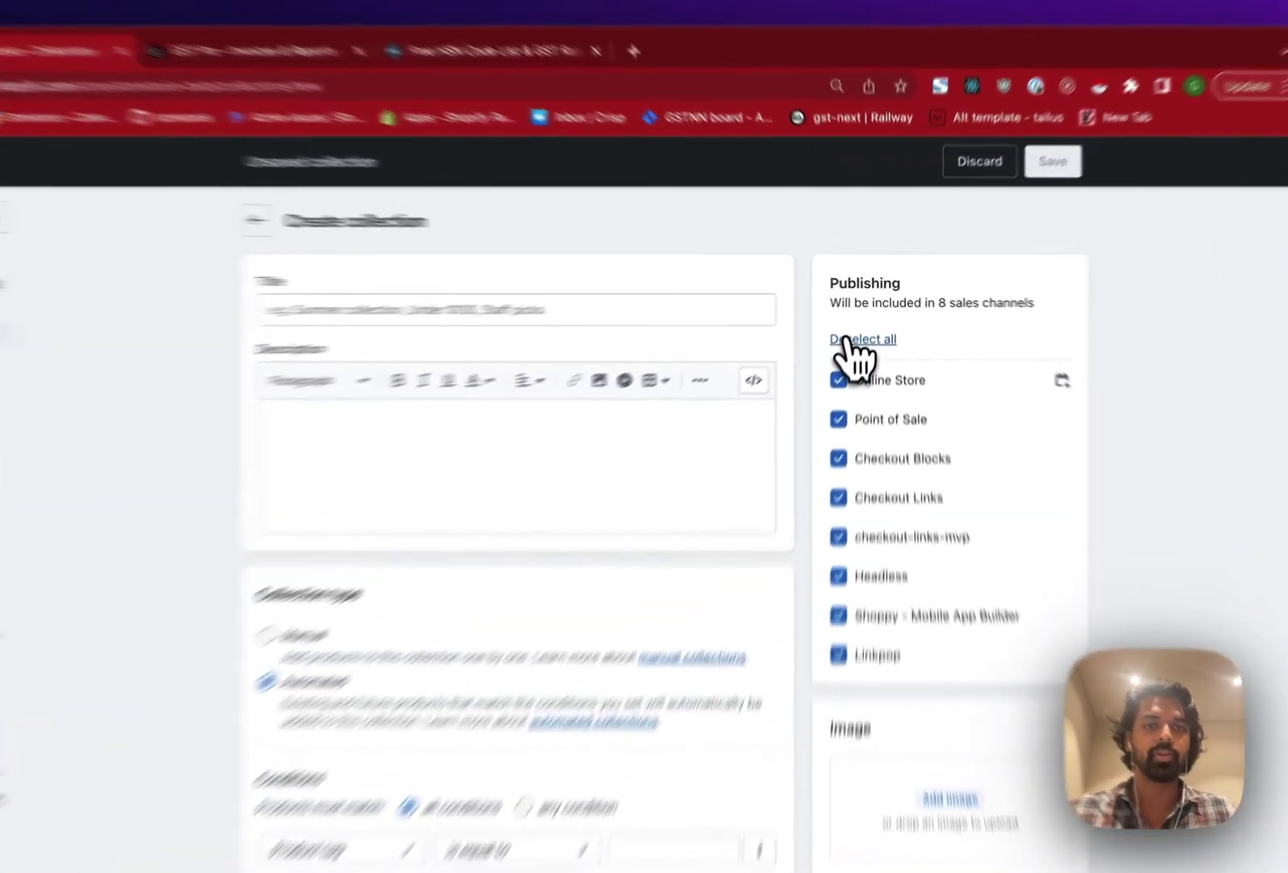
click(858, 322)
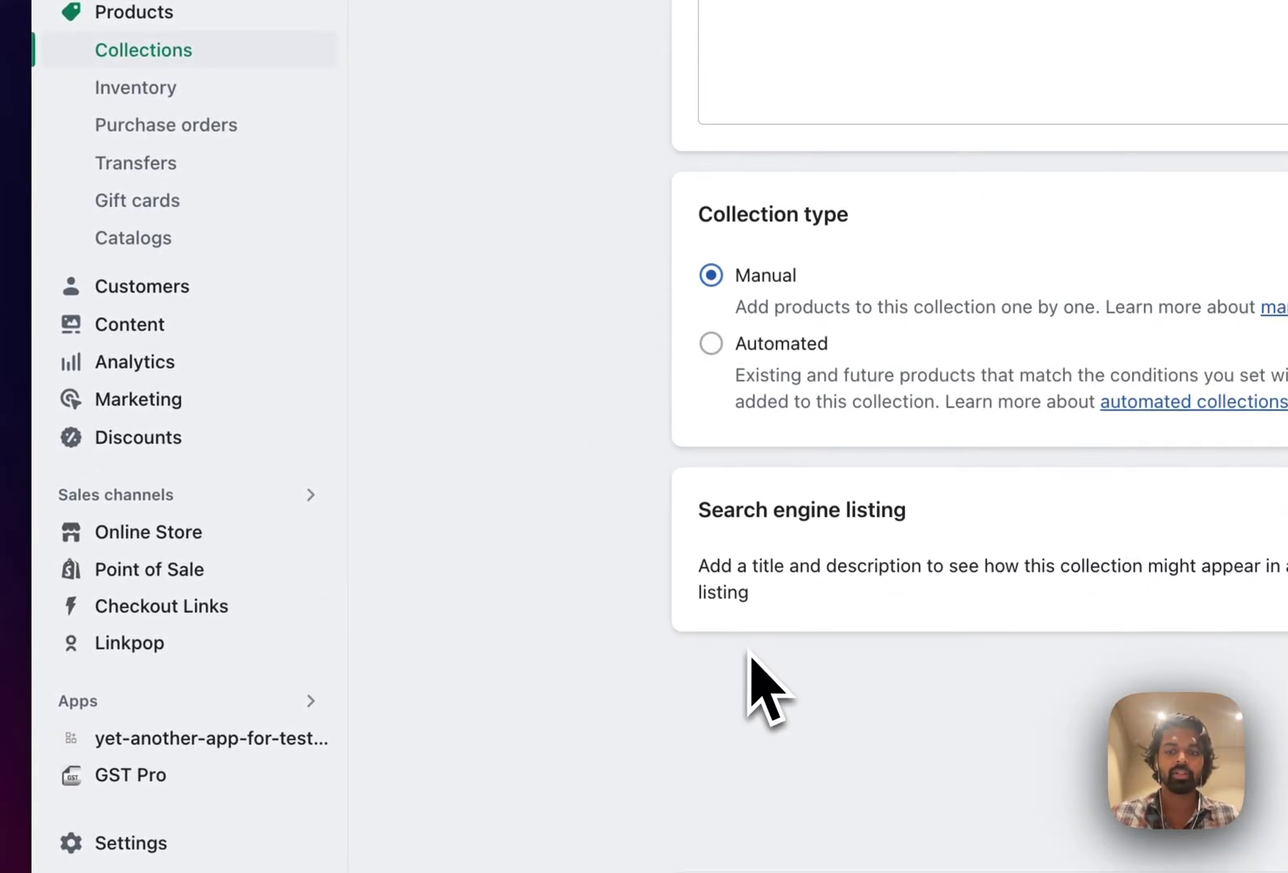
scroll(753, 690, up, 3)
click(874, 278)
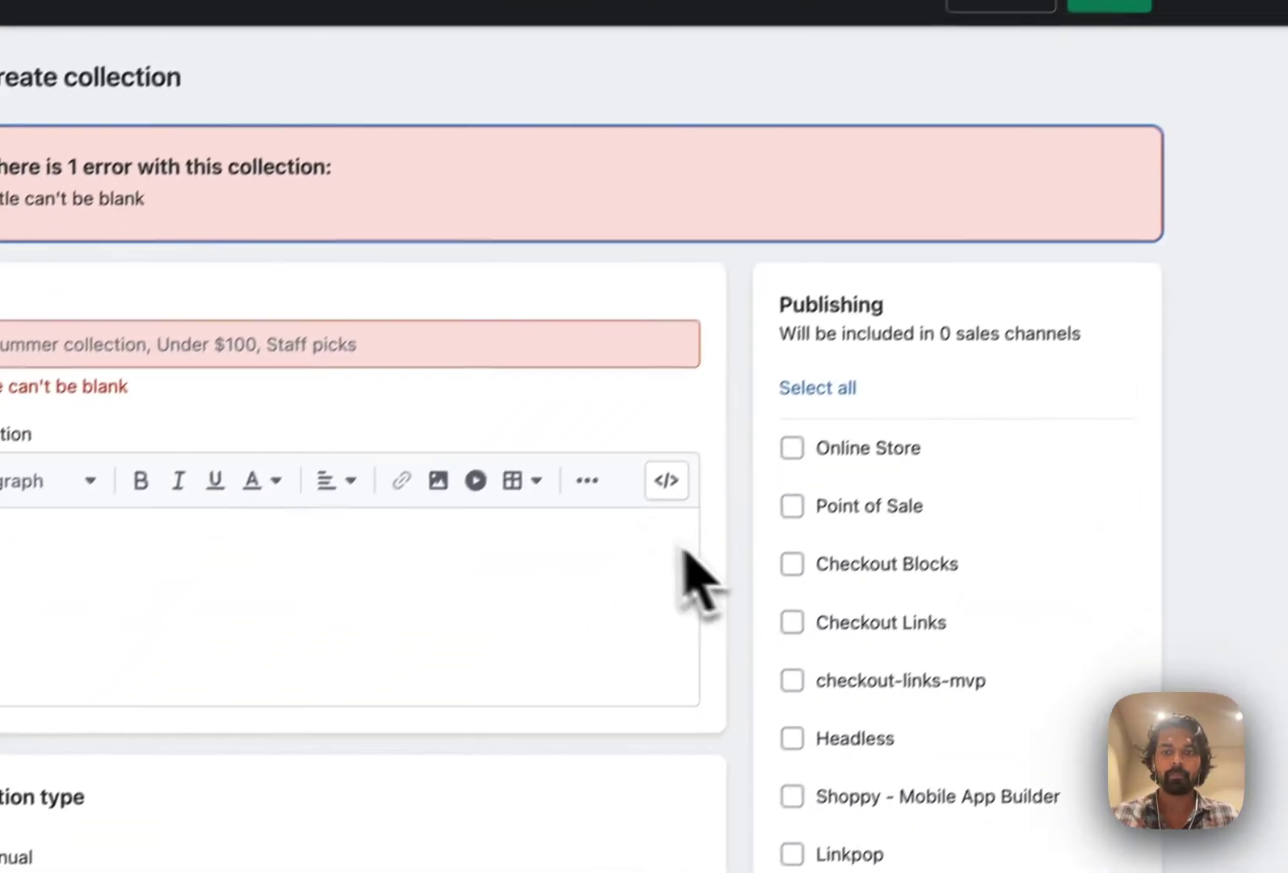
click(253, 342)
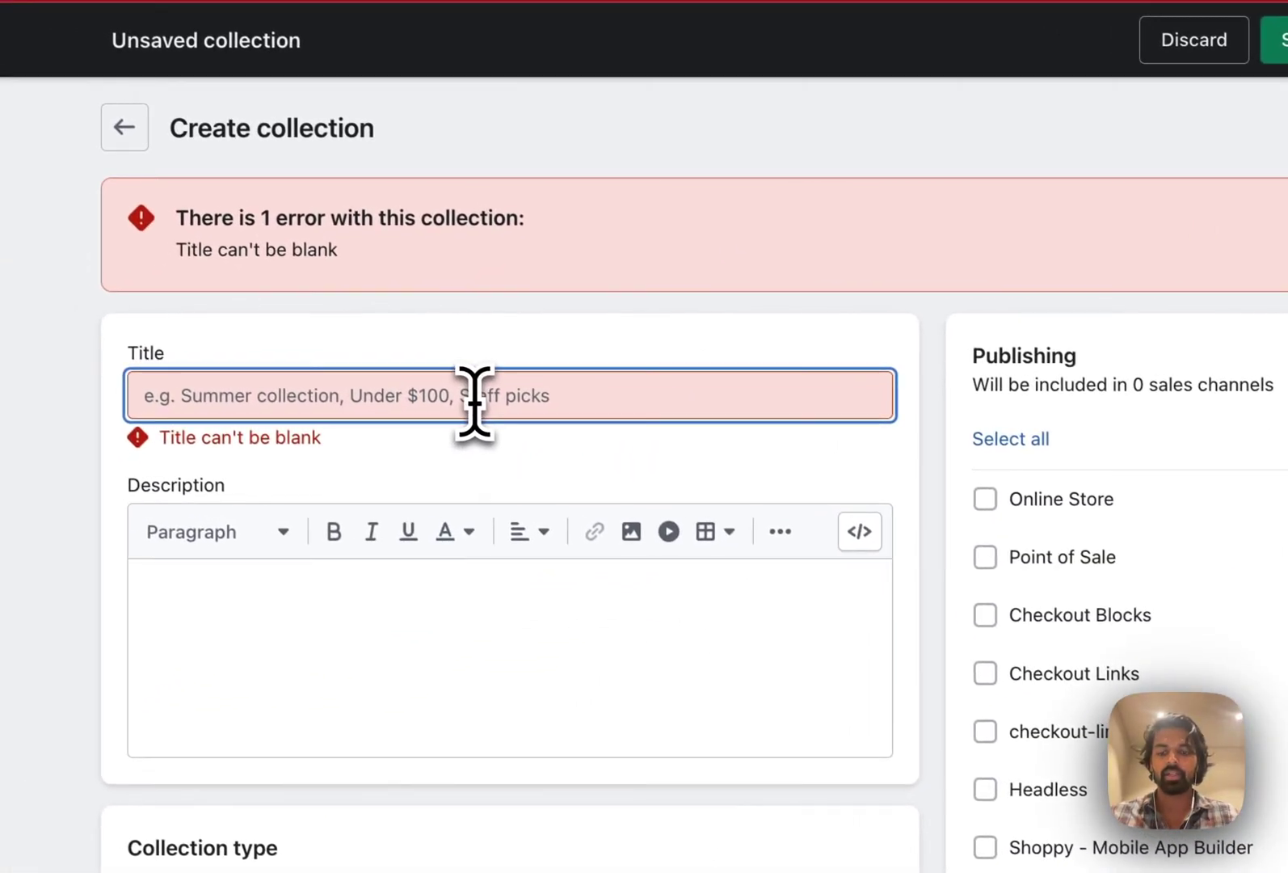
text(GST 5 - T)
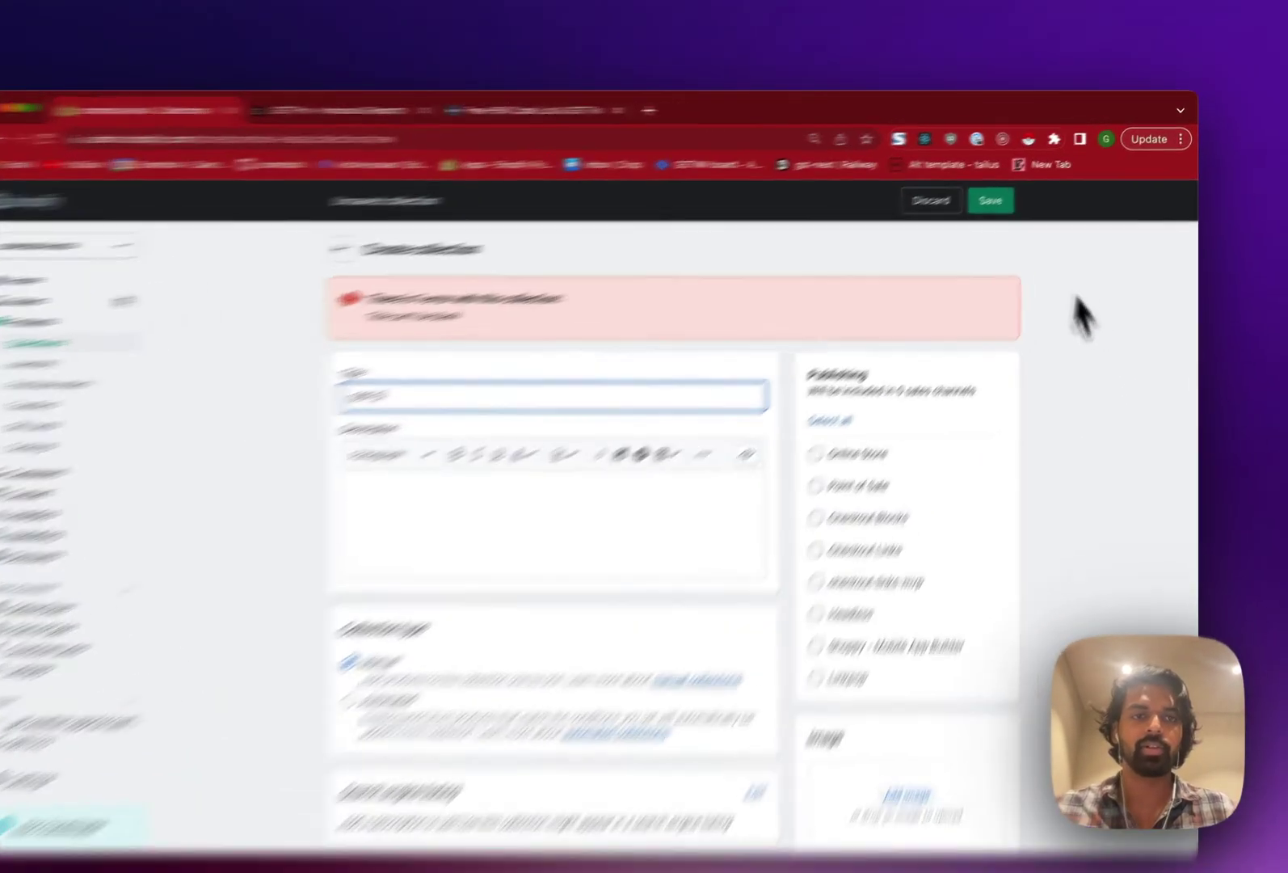
click(1010, 190)
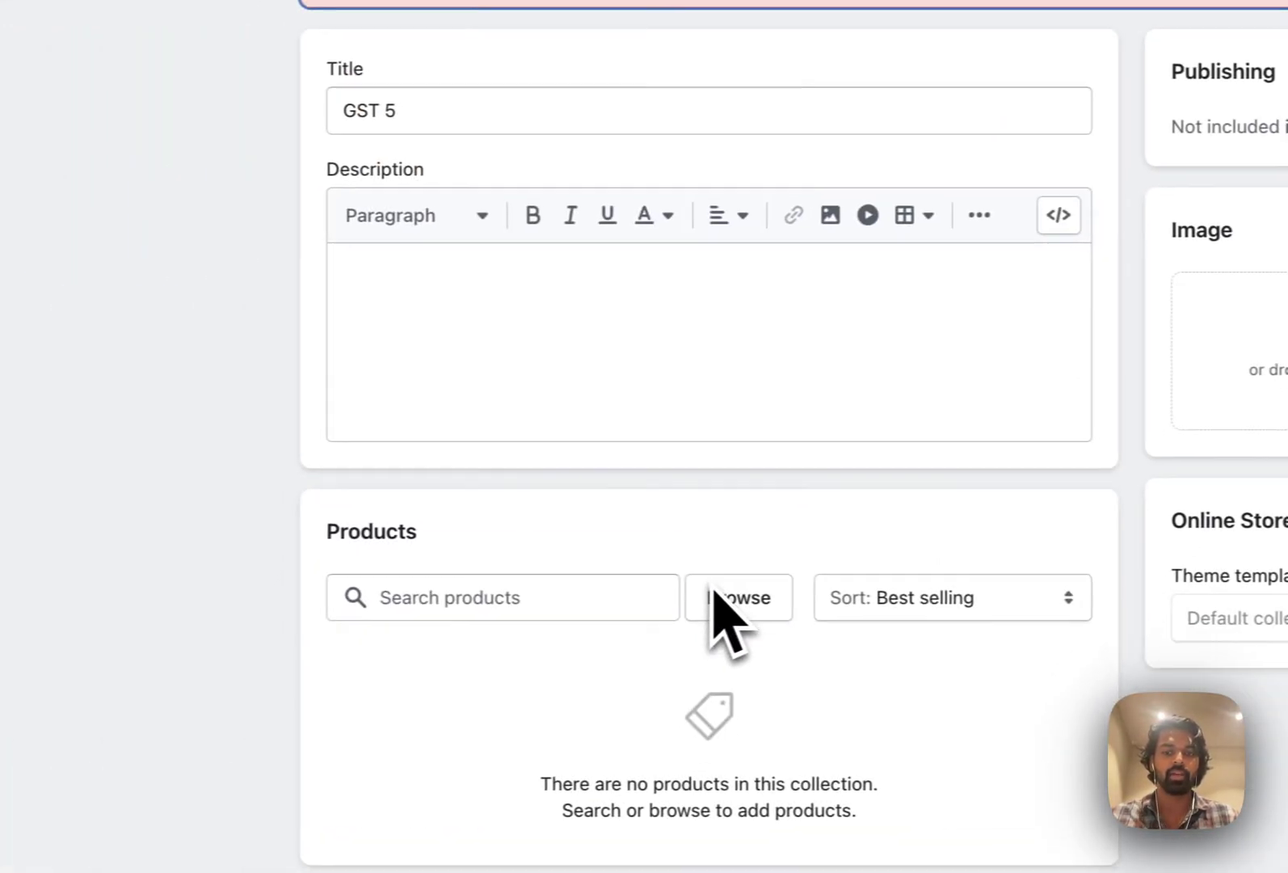
Add Abia Dress, Antique Drawers, Knitted Throw Pillows and Matty Skirt & Top Combo to GST 5
click(287, 866)
text(a)
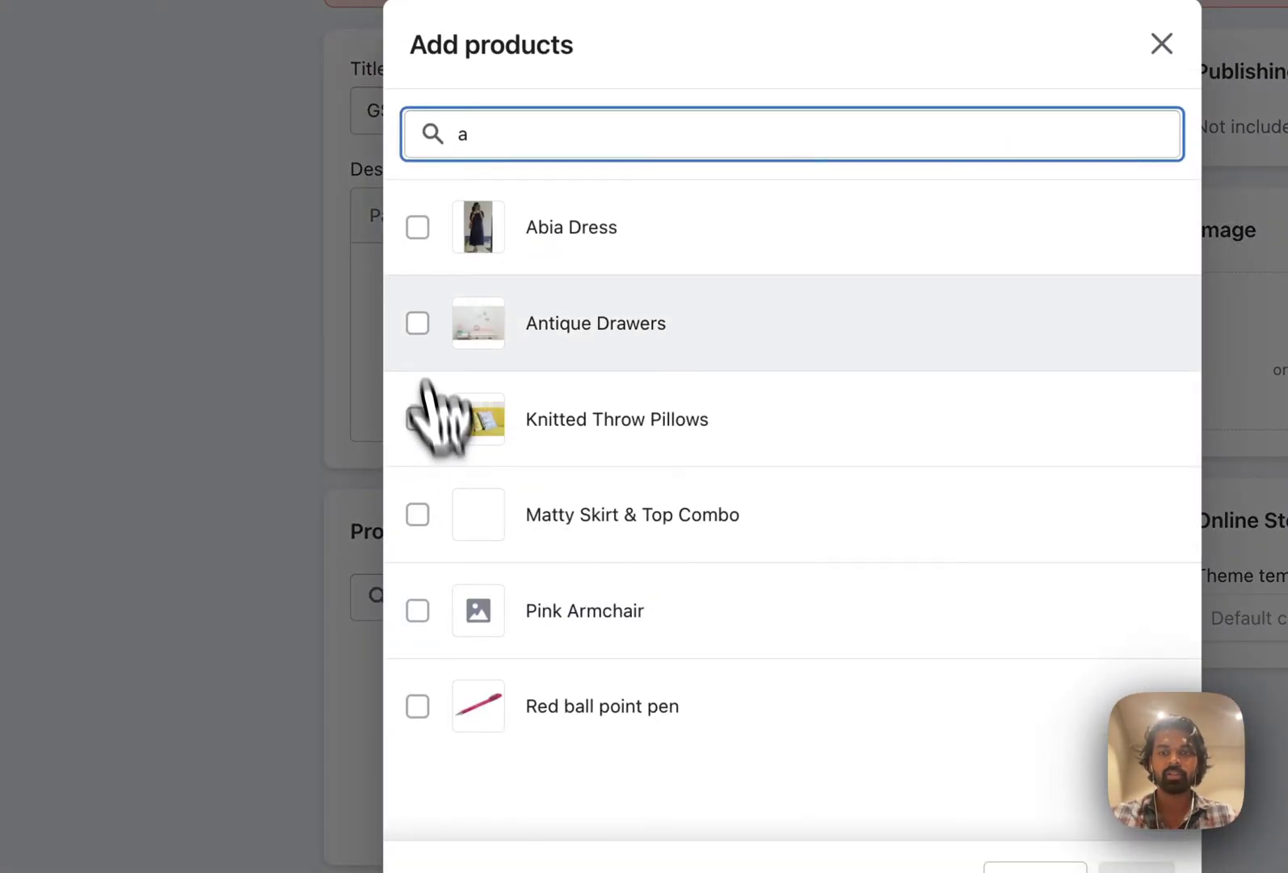
click(417, 228)
click(419, 324)
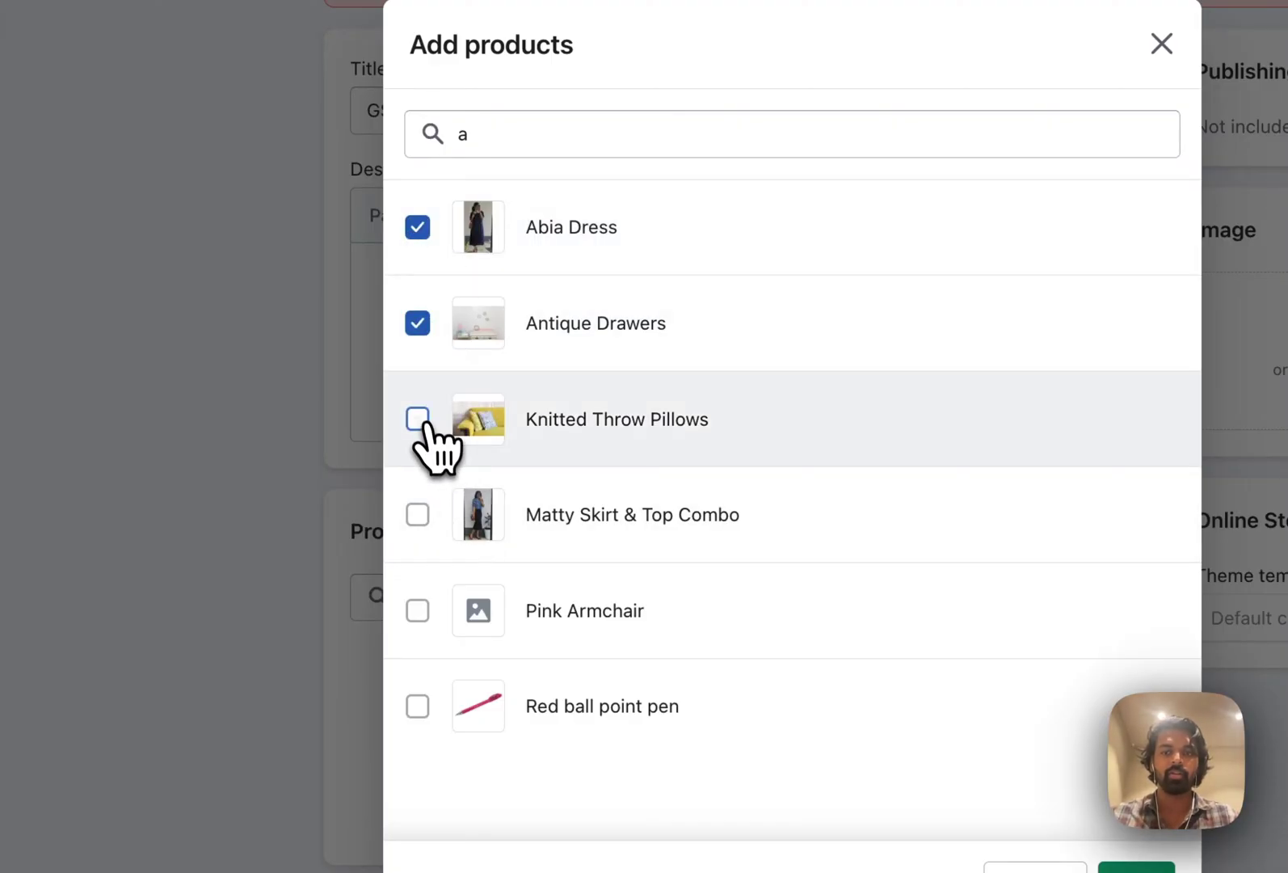
click(418, 419)
click(418, 515)
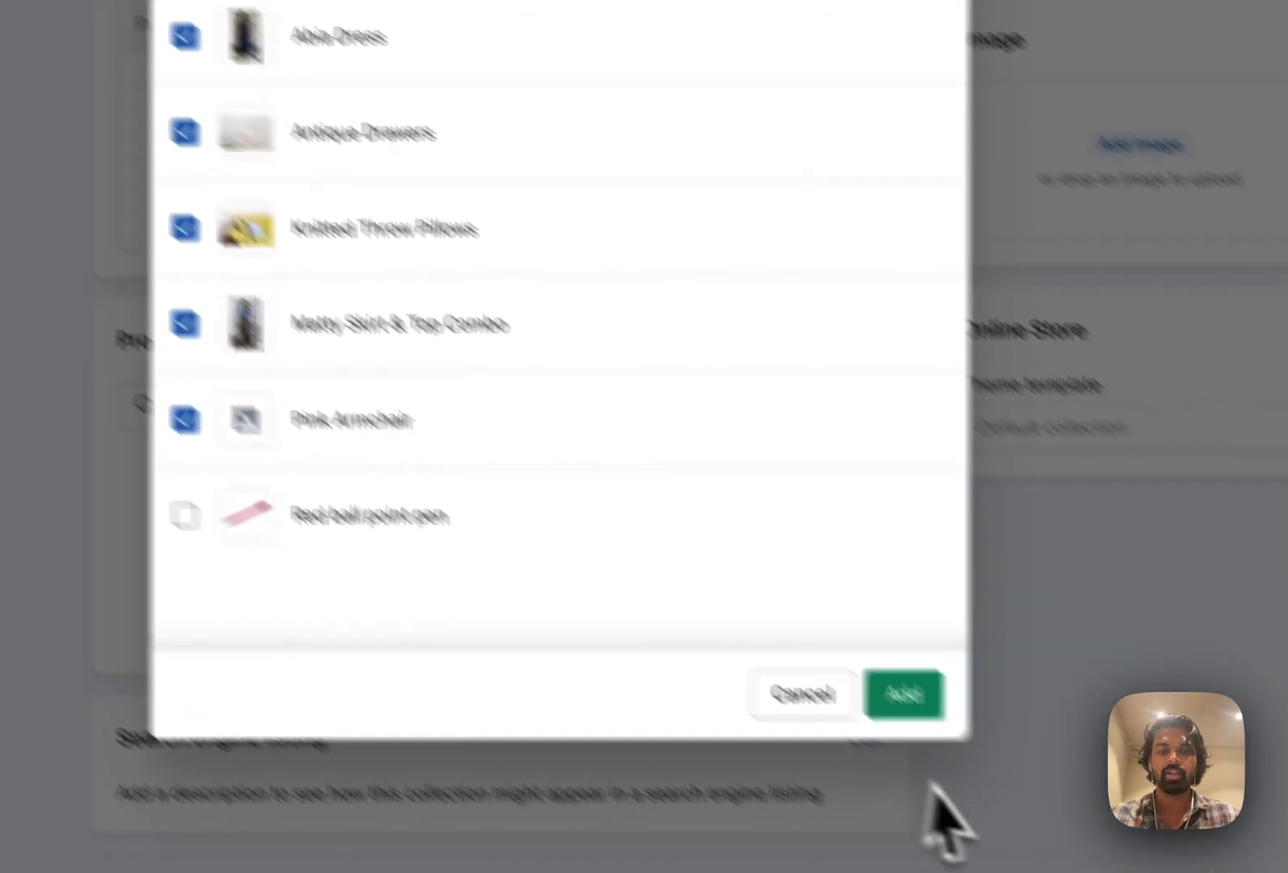
click(1136, 868)
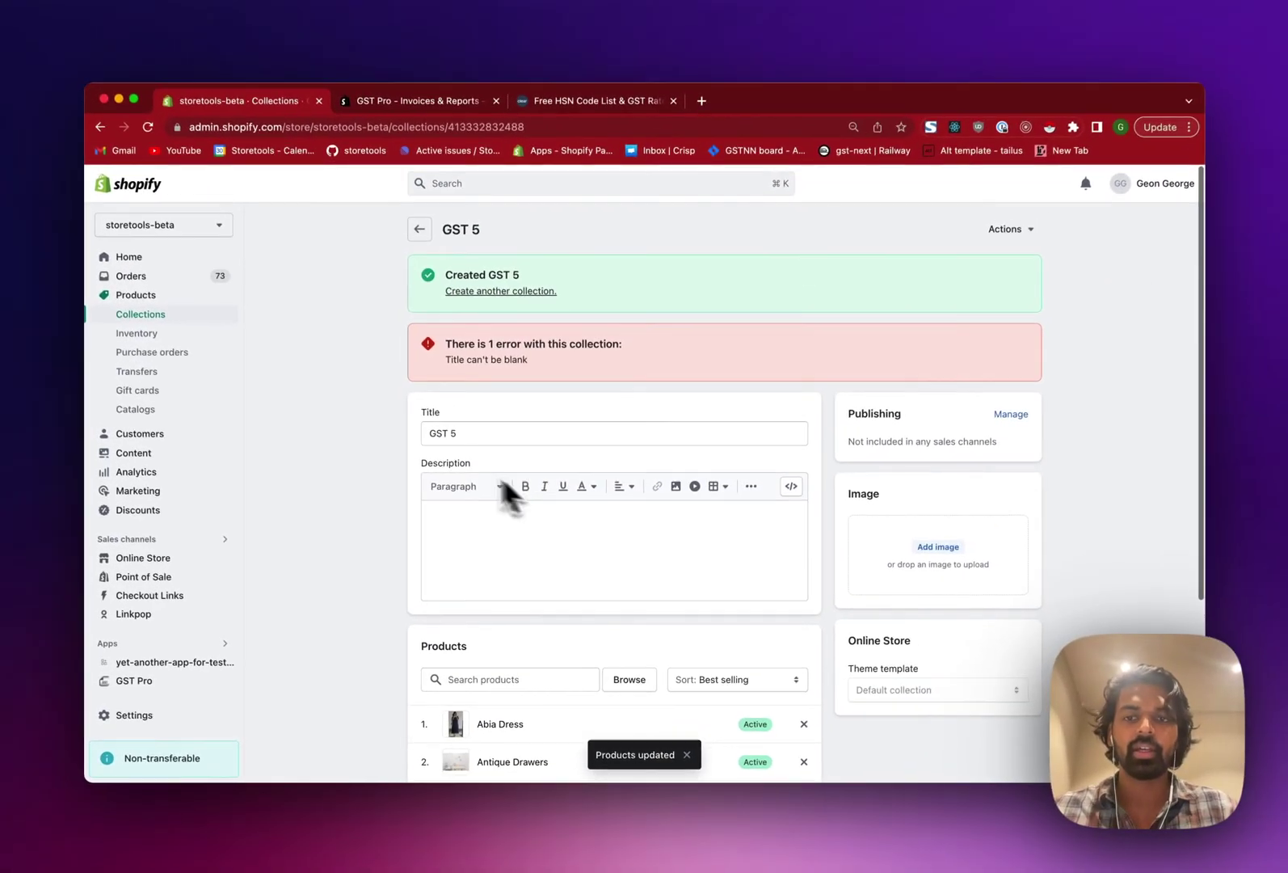
Open India's tax rates under Settings > Taxes and duties
scroll(460, 445, down, 3)
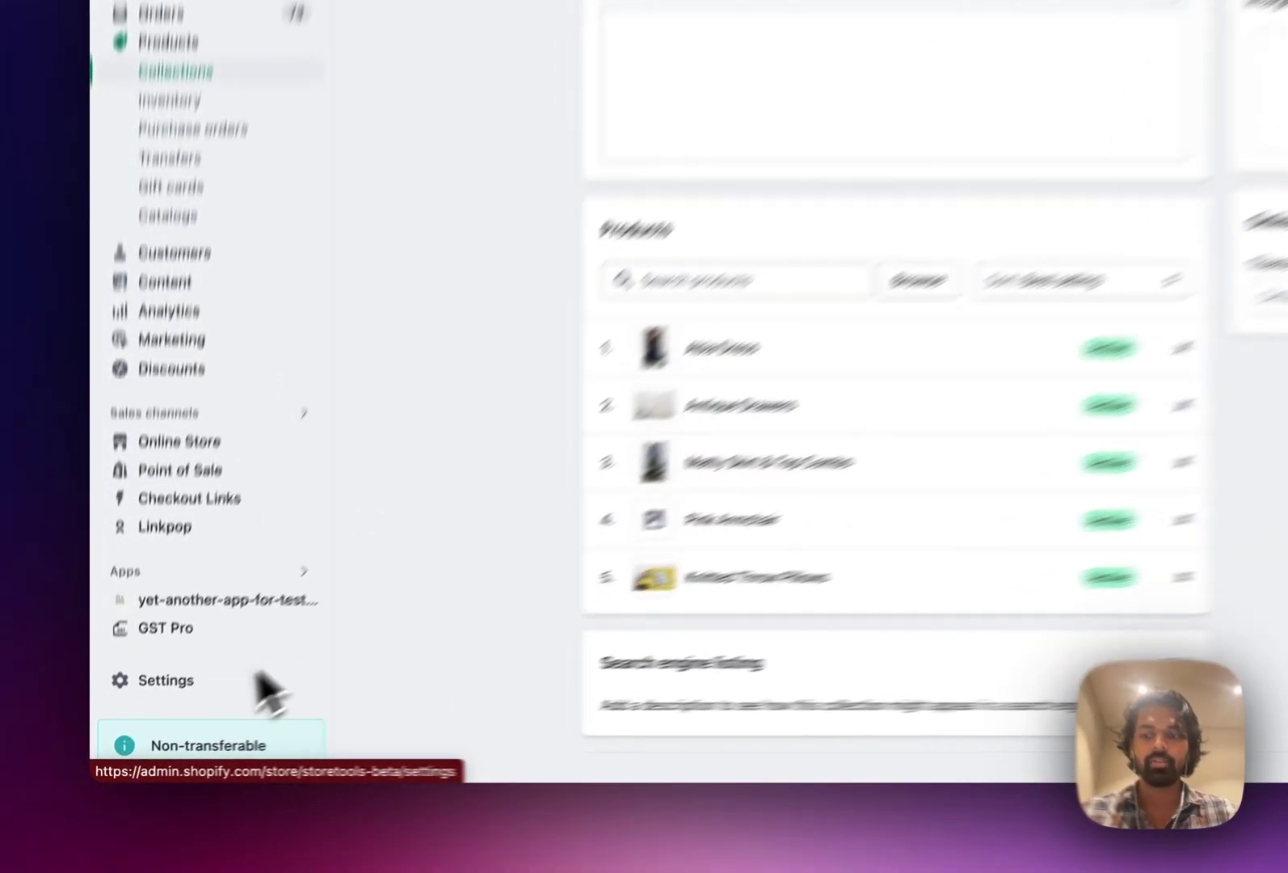
click(198, 647)
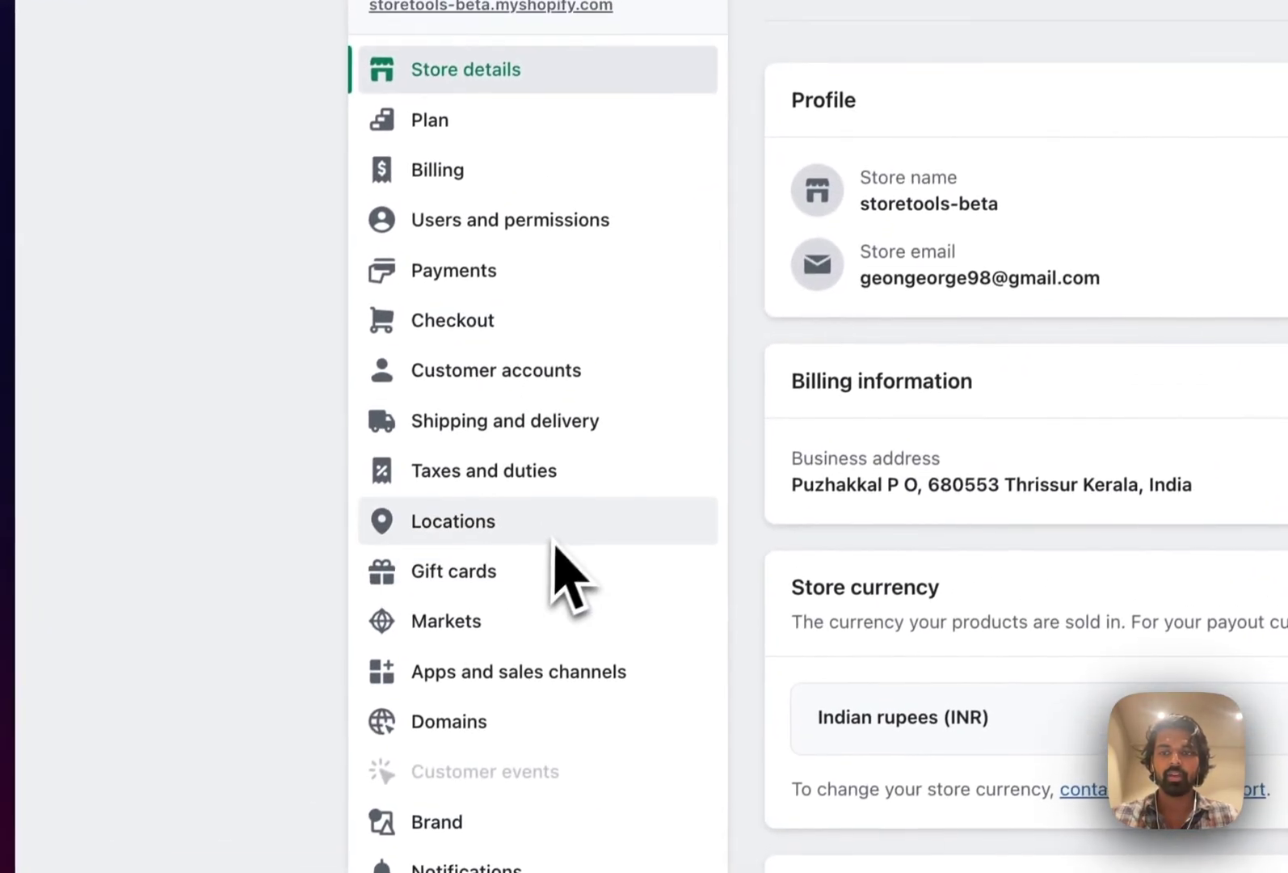
click(505, 477)
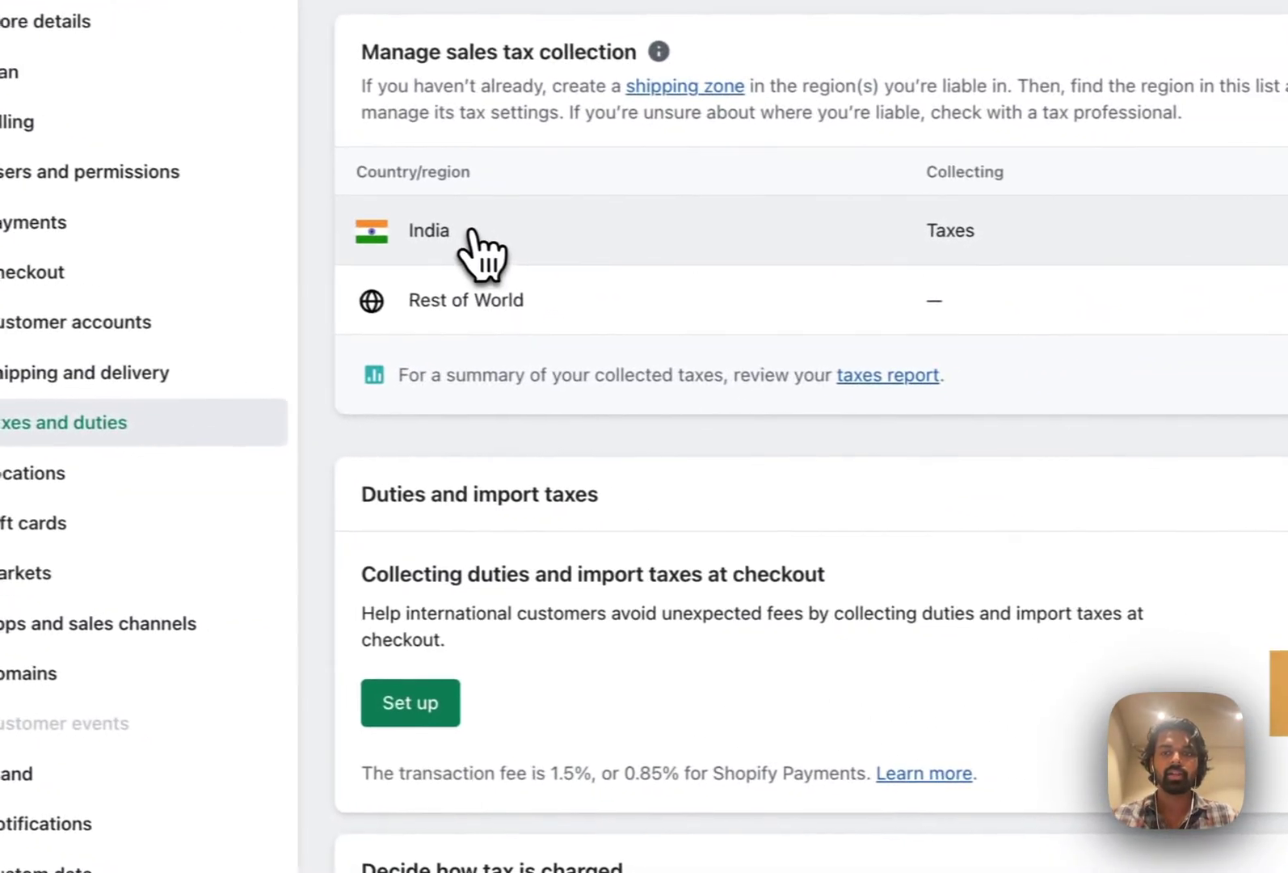
click(475, 243)
scroll(736, 578, down, 20)
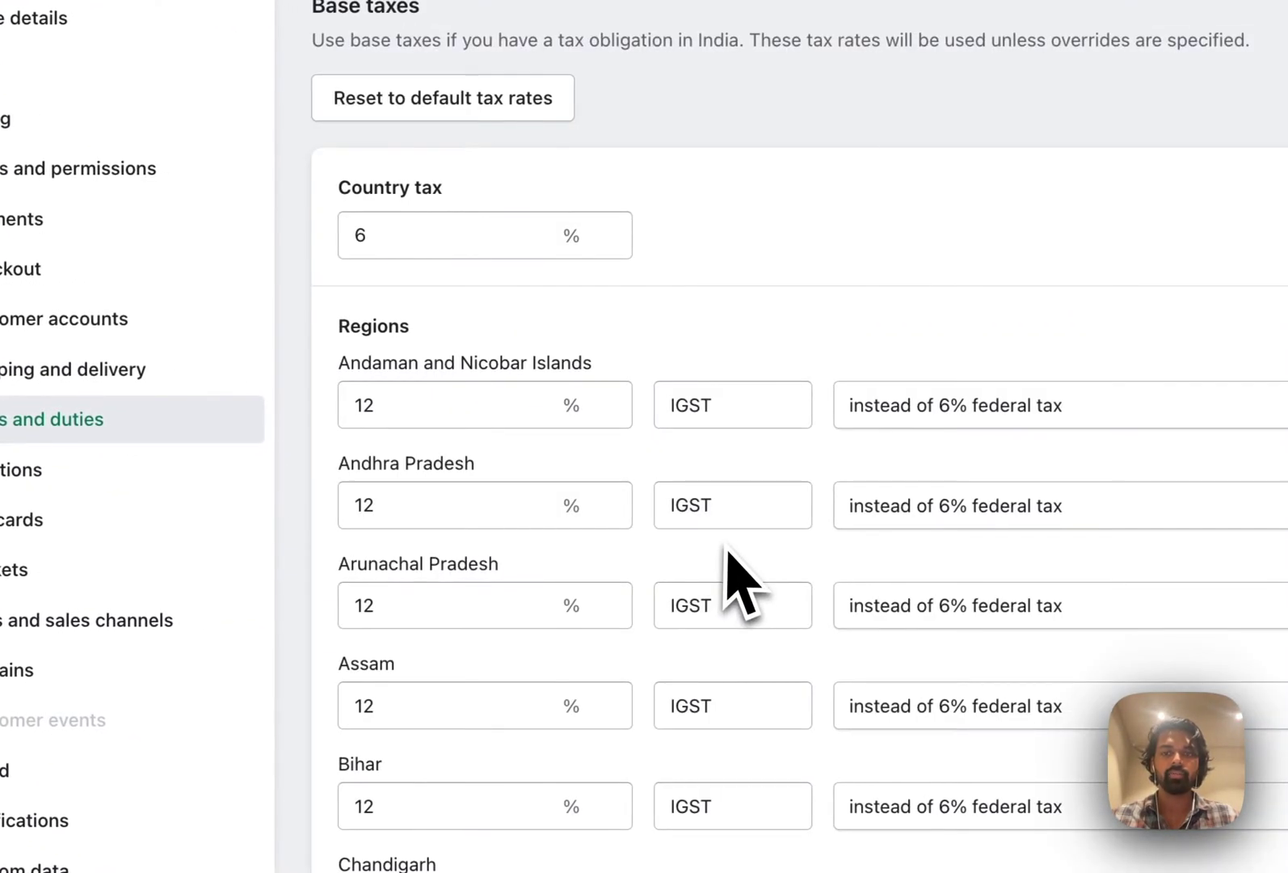
scroll(731, 582, down, 10)
Add a tax override charging the GST 5 collection 2.5% instead of the 6% federal tax
click(485, 601)
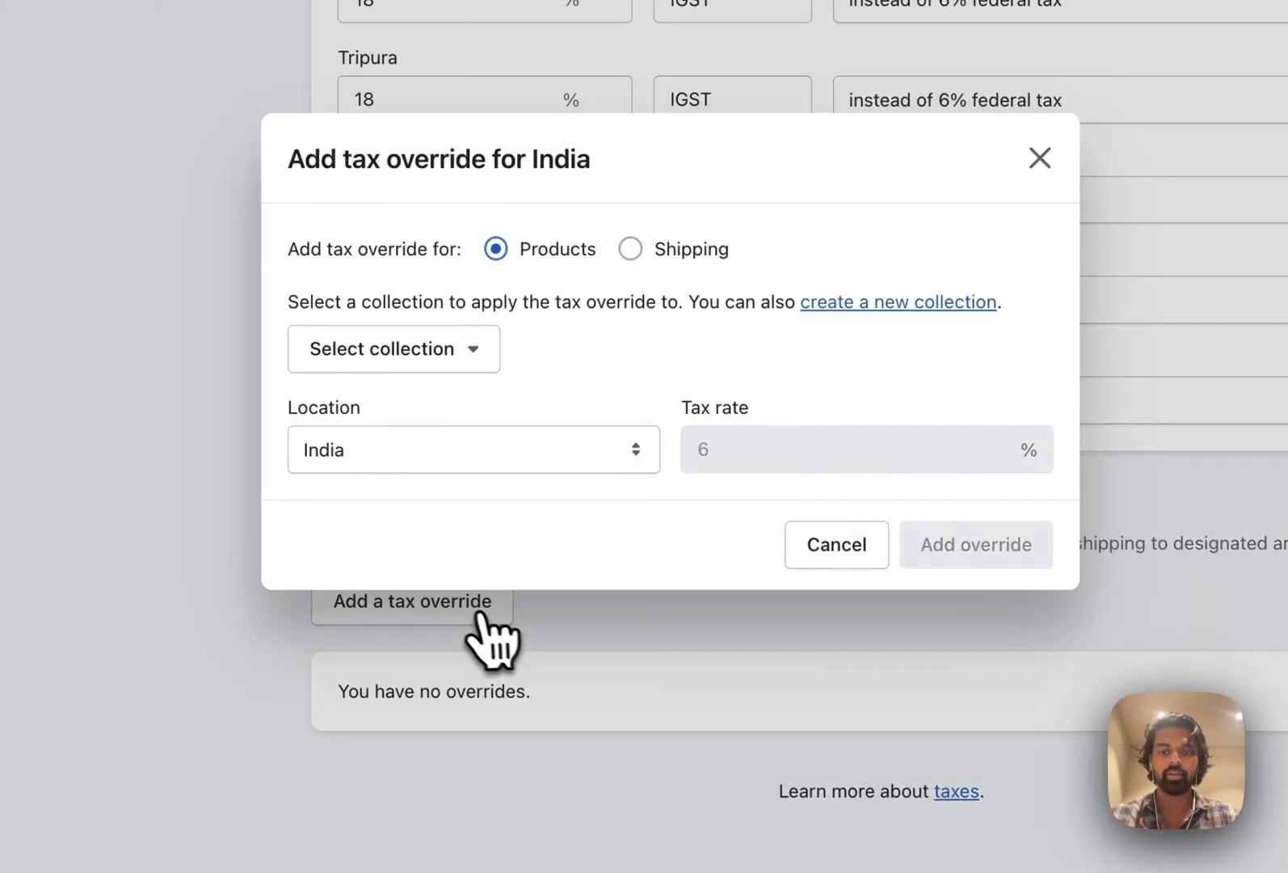
click(380, 356)
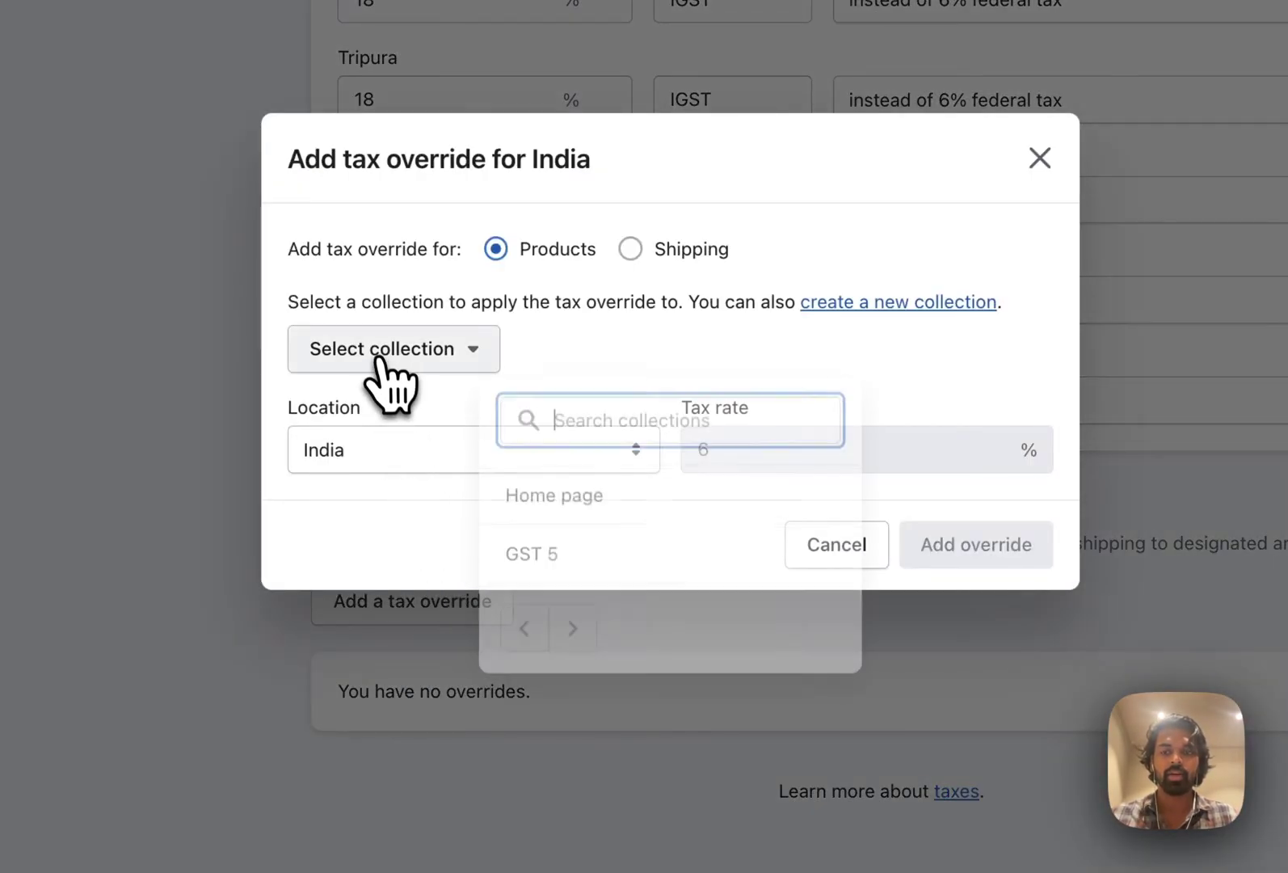
click(565, 557)
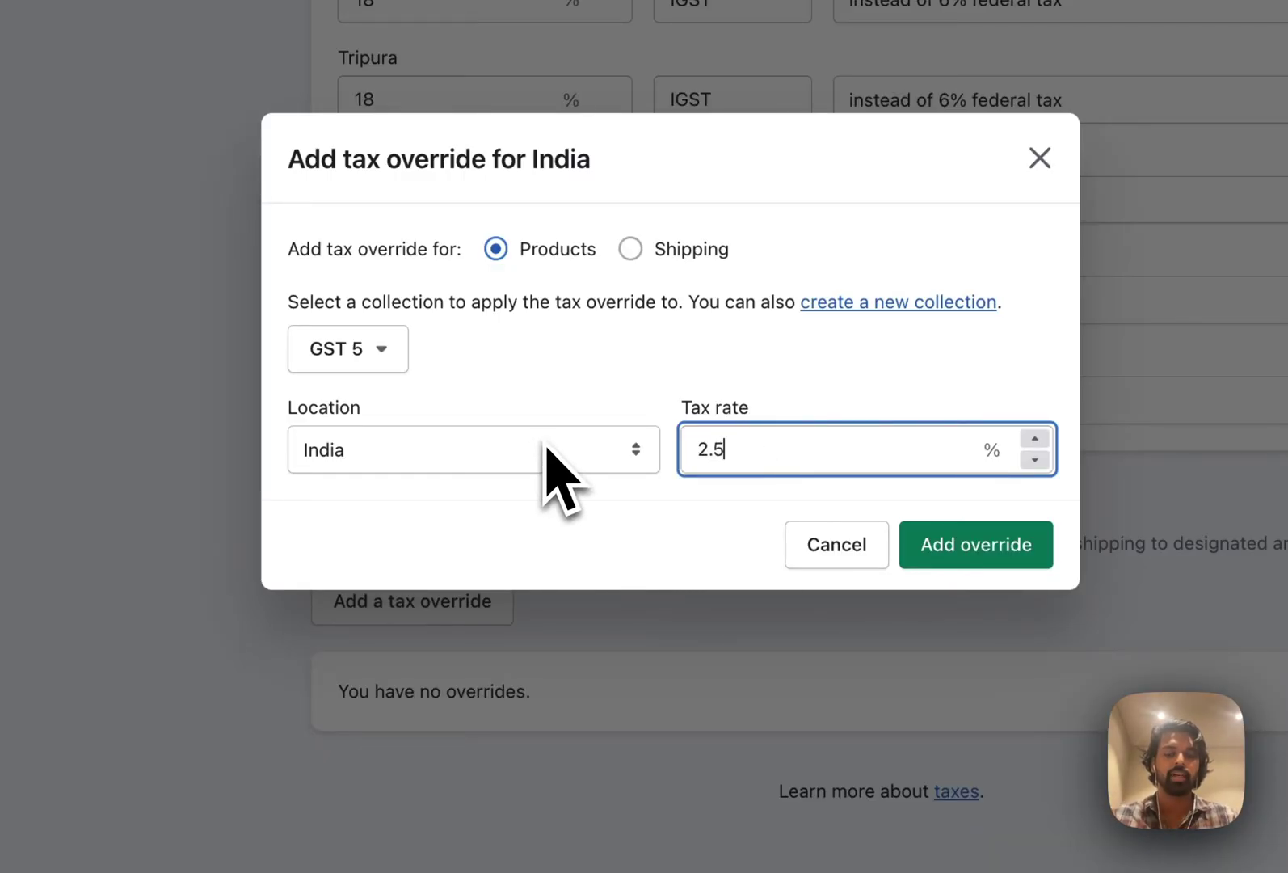
click(989, 543)
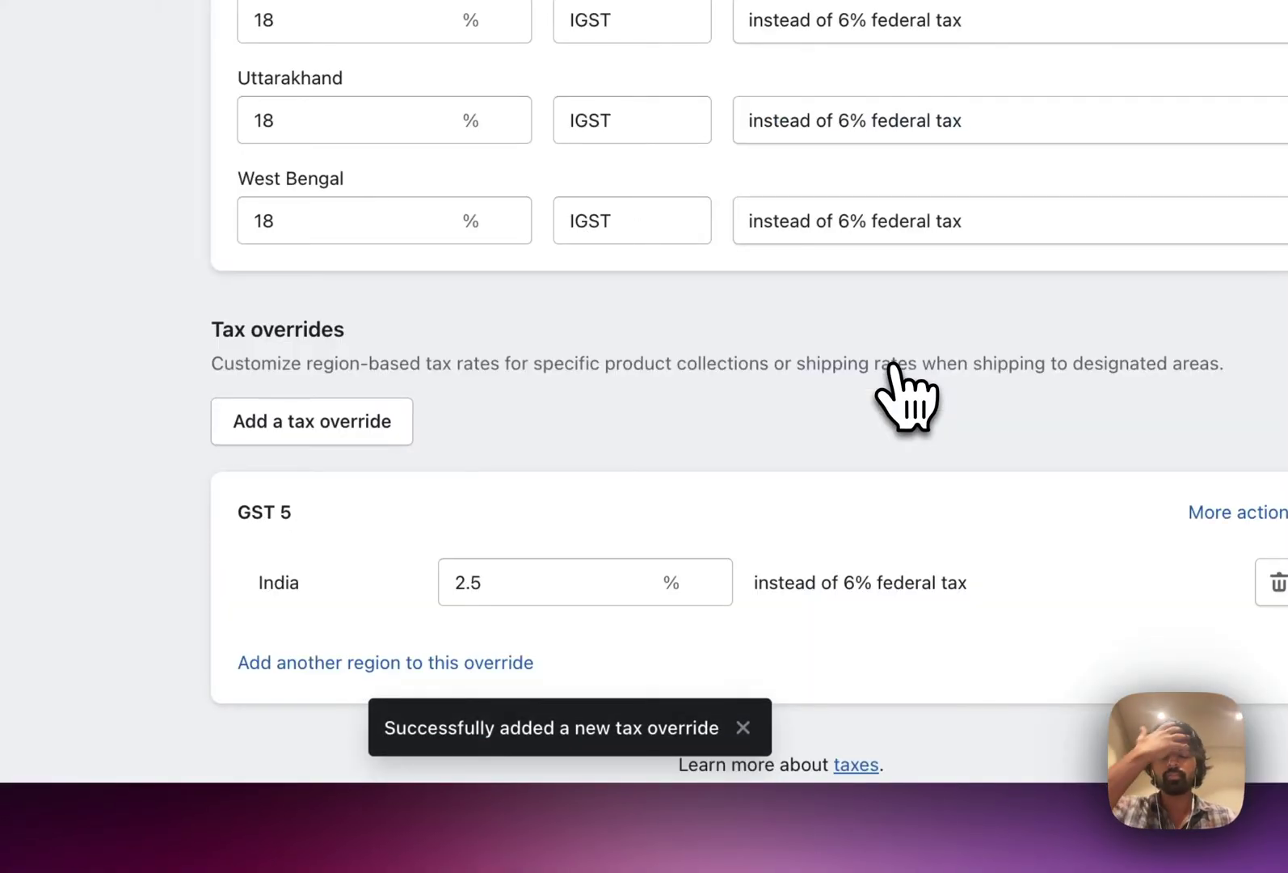
Add Andaman and Nicobar Islands and Arunachal Pradesh at 5% to the GST 5 override
scroll(733, 339, down, 3)
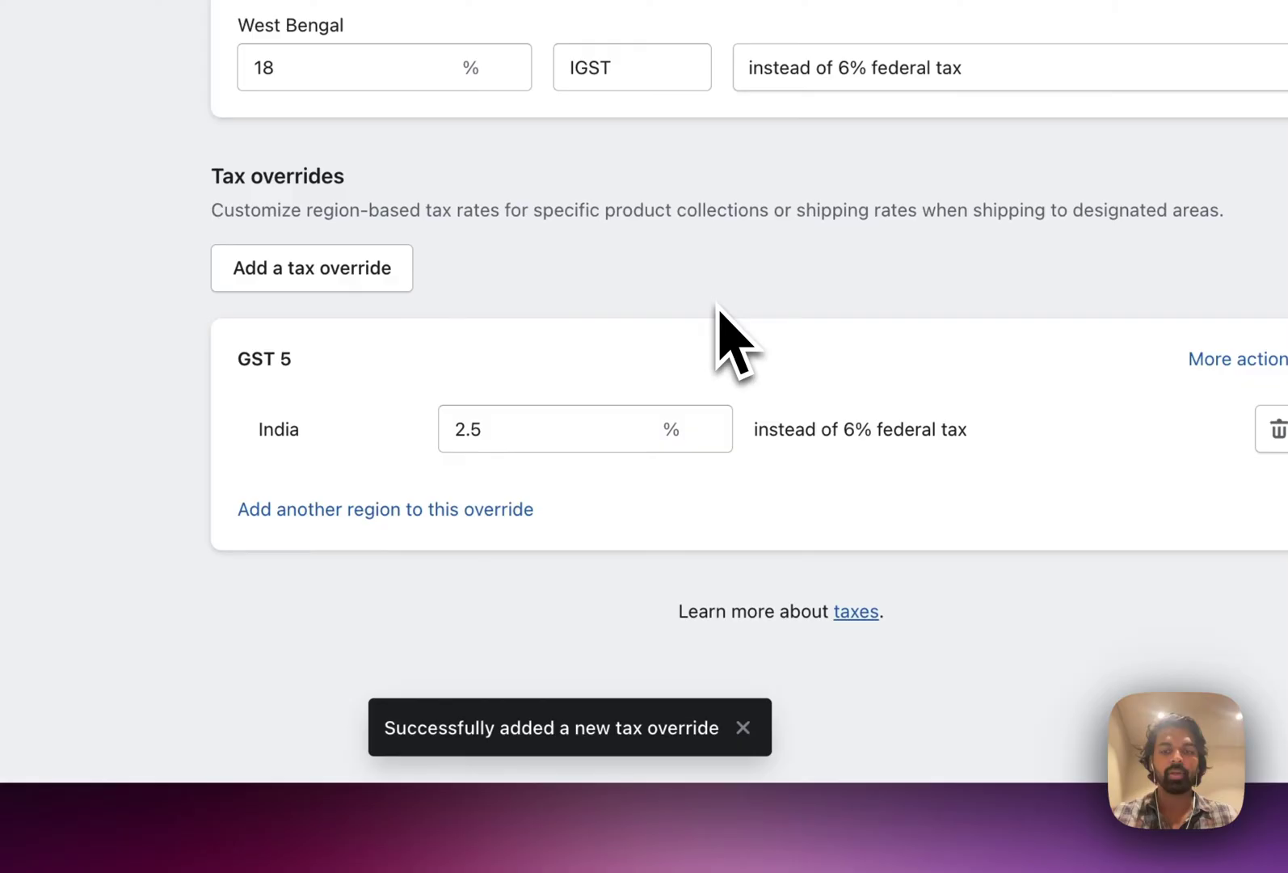
click(307, 525)
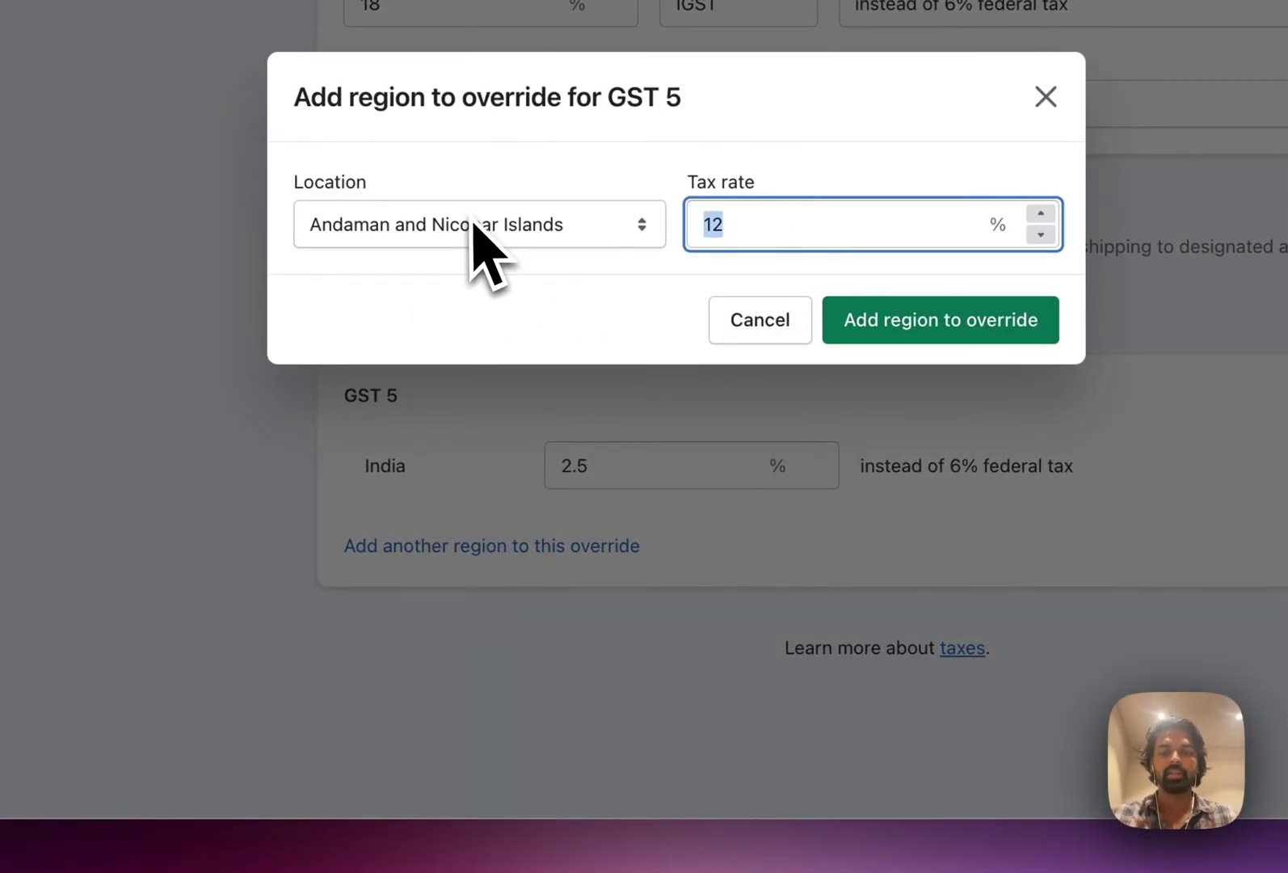
click(905, 331)
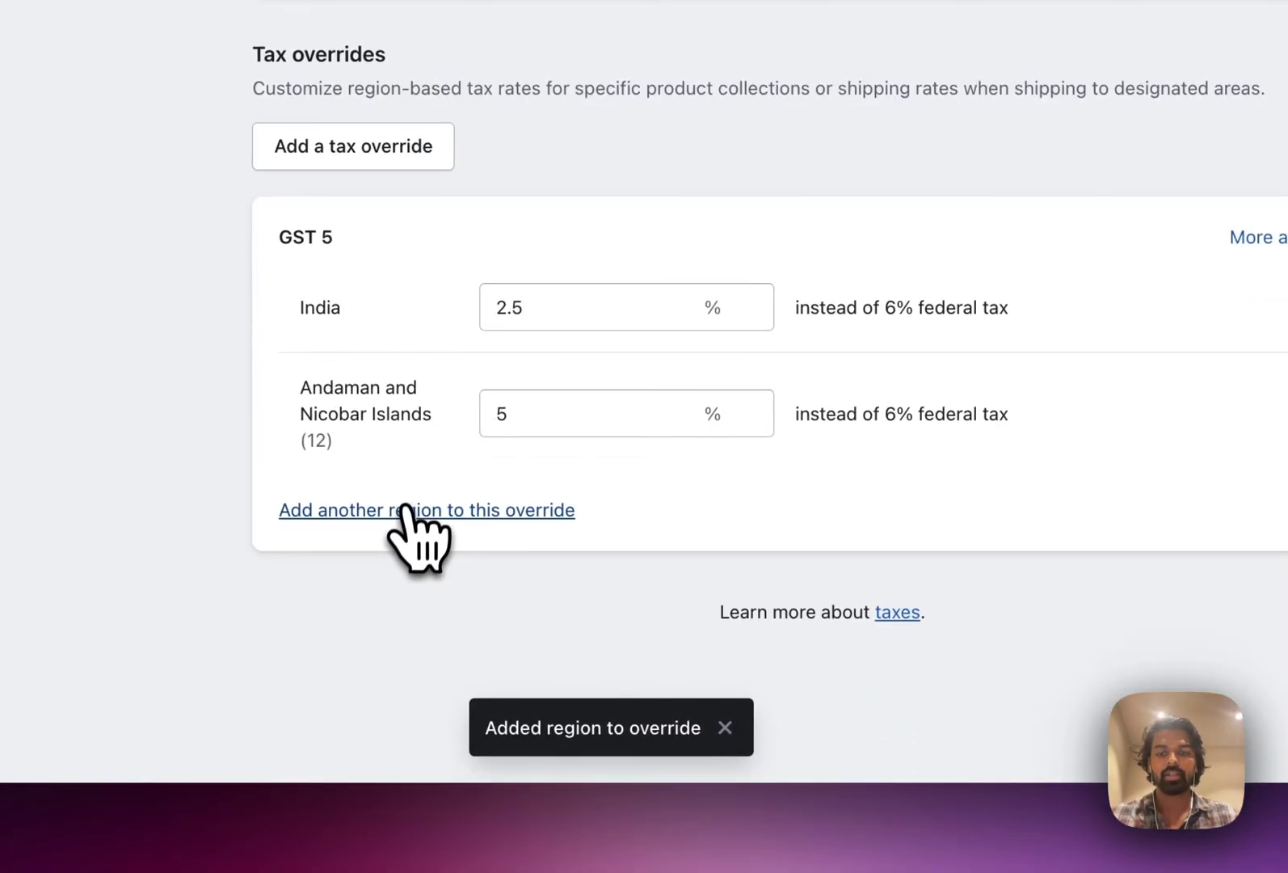
click(408, 509)
click(453, 269)
click(459, 298)
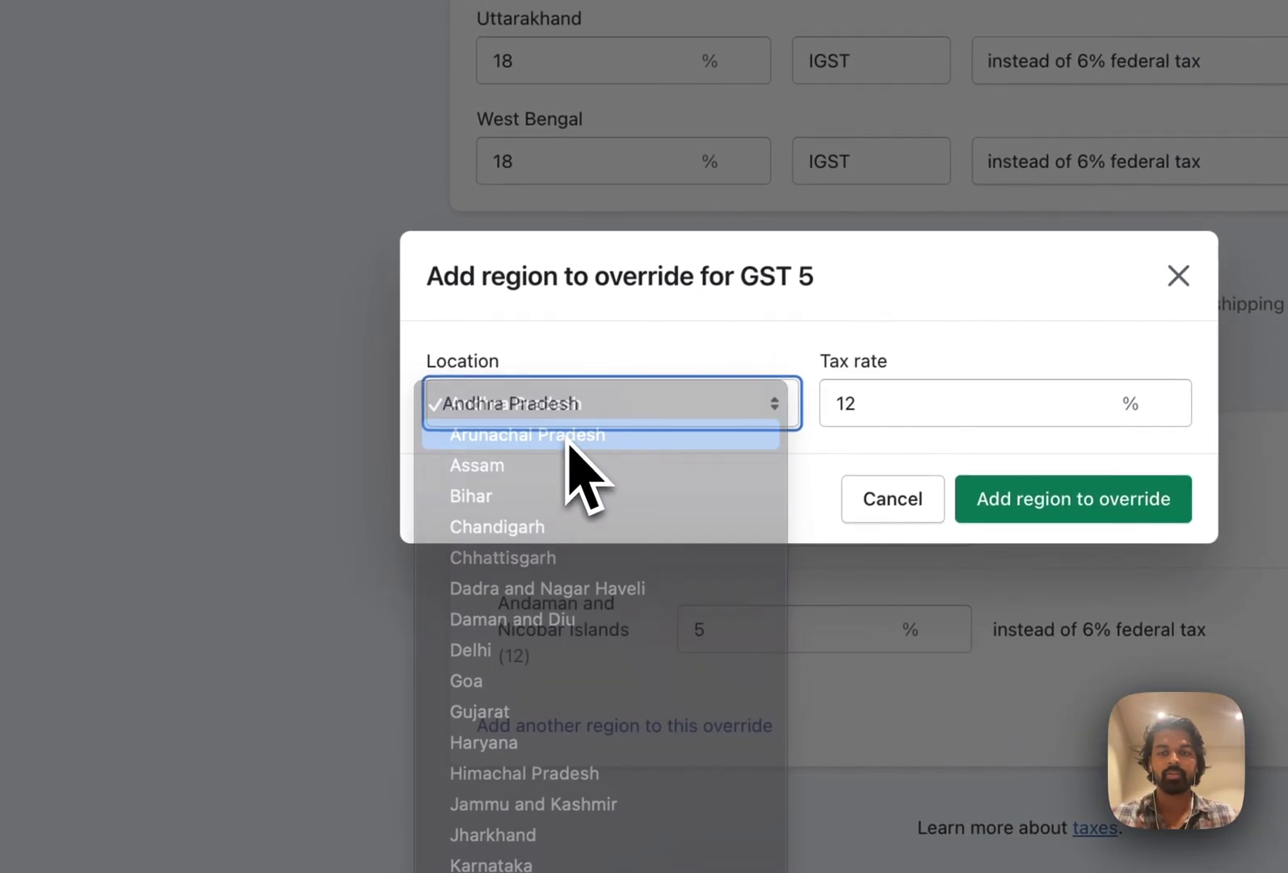
key(Tab)
text(5)
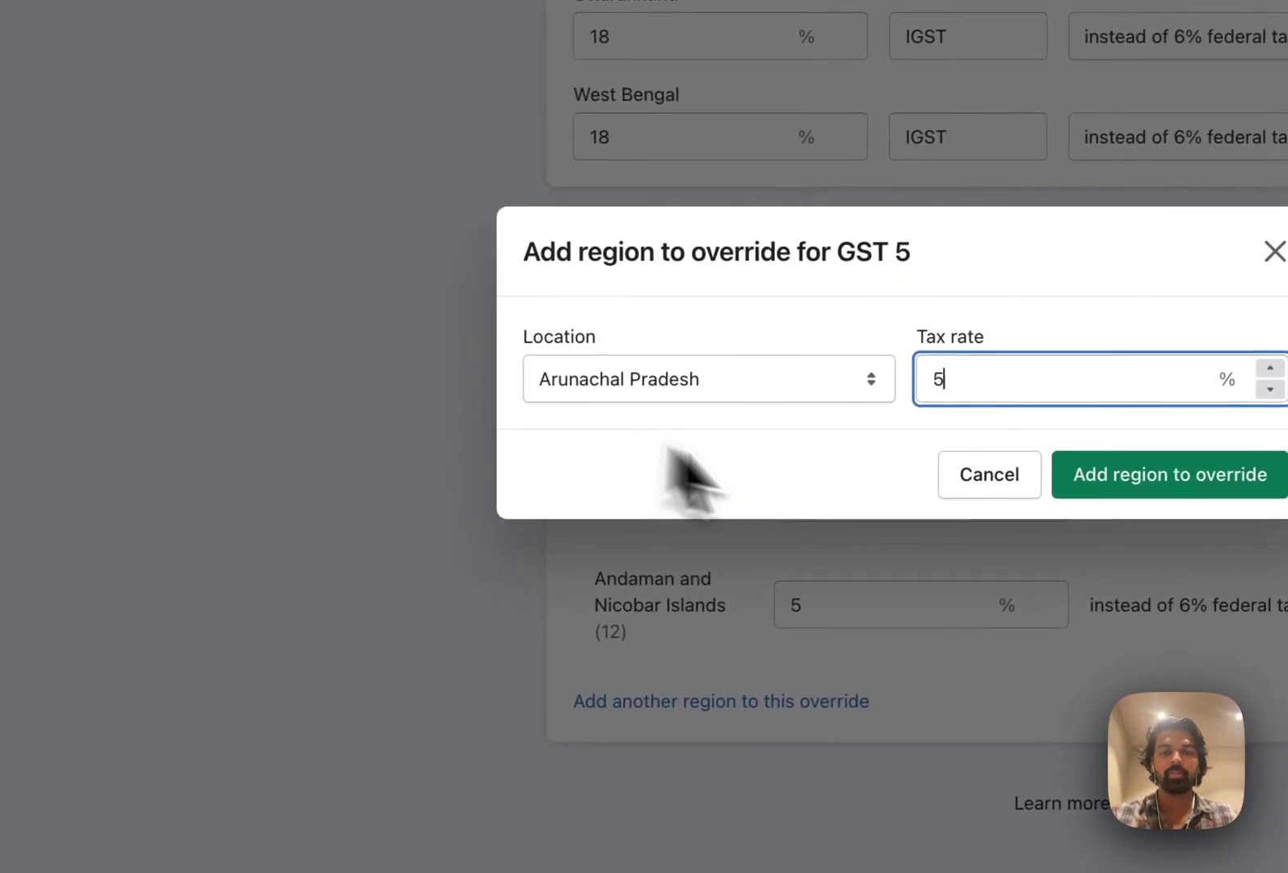
click(1035, 513)
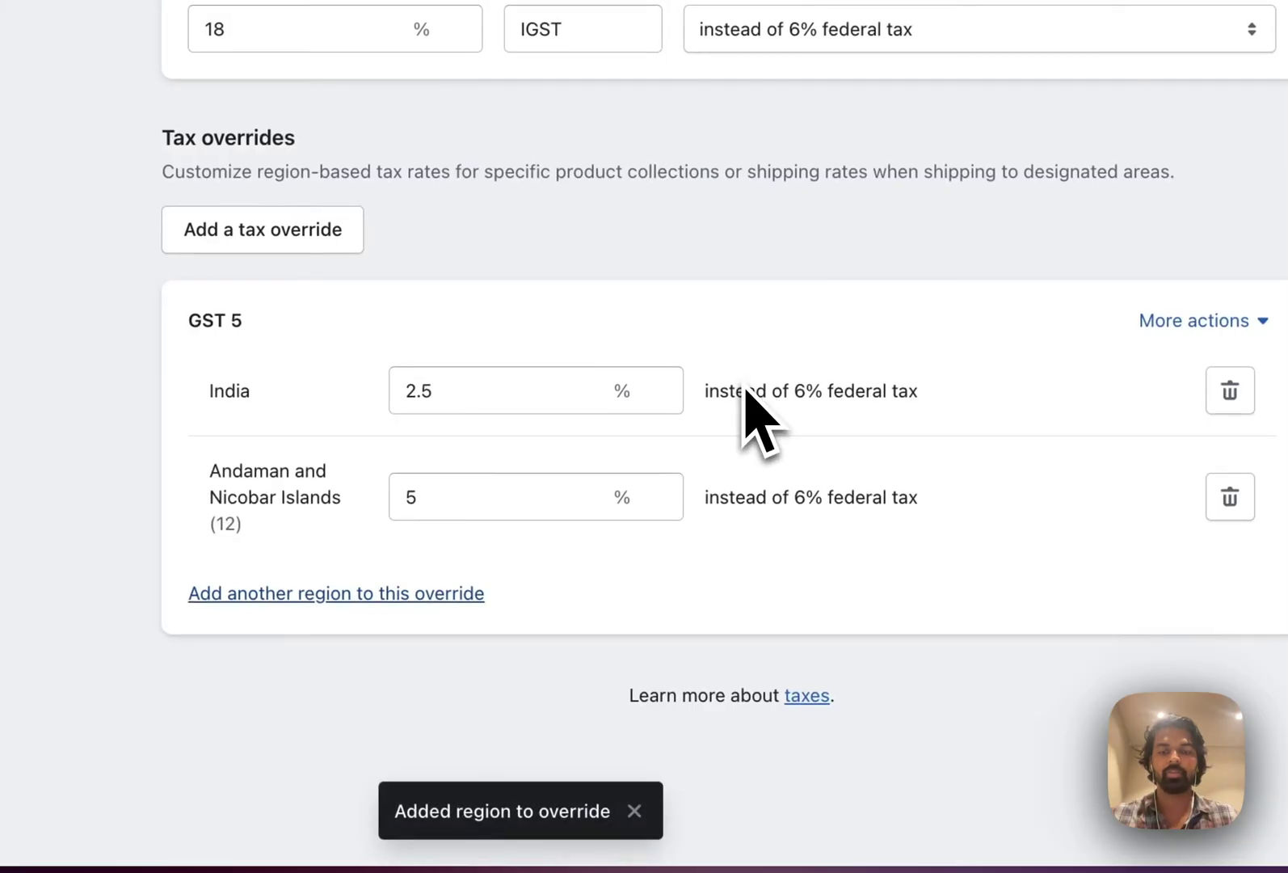
Add Bihar at 5% to the GST 5 override
scroll(449, 693, down, 3)
click(392, 598)
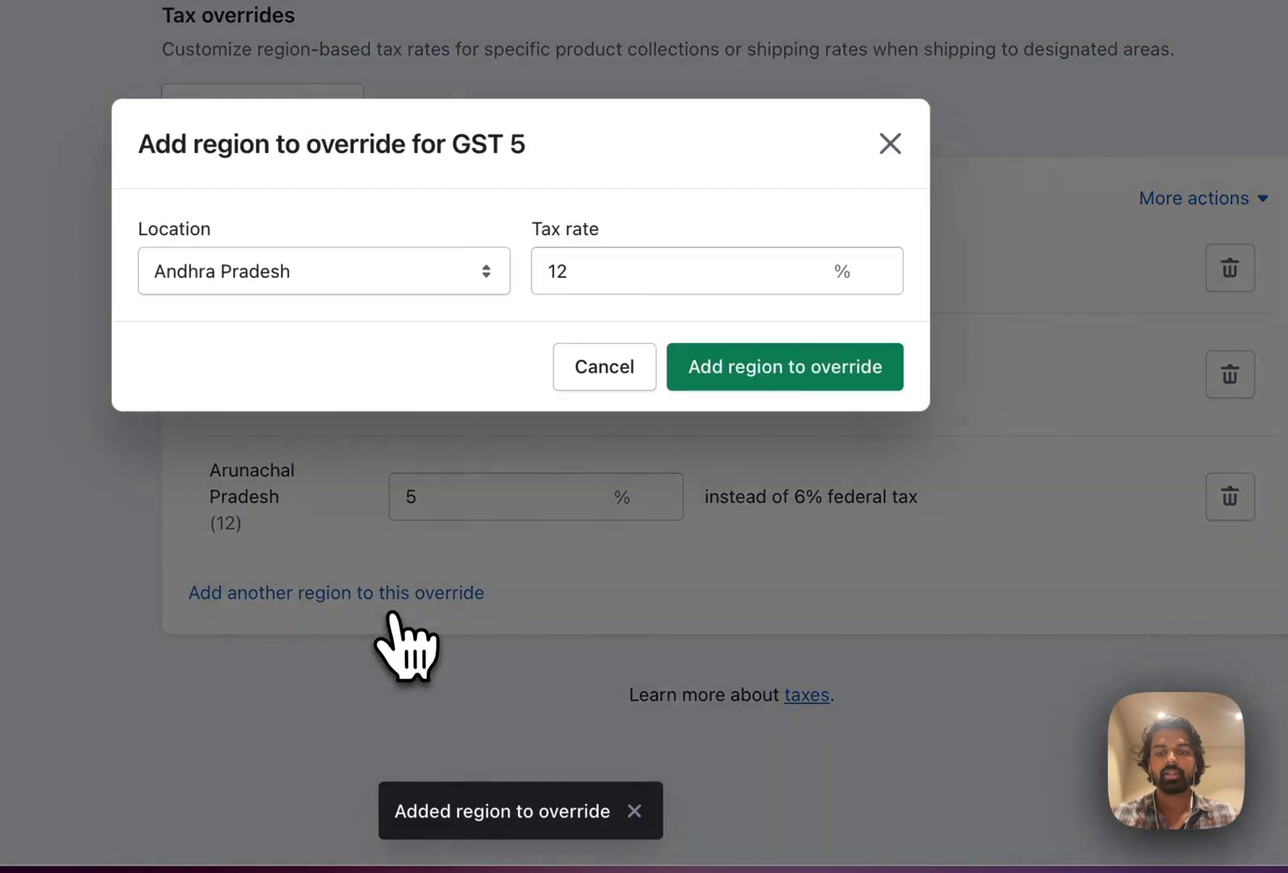
click(414, 277)
click(380, 330)
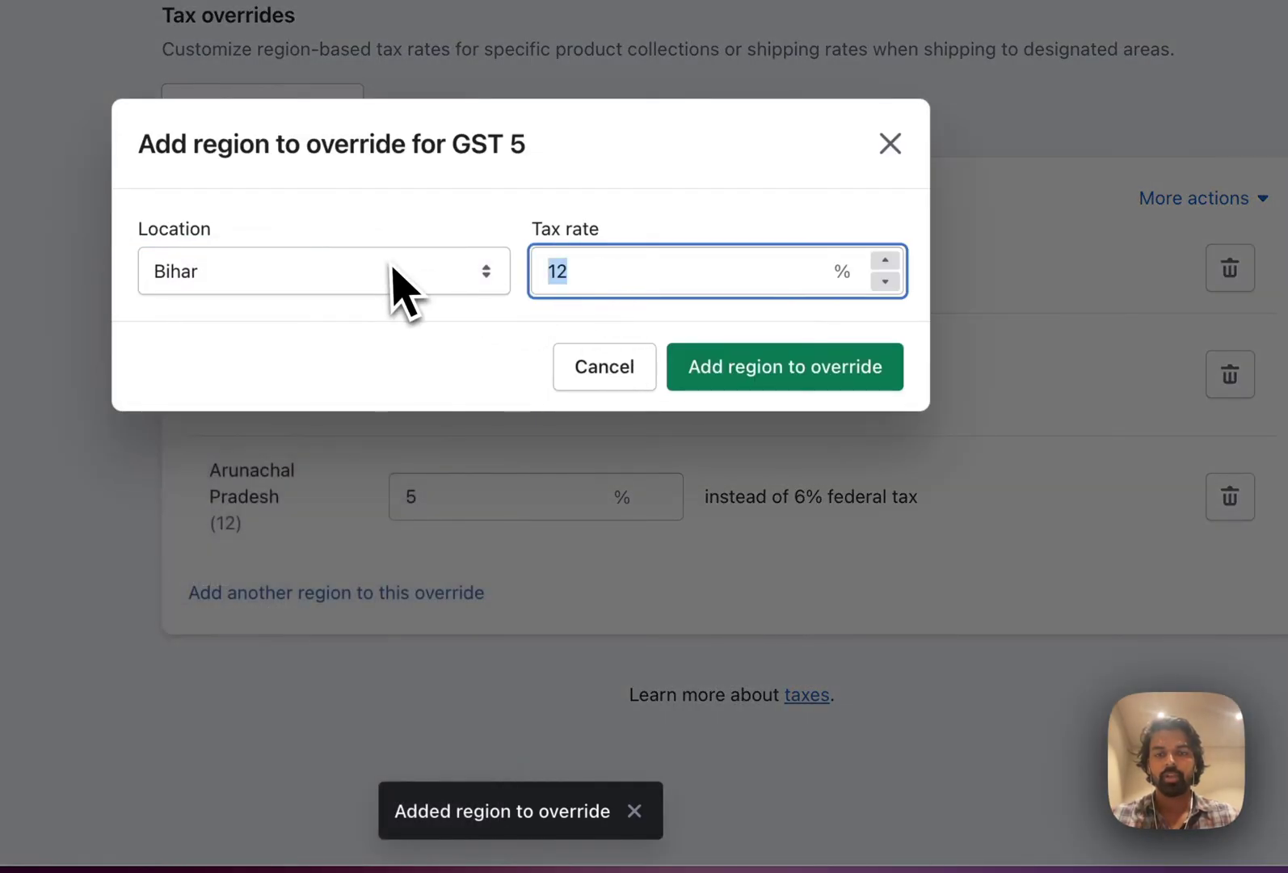
click(816, 370)
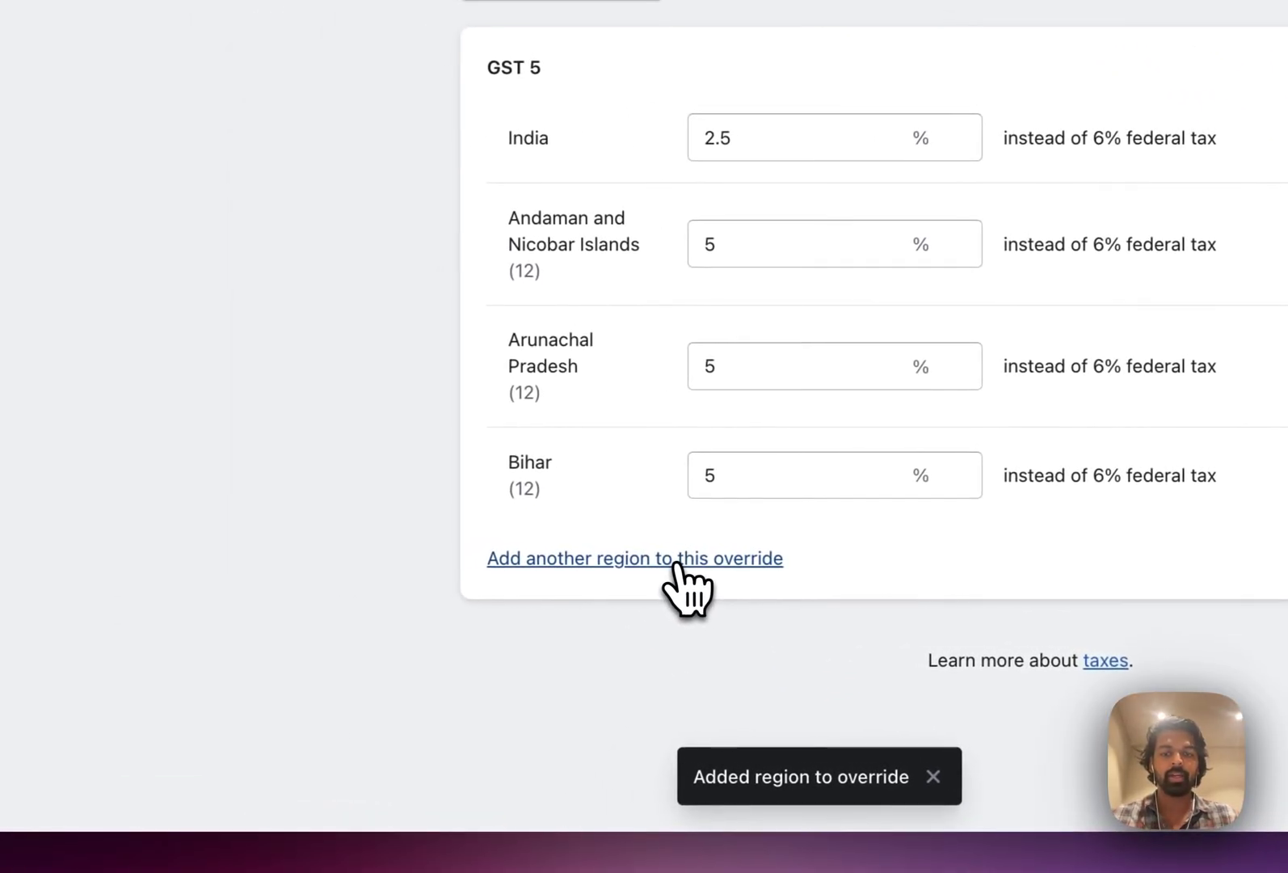
Add Kerala at 2.5% to the GST 5 override, noting it is added to the 6% federal tax
click(677, 564)
click(581, 219)
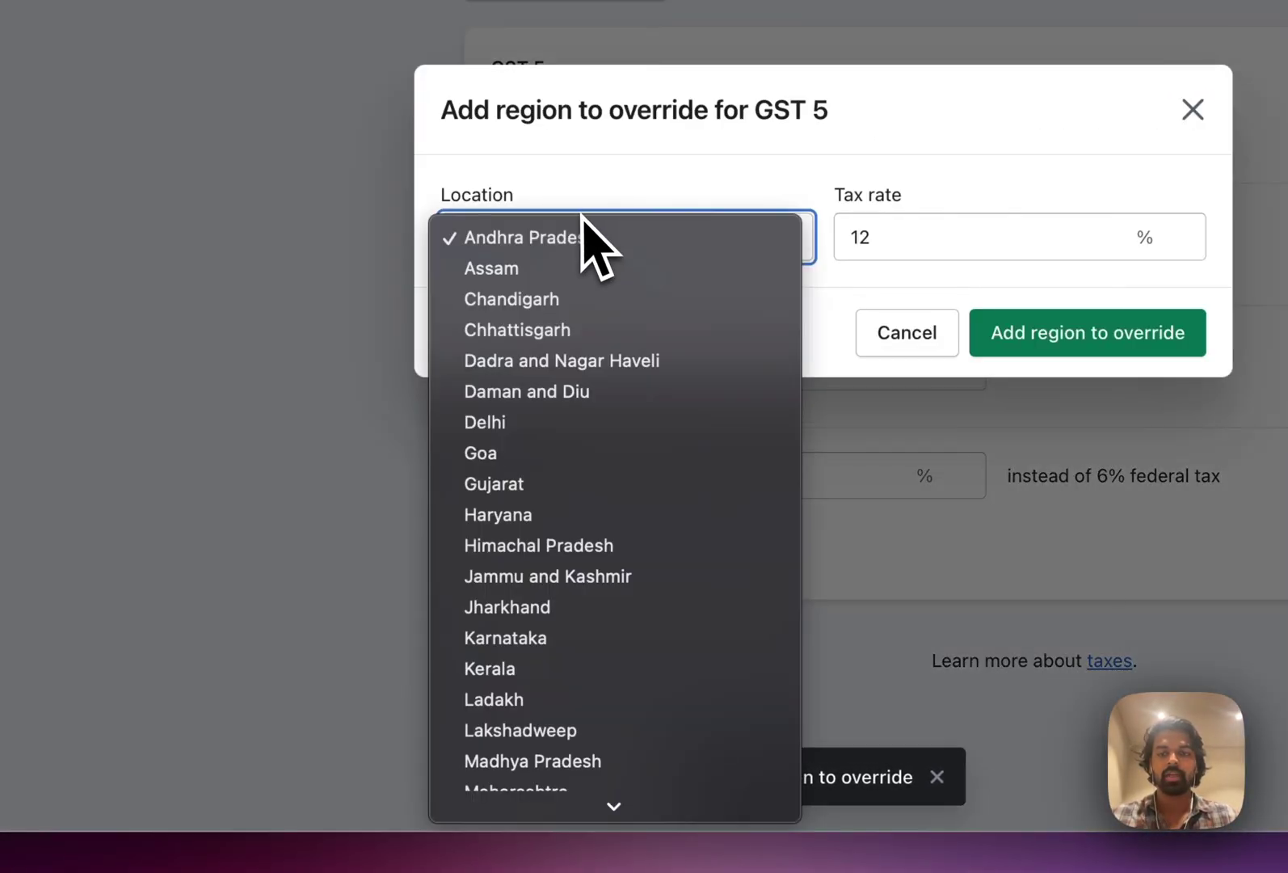
text(ke)
key(Return)
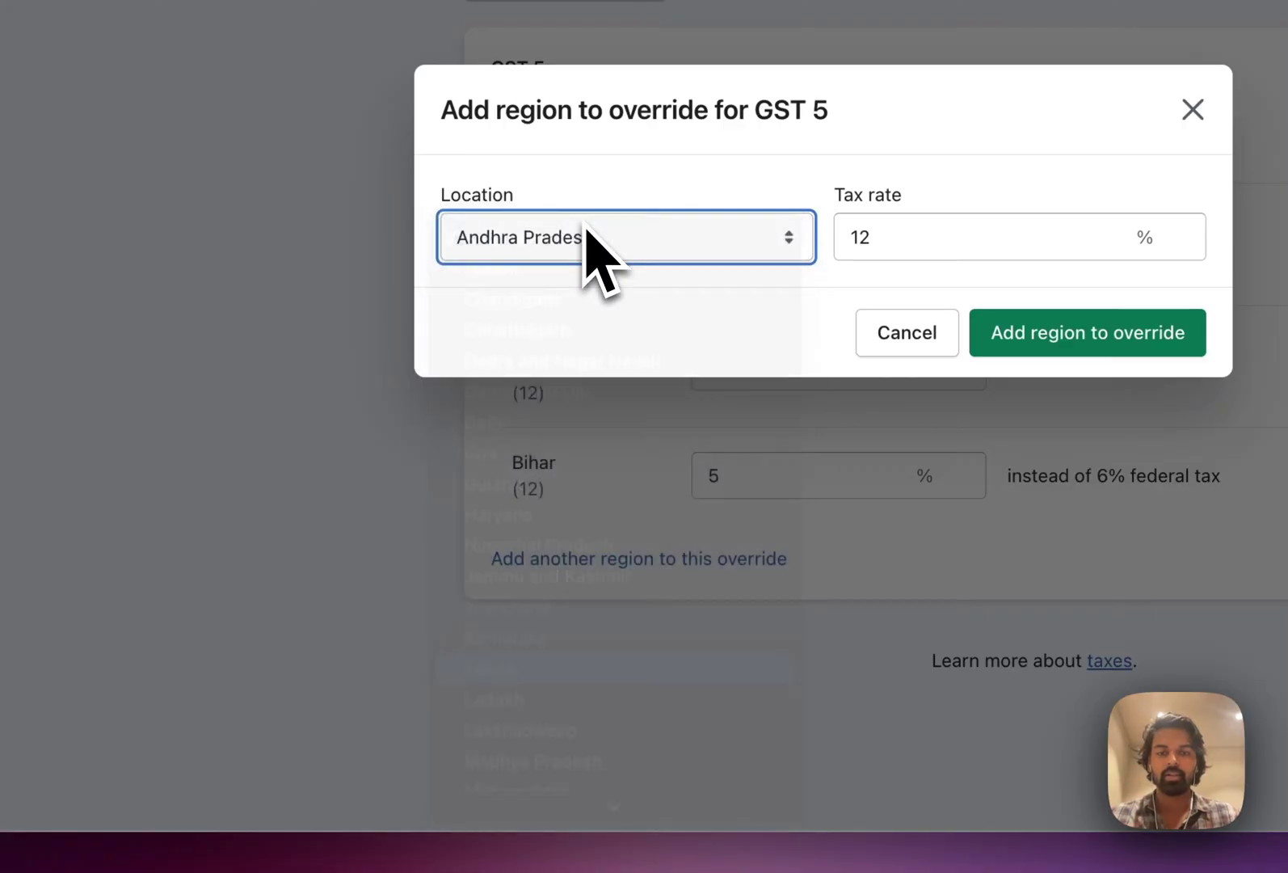
key(Tab)
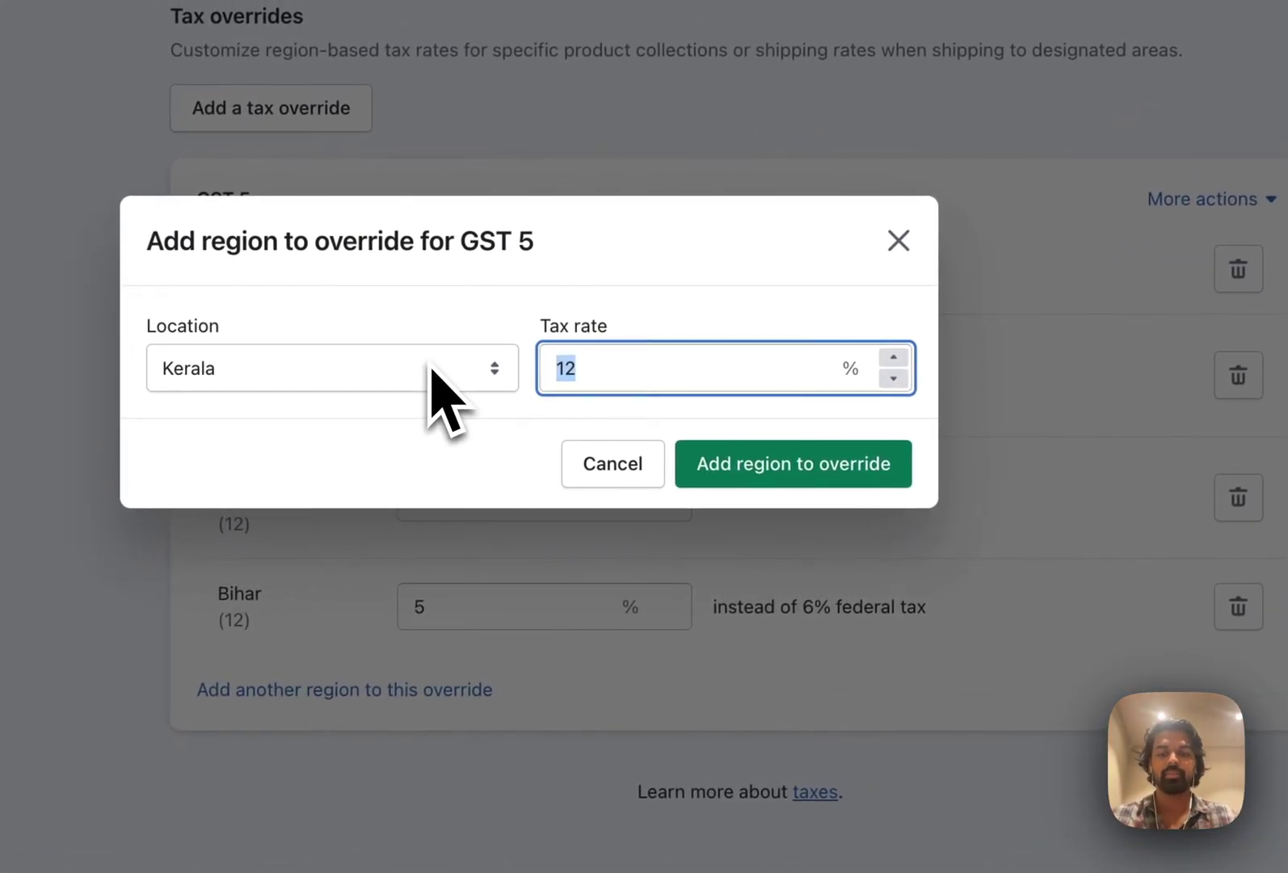
text(25)
key(BackSpace)
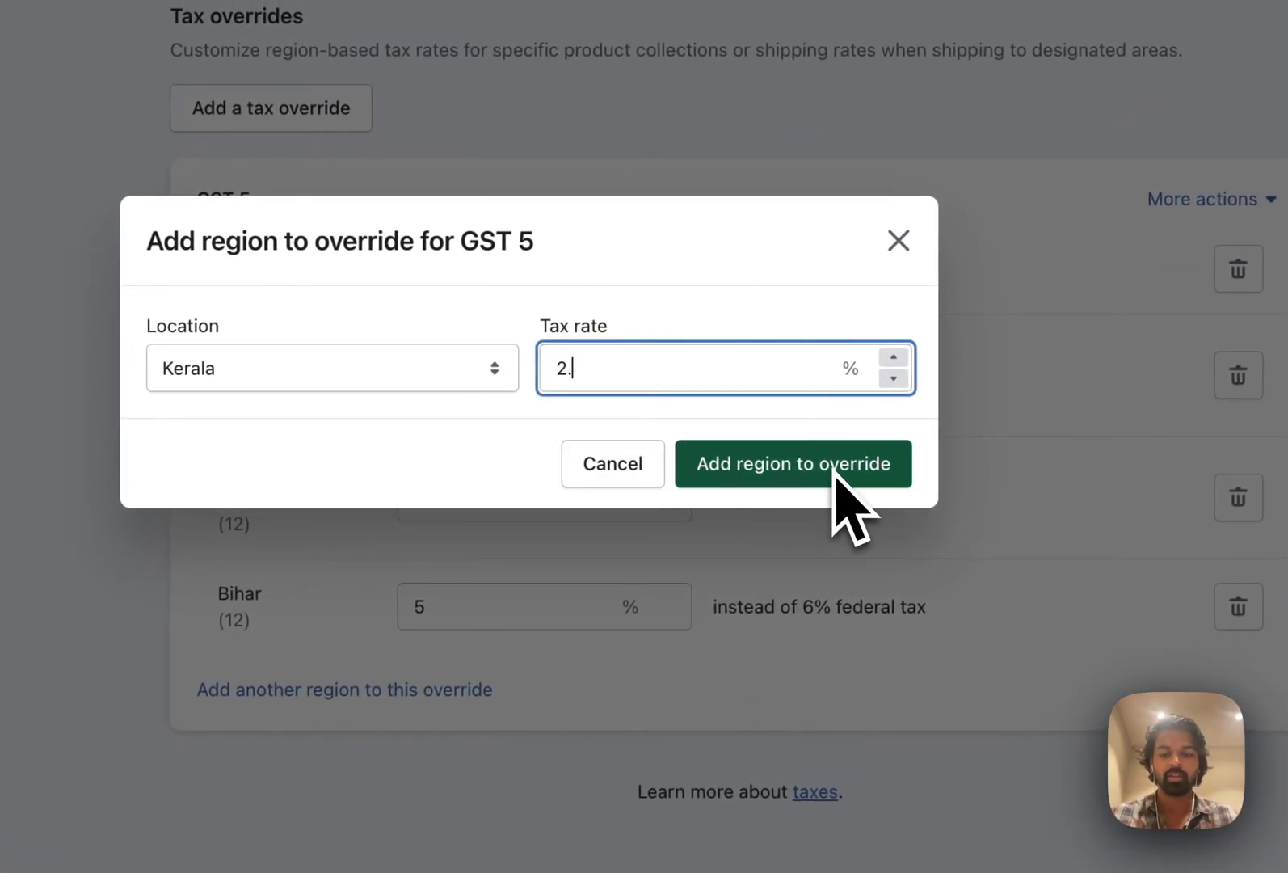
text(.5)
click(865, 473)
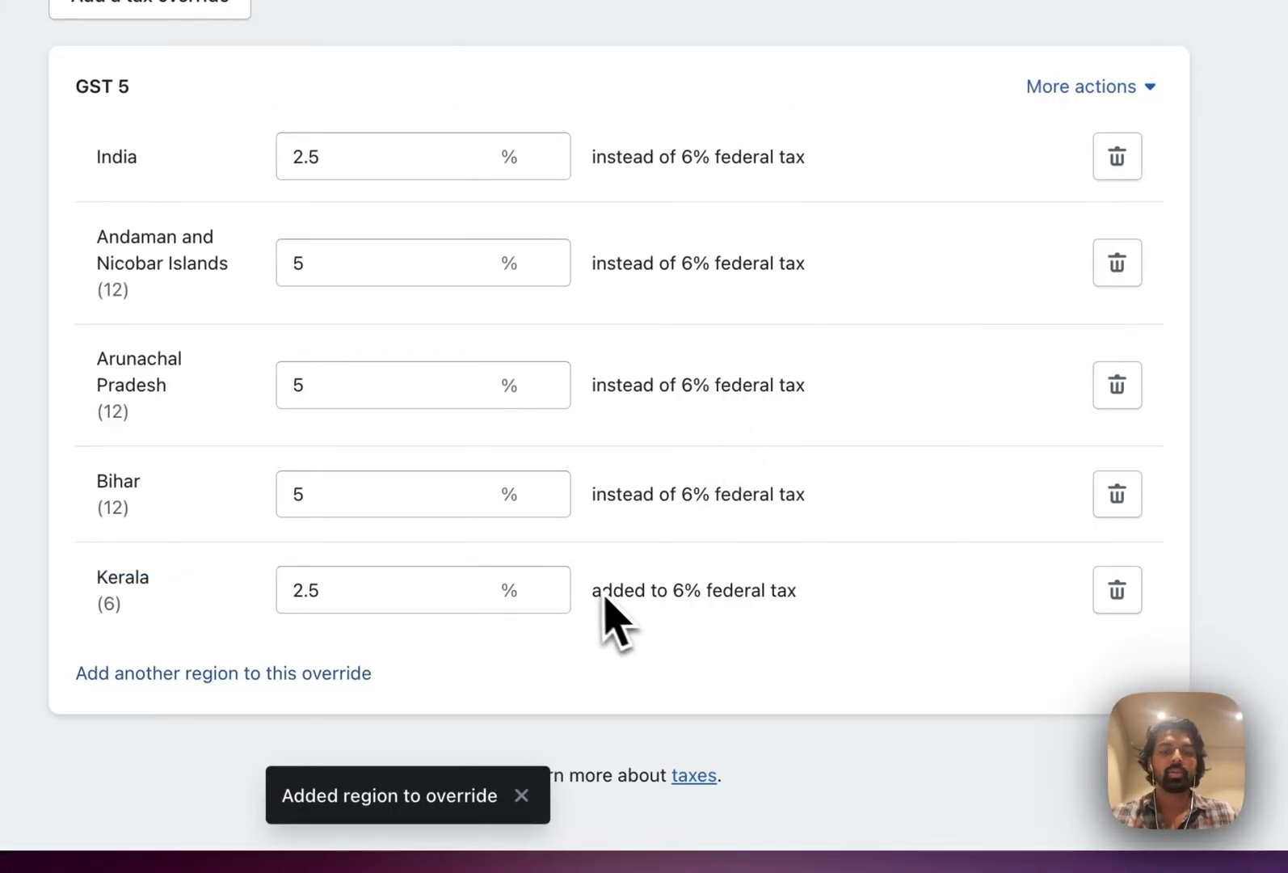
drag(596, 593, 831, 597)
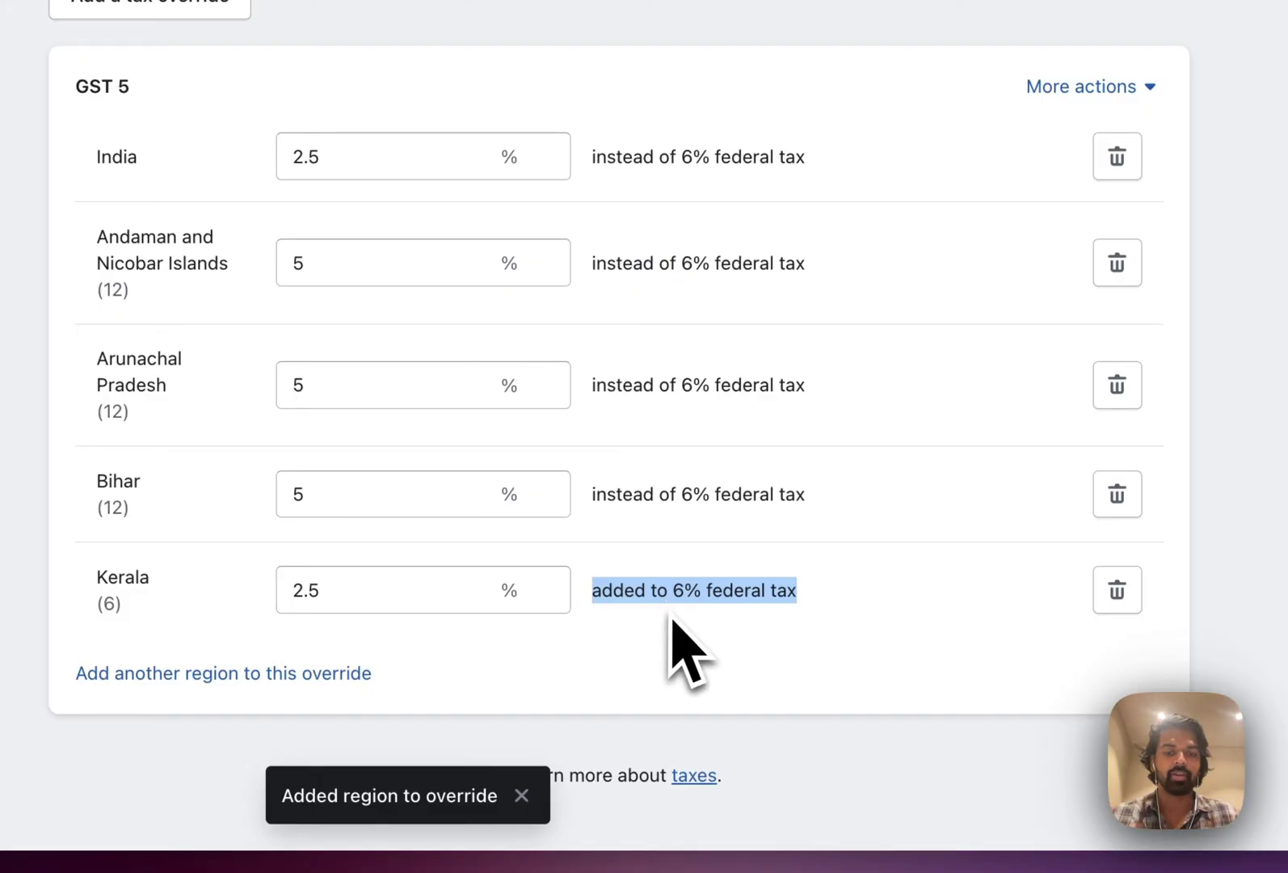
click(677, 590)
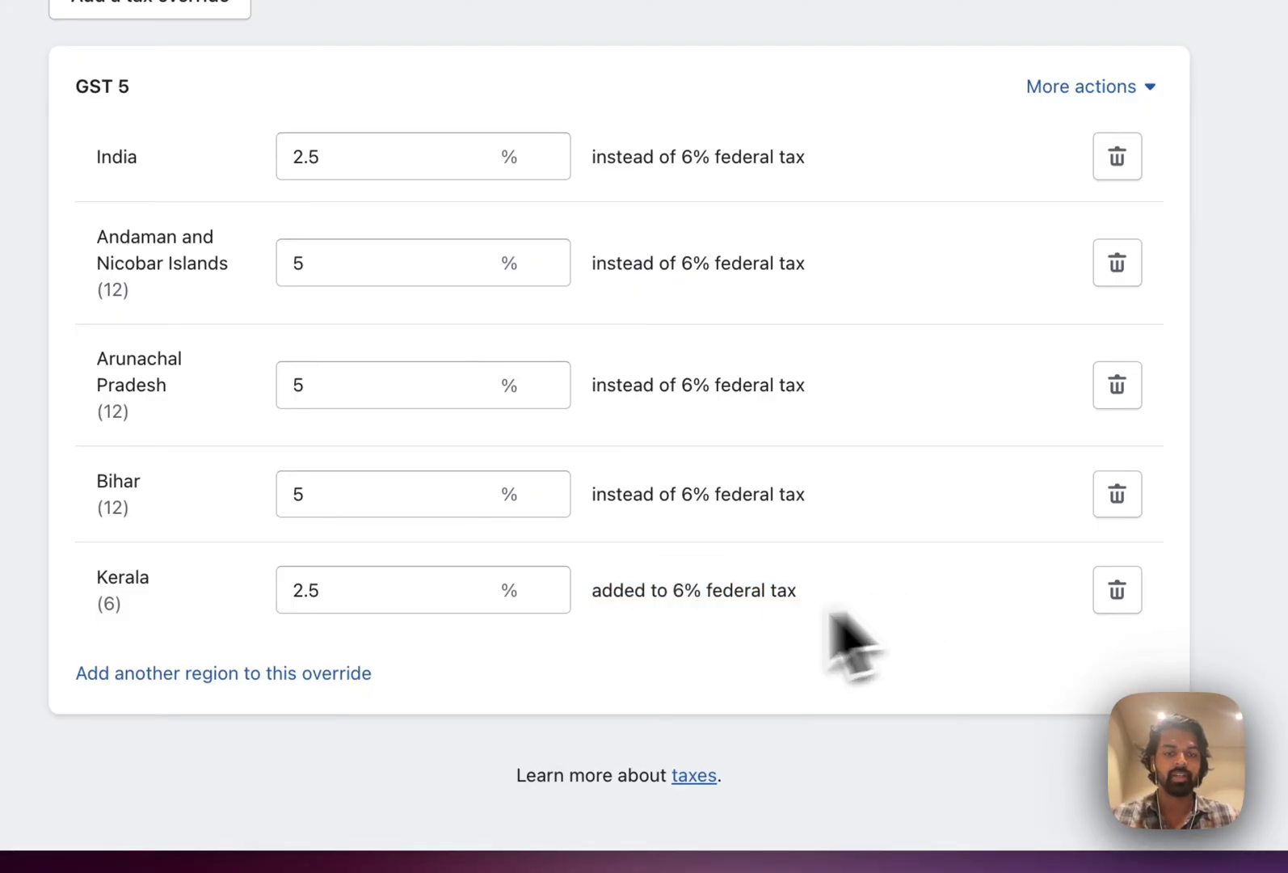
Review India's regional tax rates, showing Kerala's 6% SGST is added to the federal tax
drag(649, 593, 586, 595)
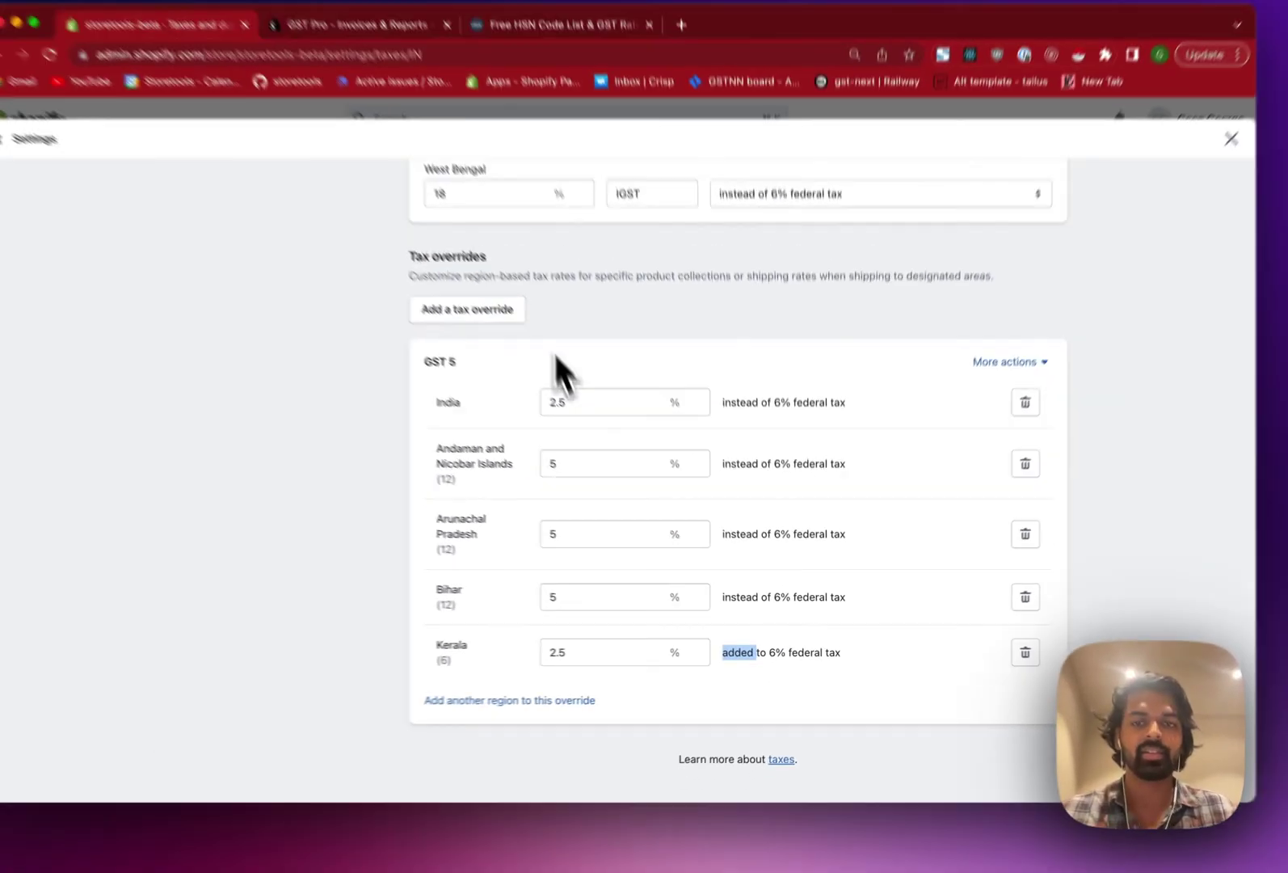
scroll(590, 444, up, 20)
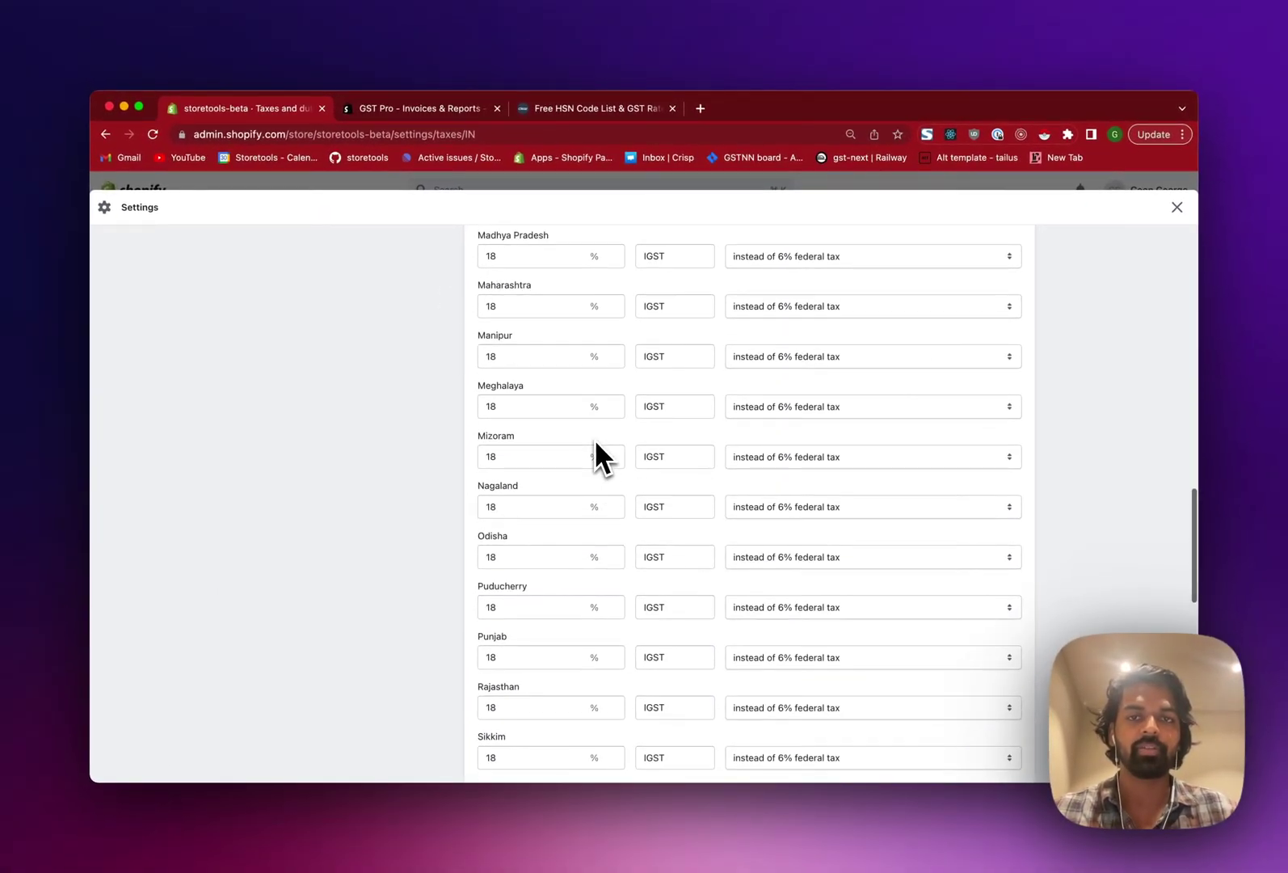
scroll(594, 440, down, 8)
scroll(598, 456, up, 8)
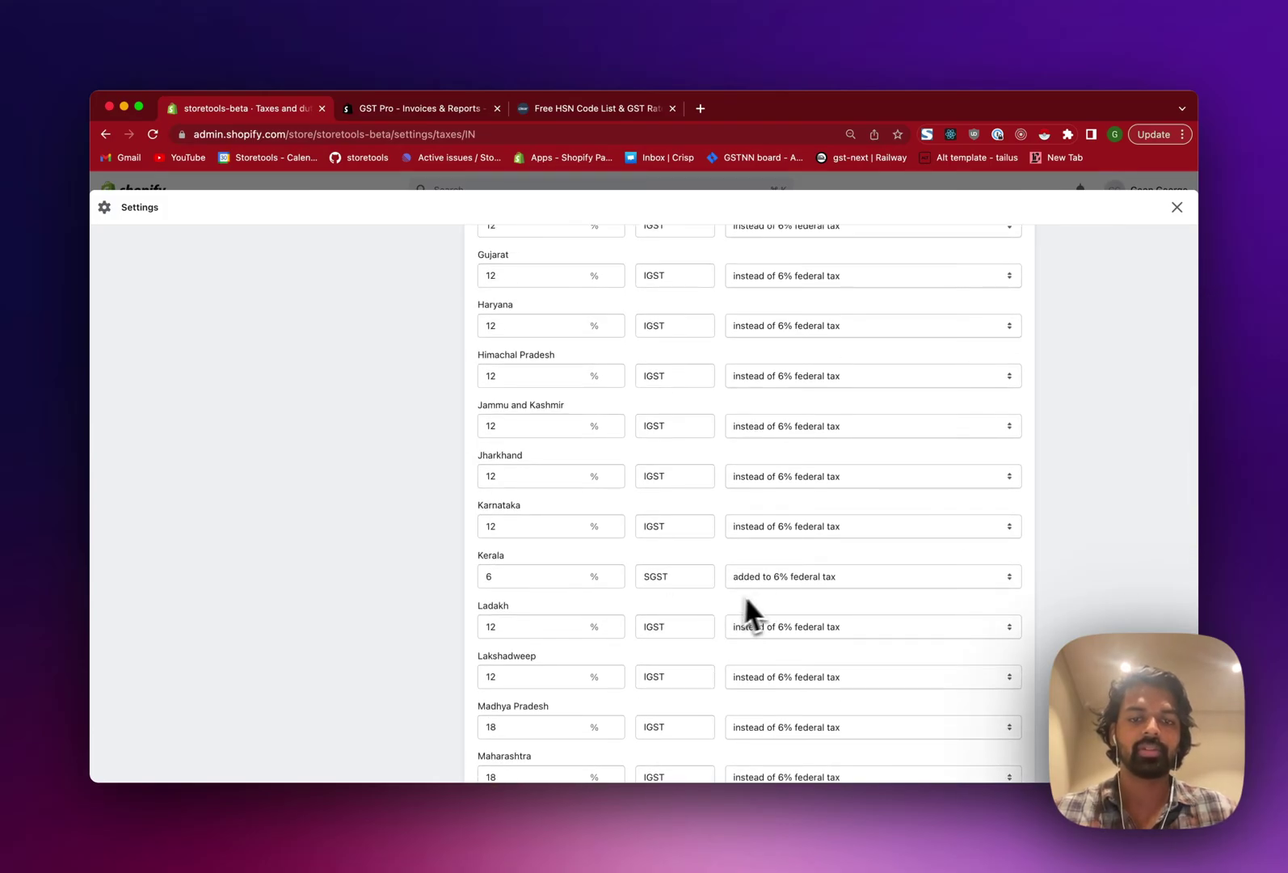
scroll(526, 575, up, 10)
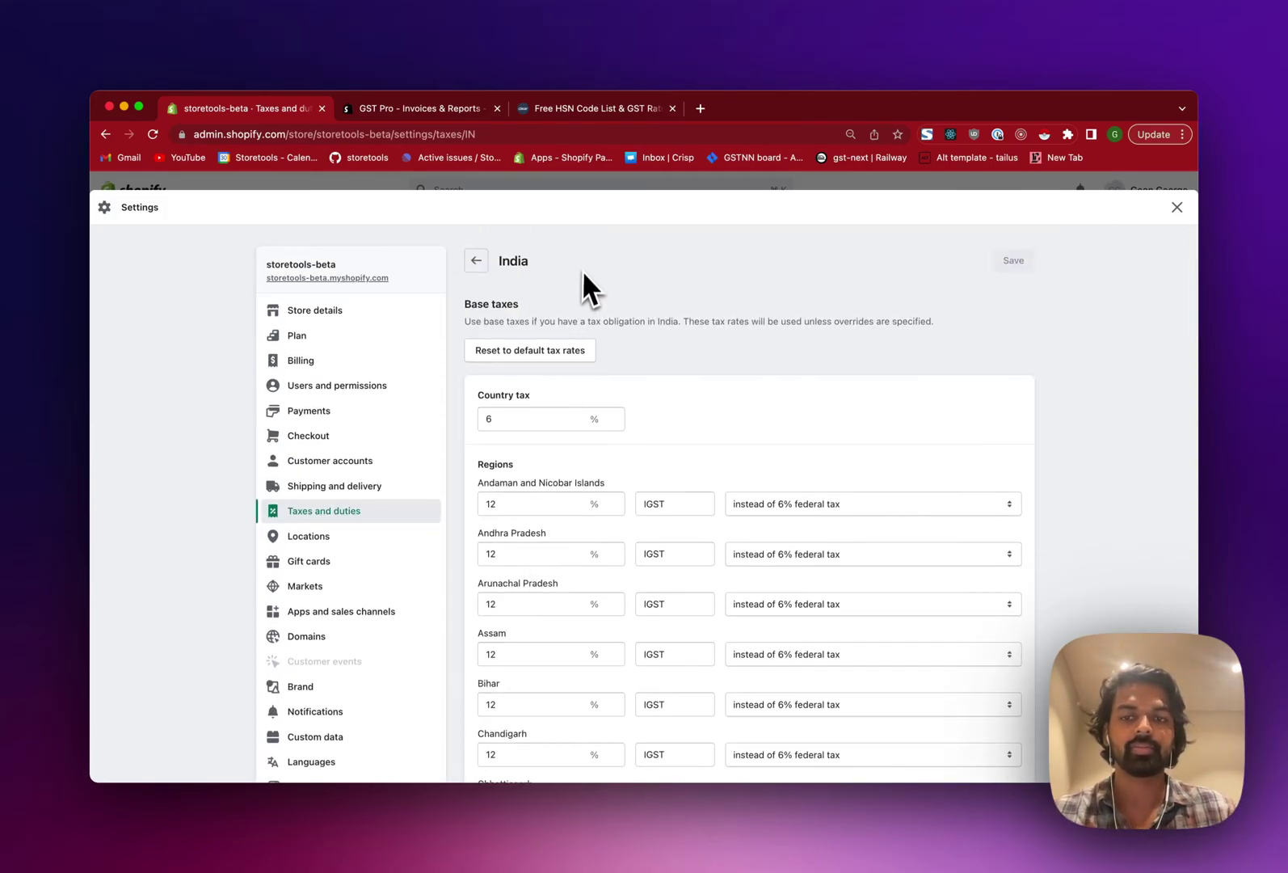
scroll(570, 477, down, 20)
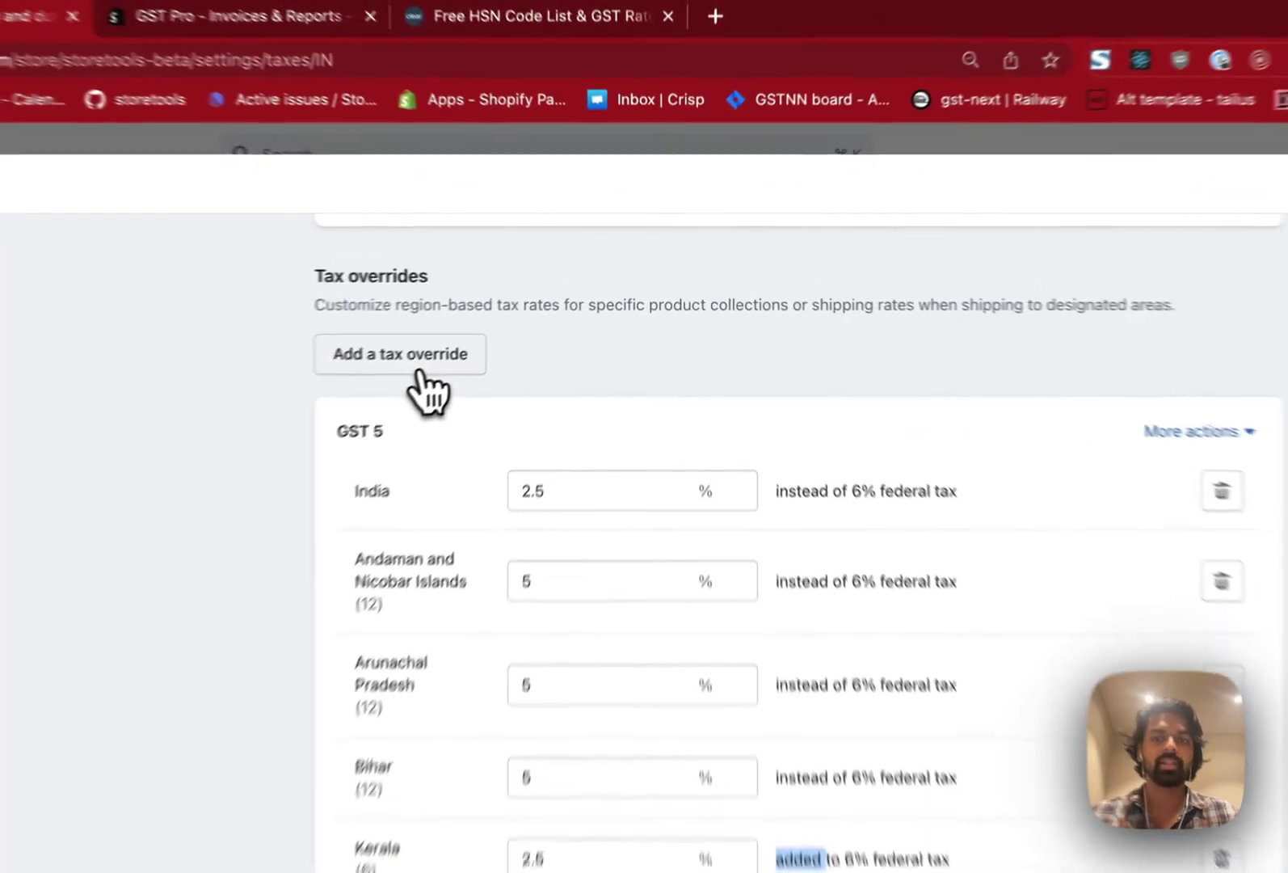
Create a tax override for the Home page collection at 9%
click(521, 308)
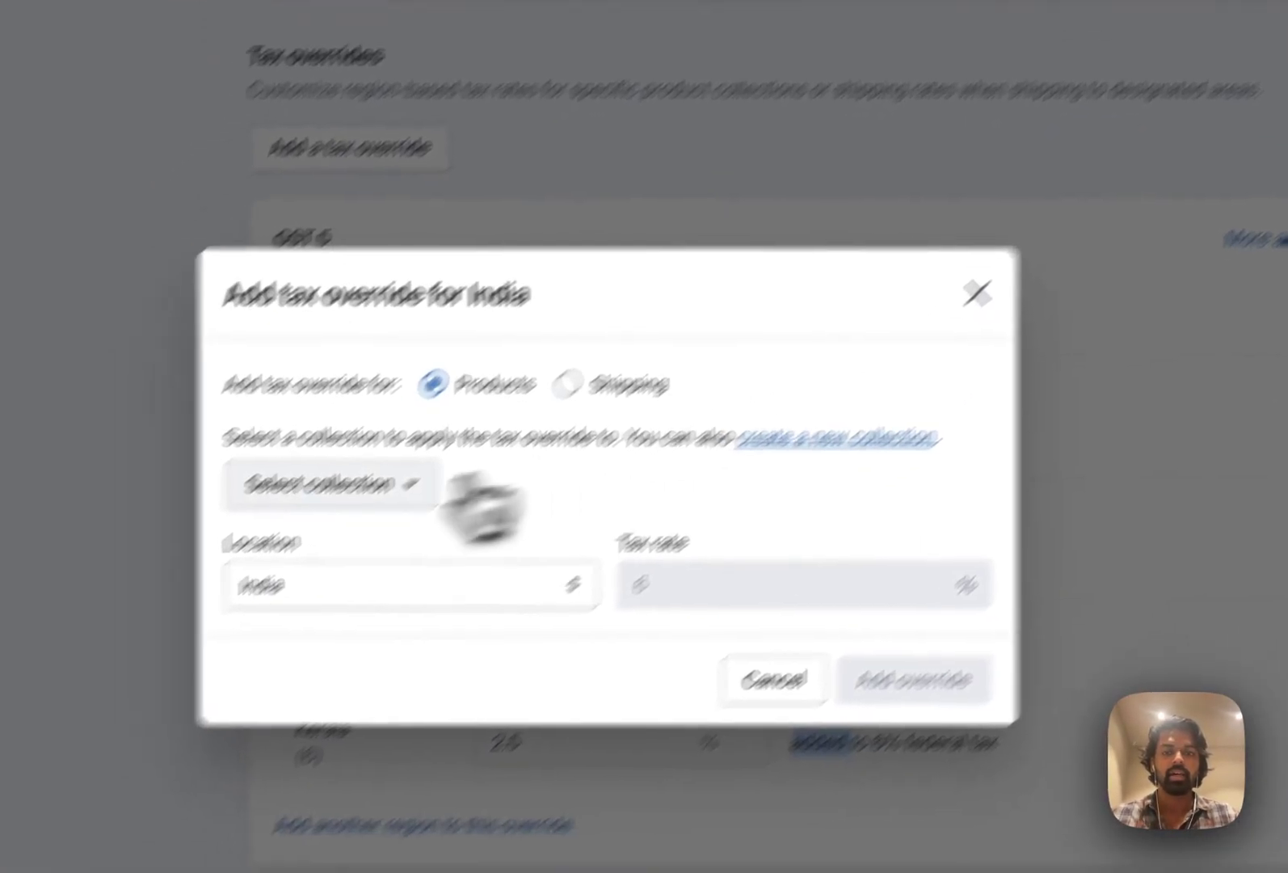
click(287, 628)
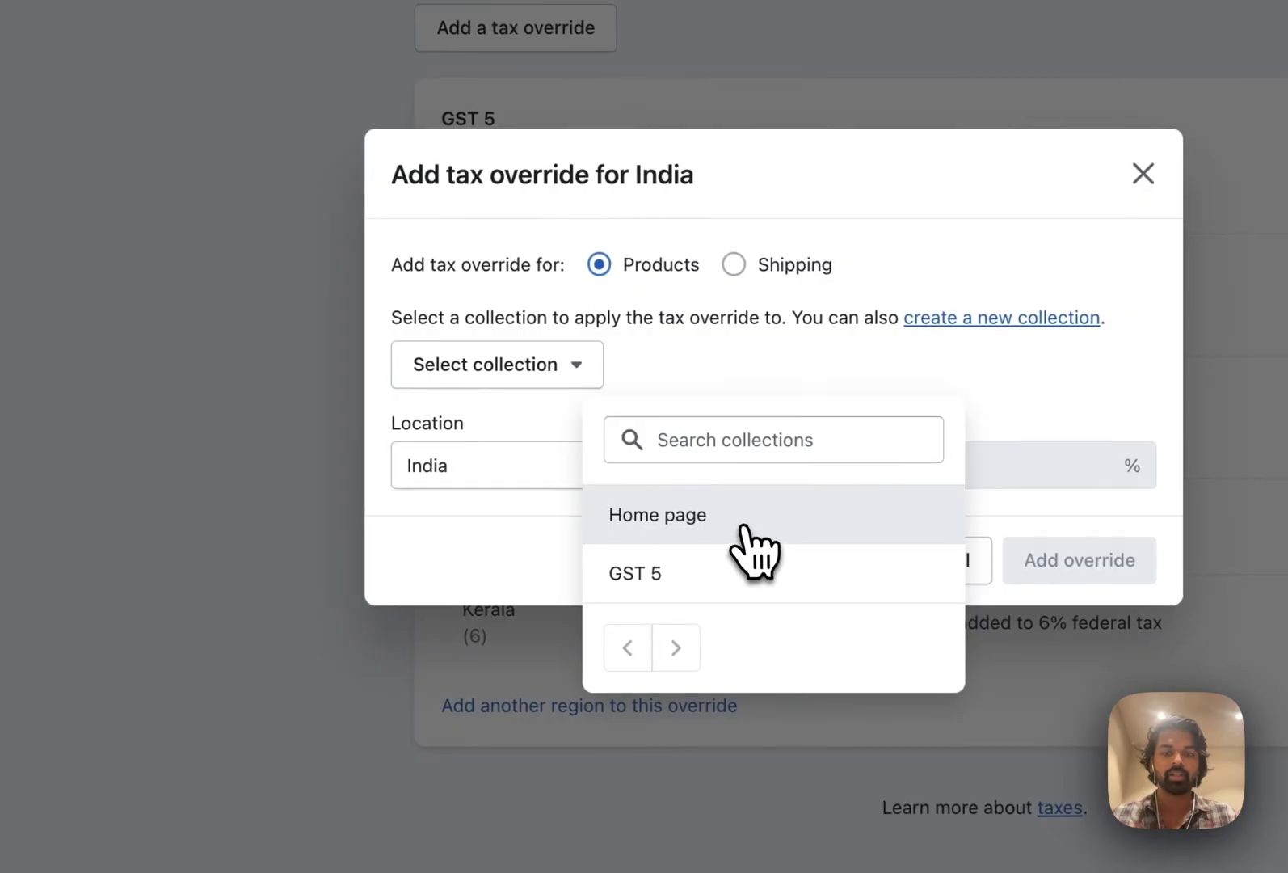
click(751, 546)
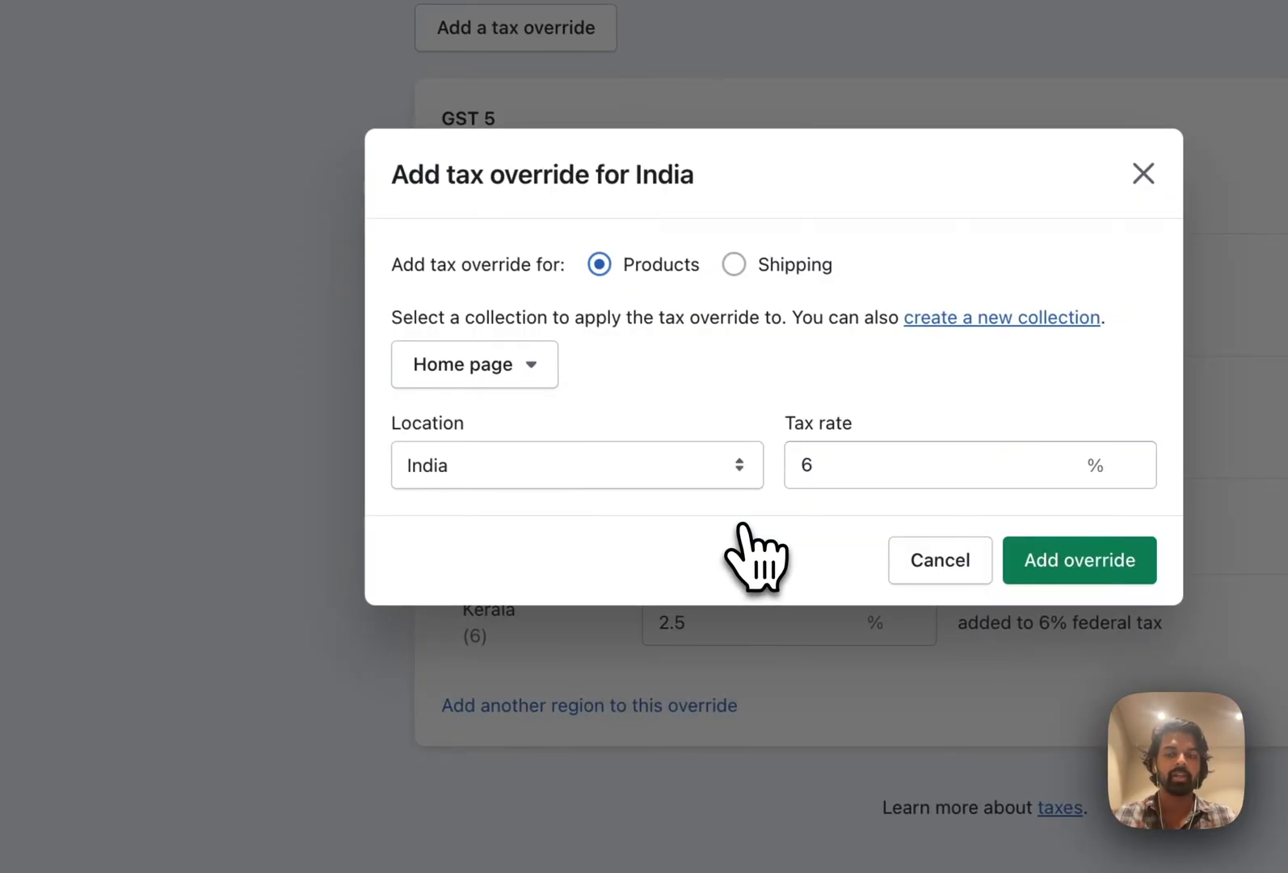
double_click(868, 477)
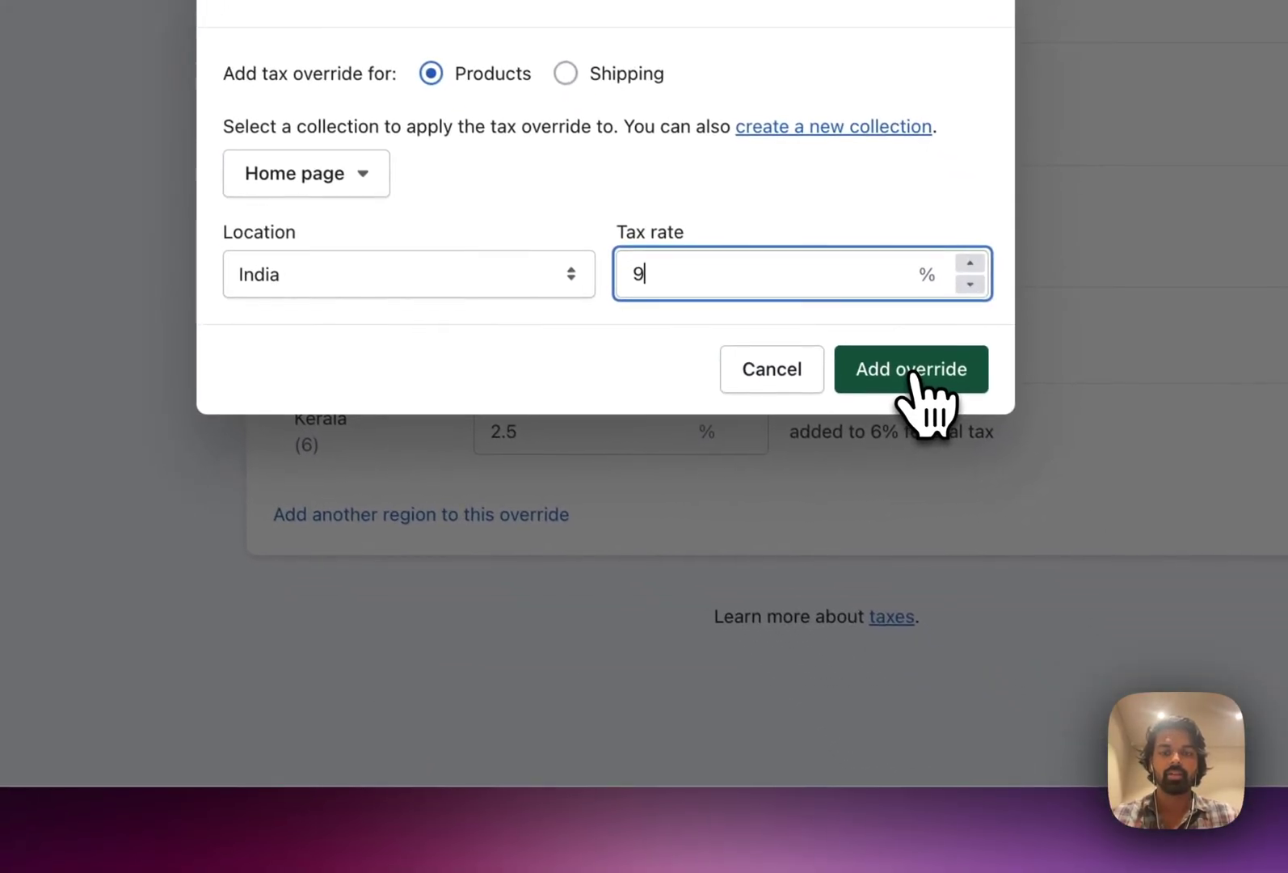
click(907, 367)
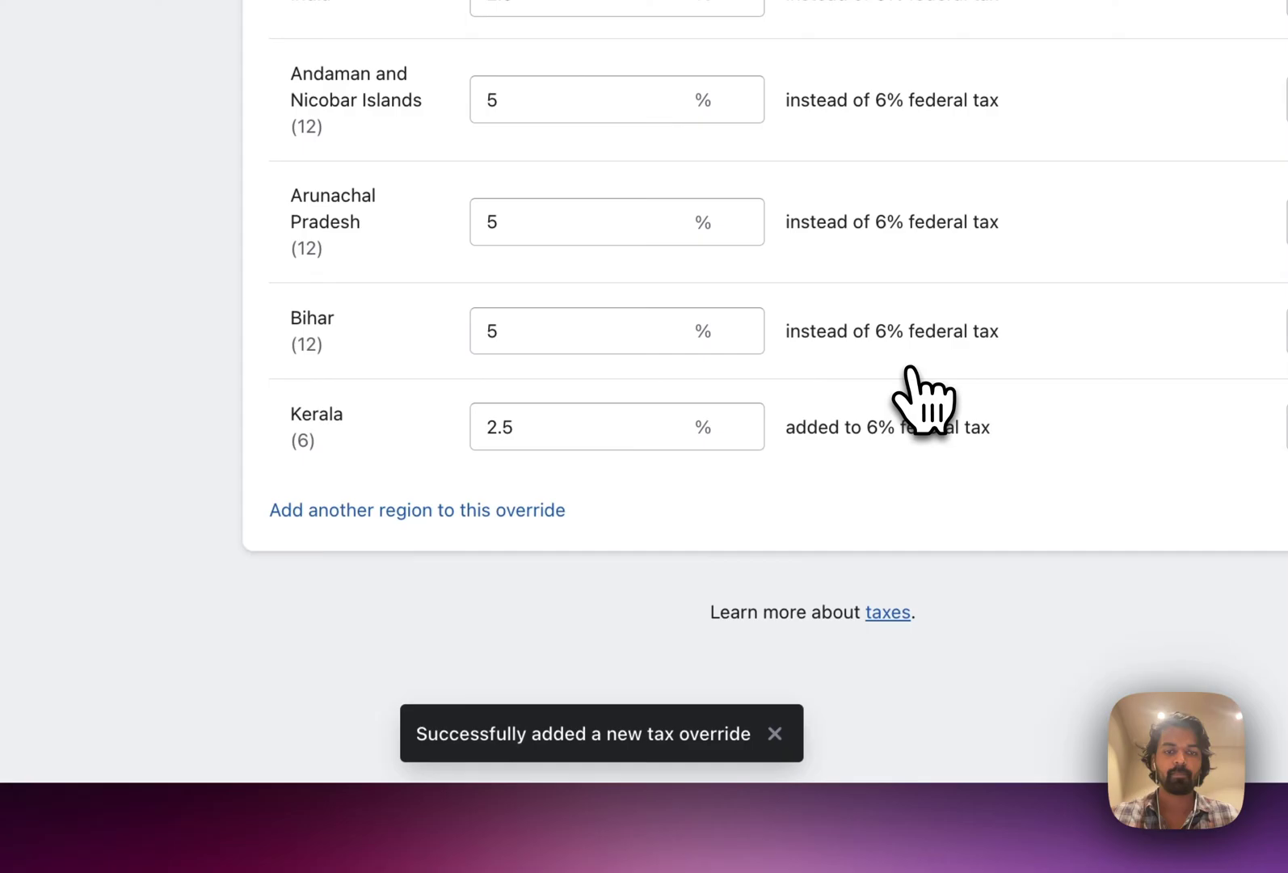
Add Andaman and Nicobar Islands to the Home page override at 18%
scroll(840, 647, down, 3)
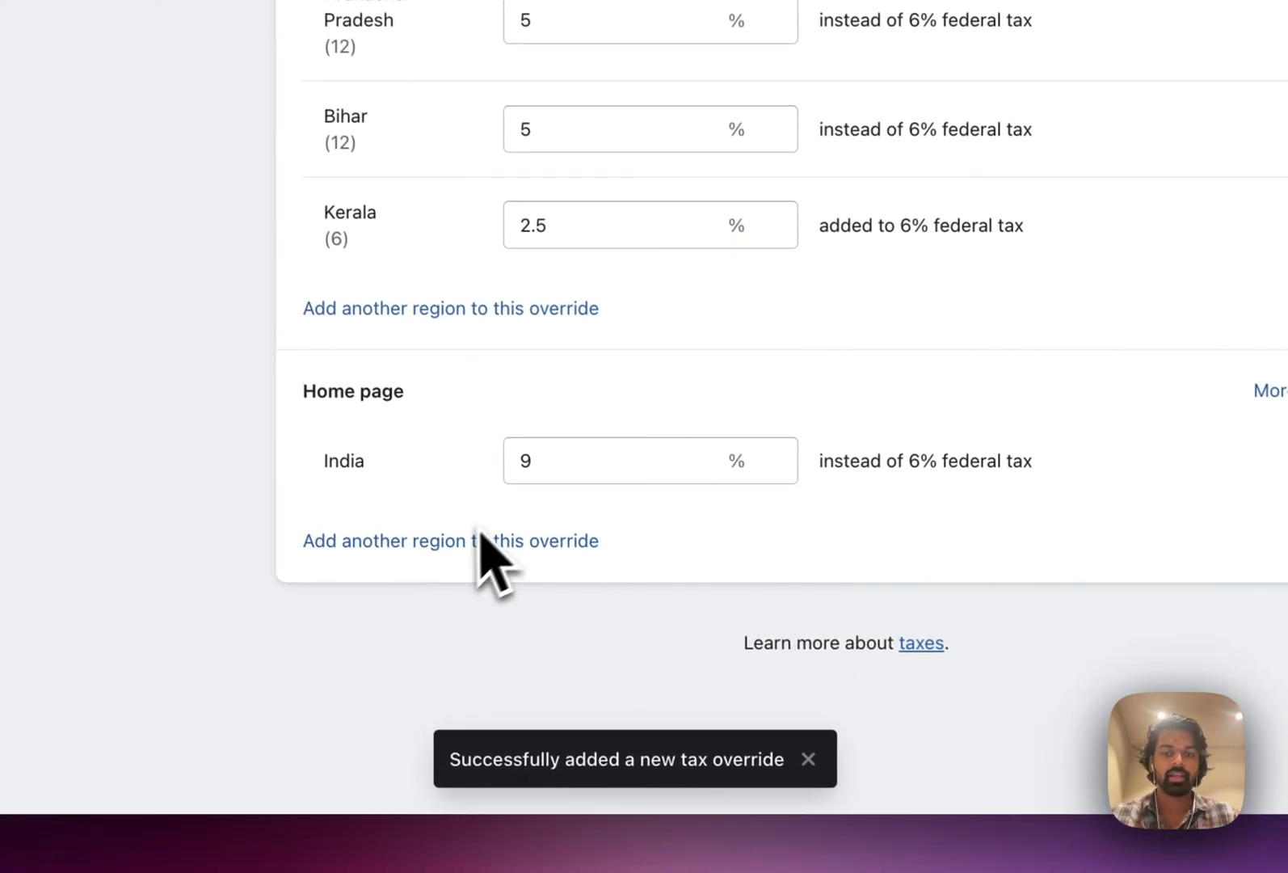
click(459, 509)
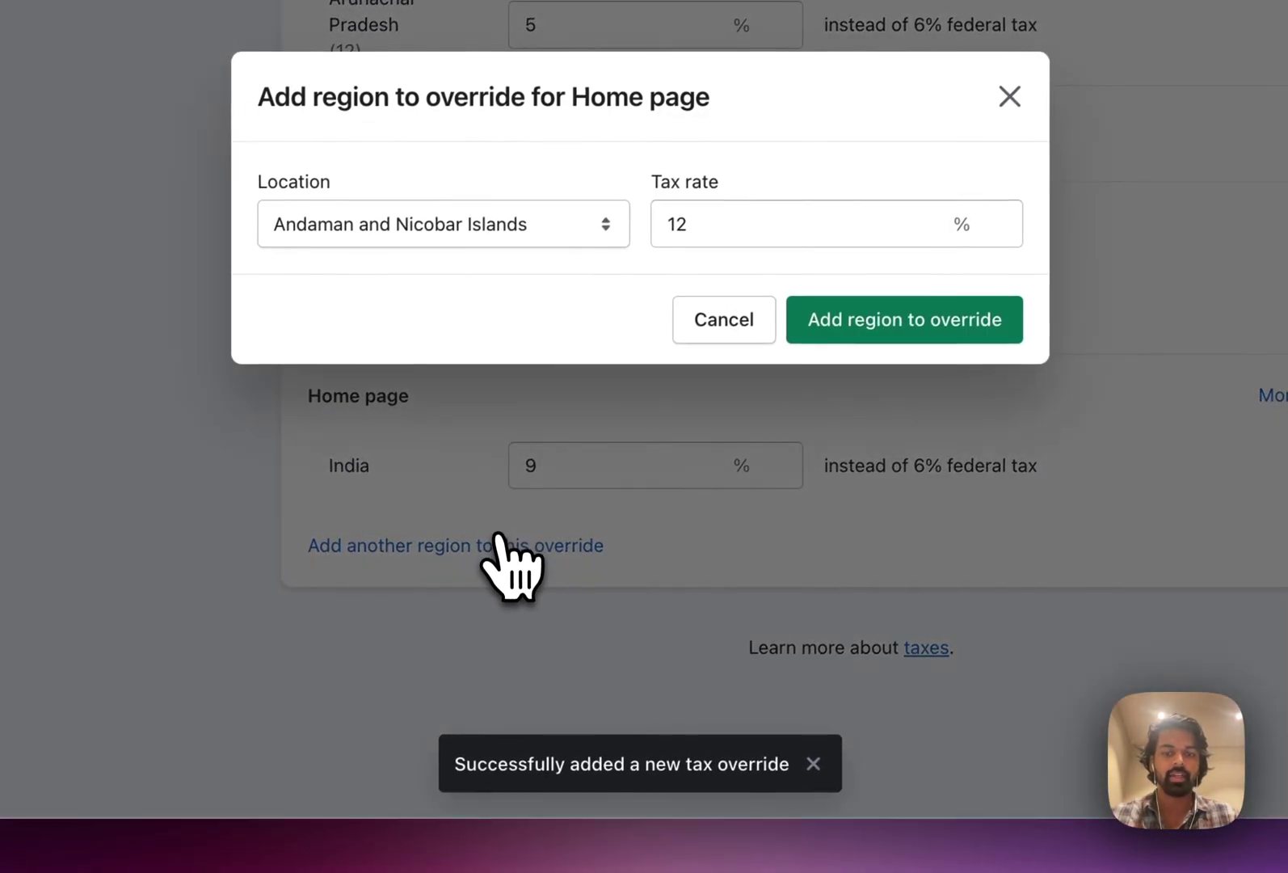
double_click(738, 214)
text(18)
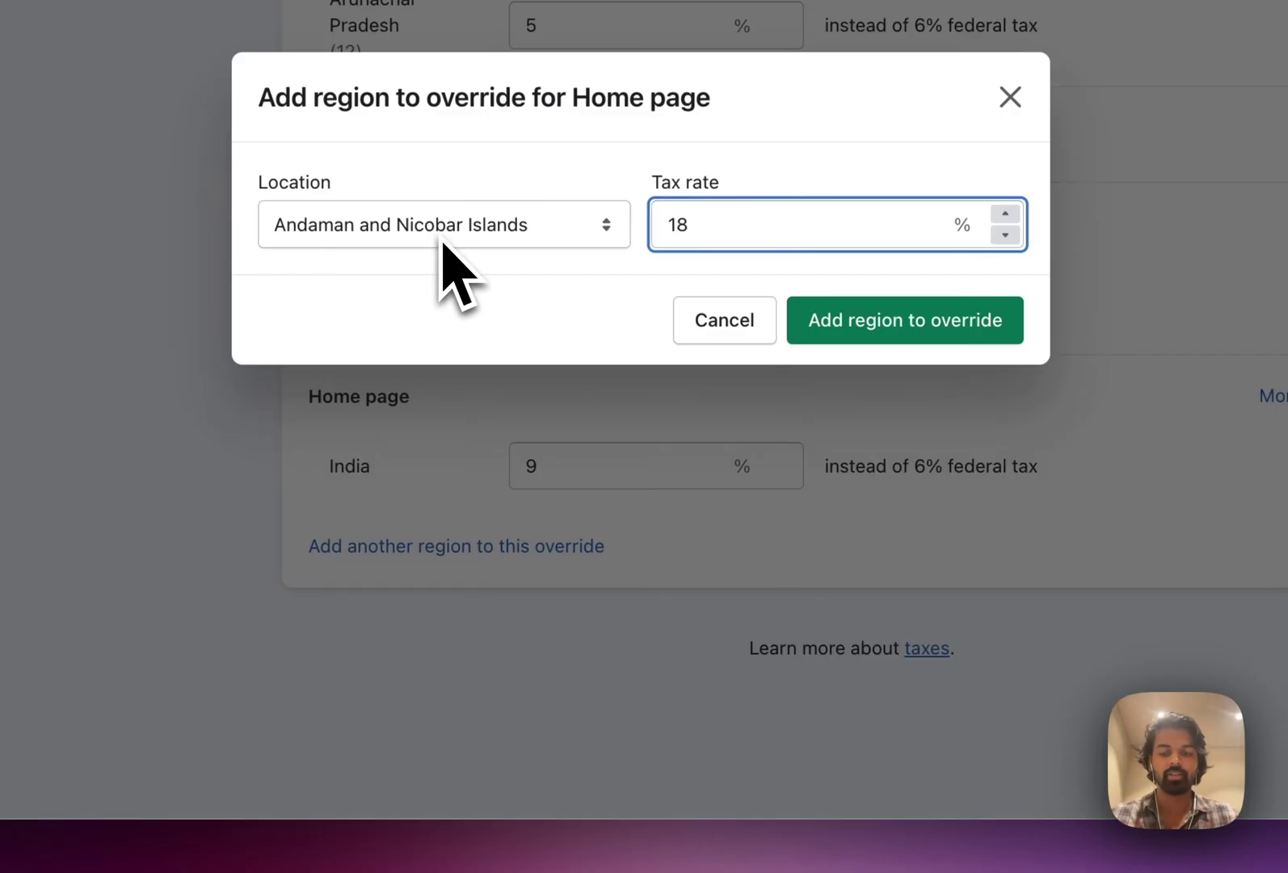
click(893, 324)
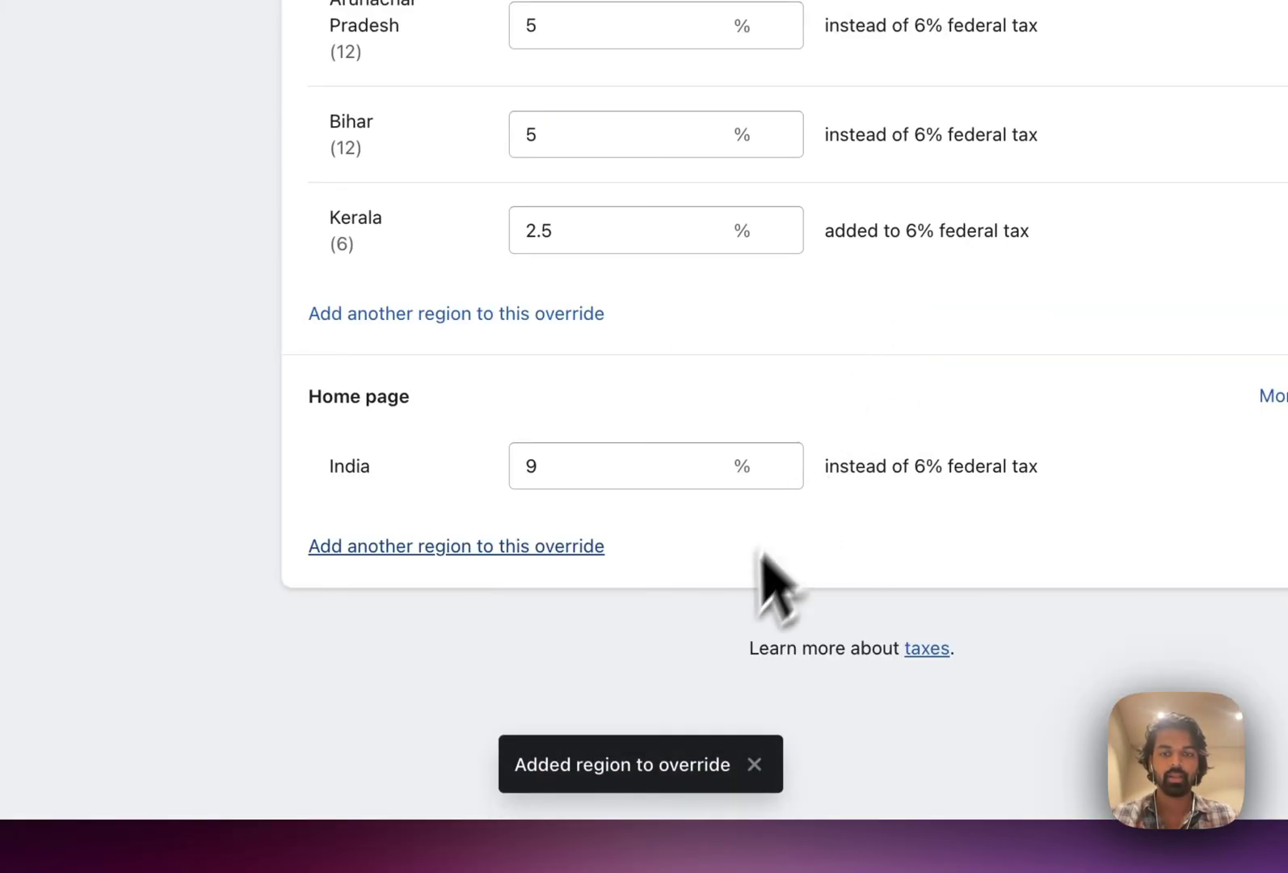
Add Andhra Pradesh to the Home page override, changing its rate from 12 to 18%
click(497, 667)
click(755, 211)
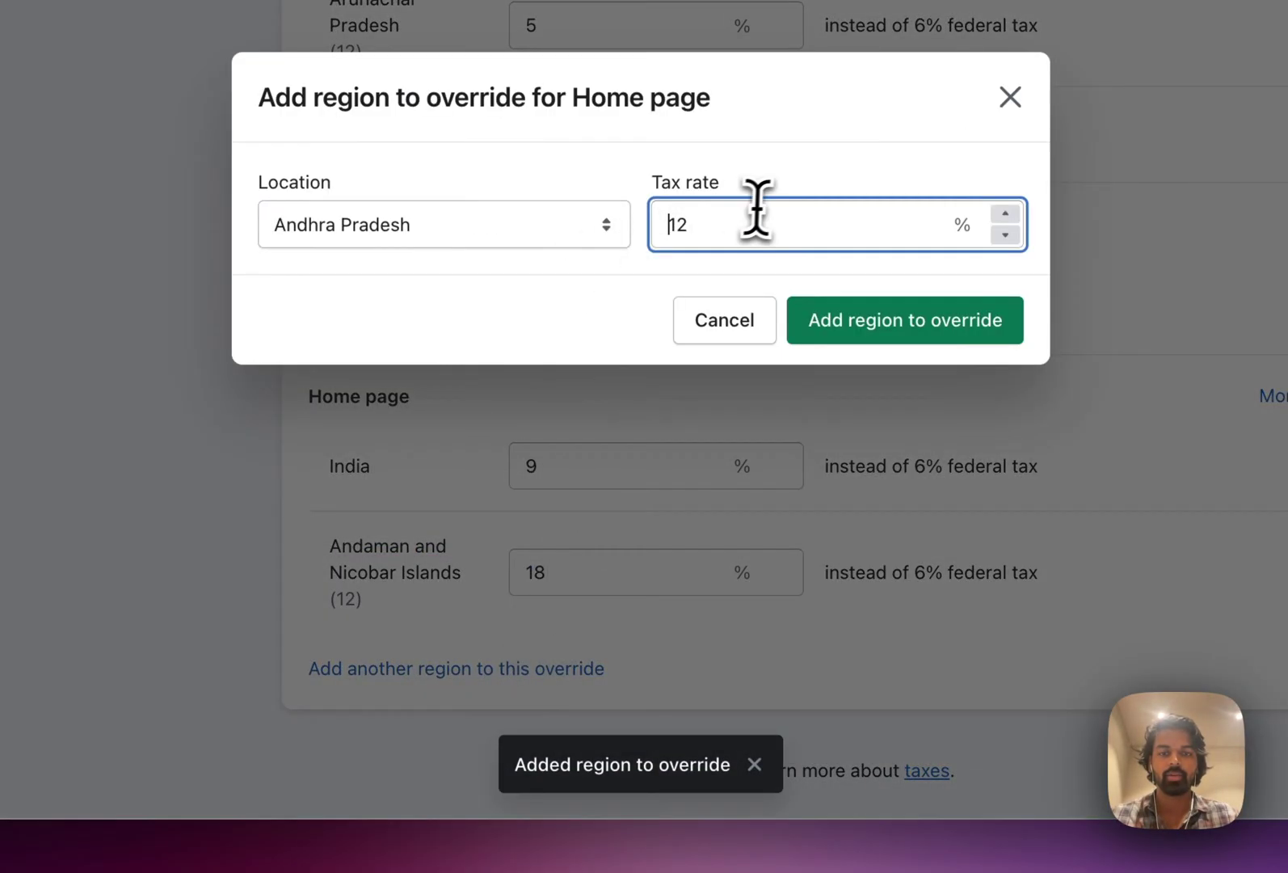
click(725, 222)
key(BackSpace)
text(8)
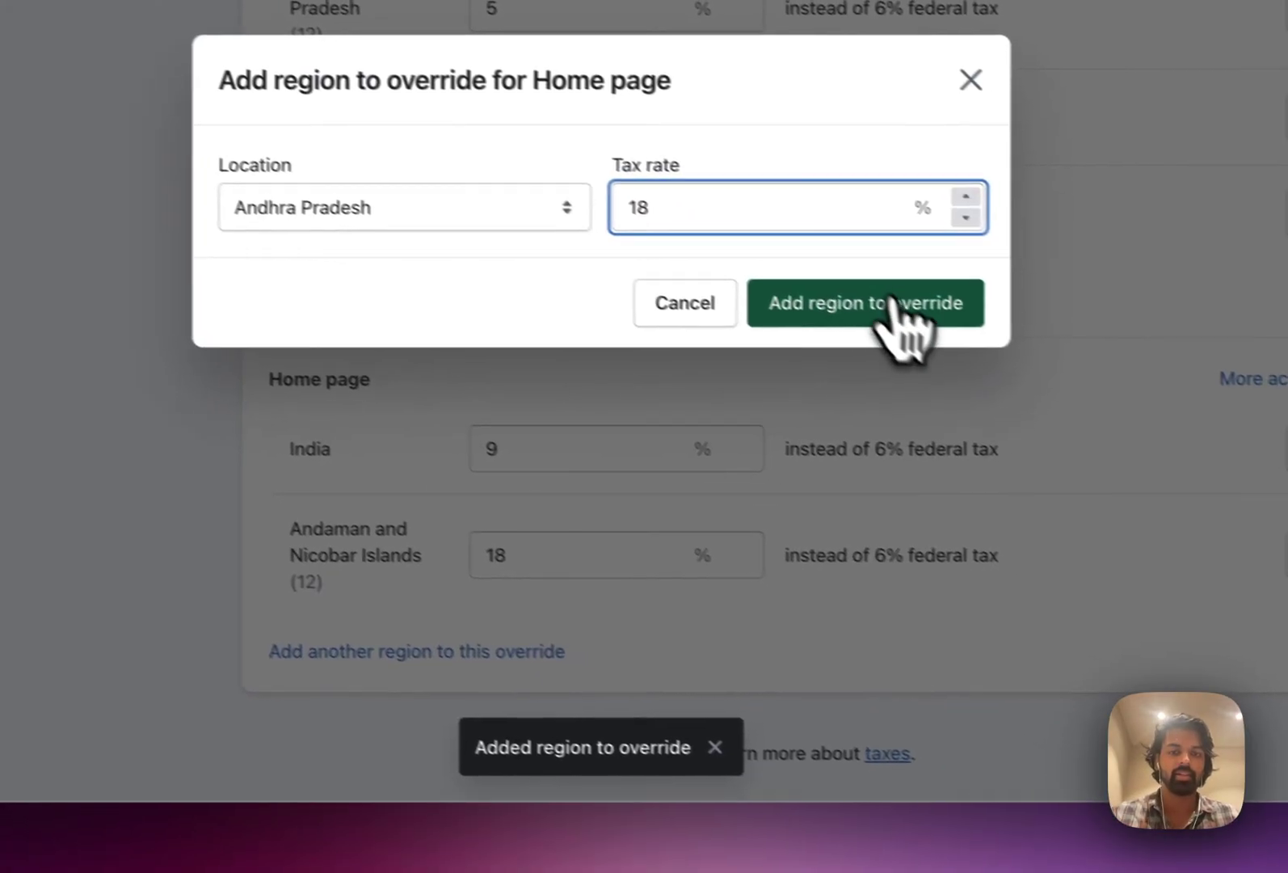
click(893, 306)
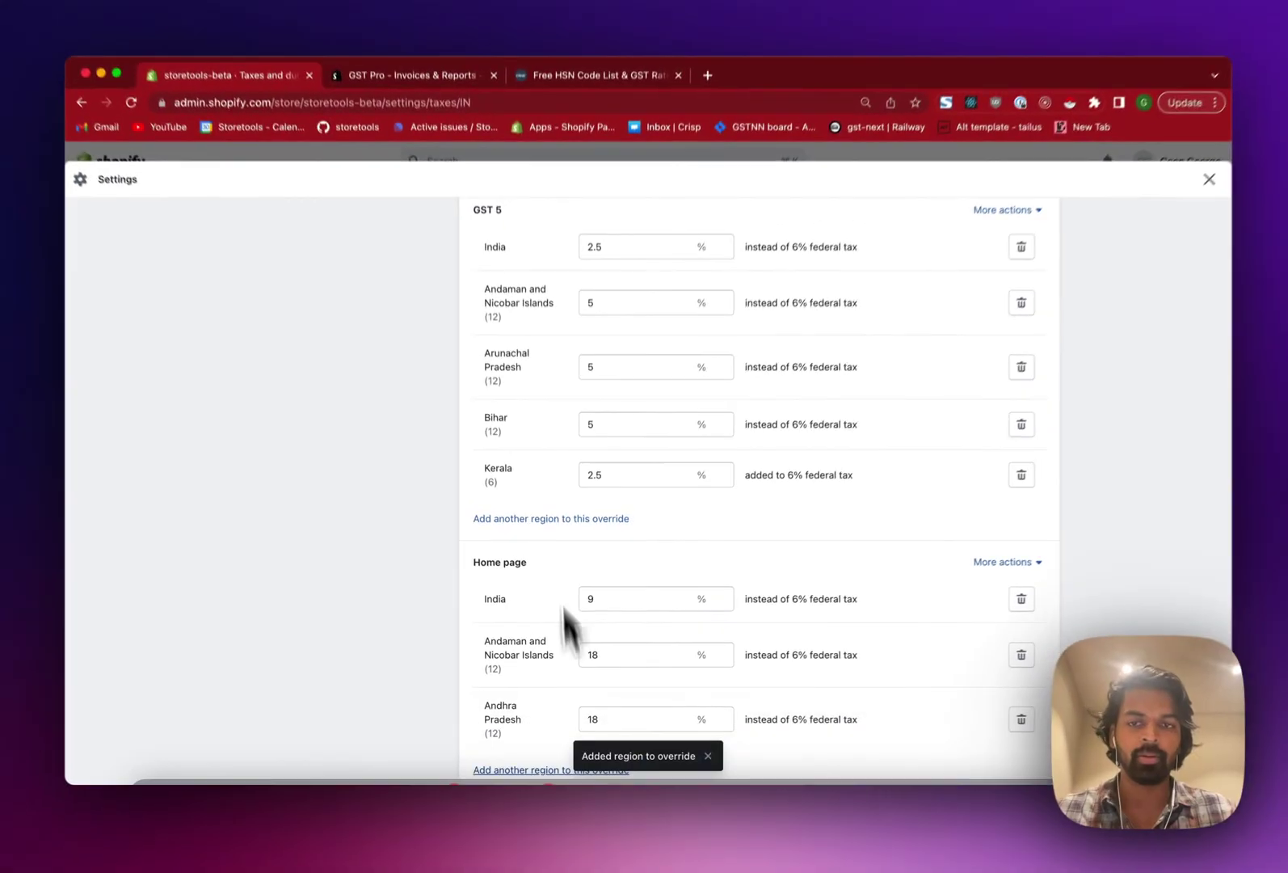
scroll(549, 503, up, 3)
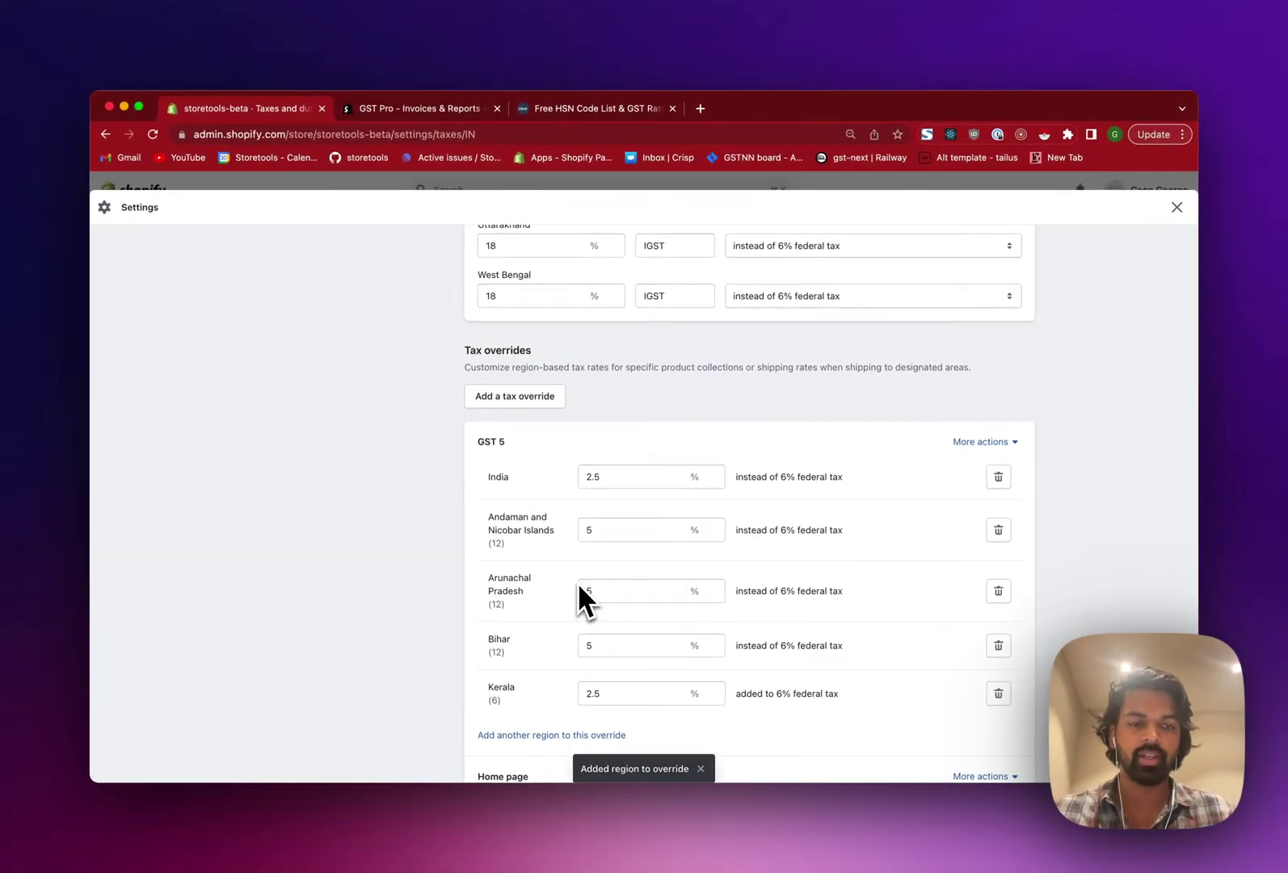
scroll(577, 582, down, 5)
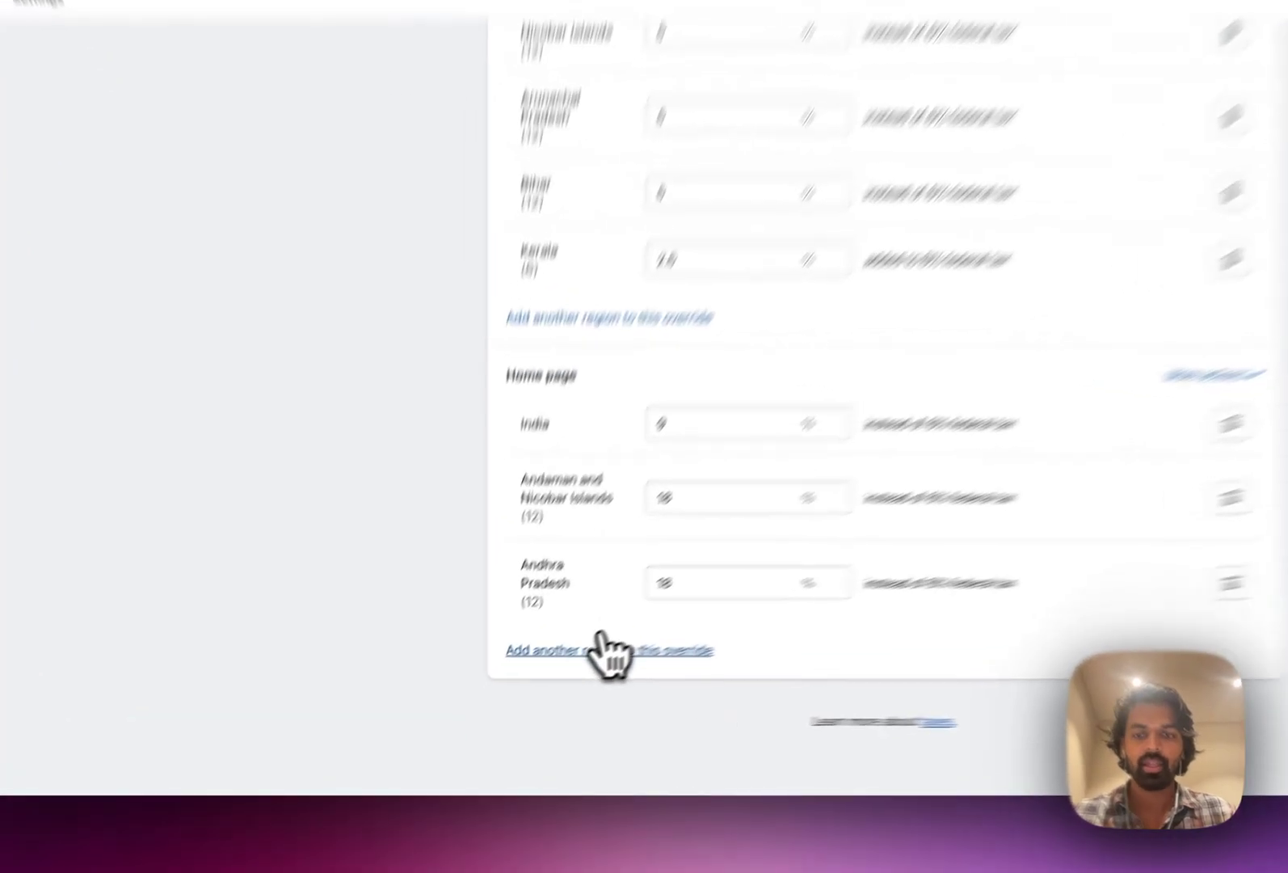
Add Kerala at 9% to the Home page override, replacing the default 12, and highlight its federal-tax note
click(545, 677)
click(621, 237)
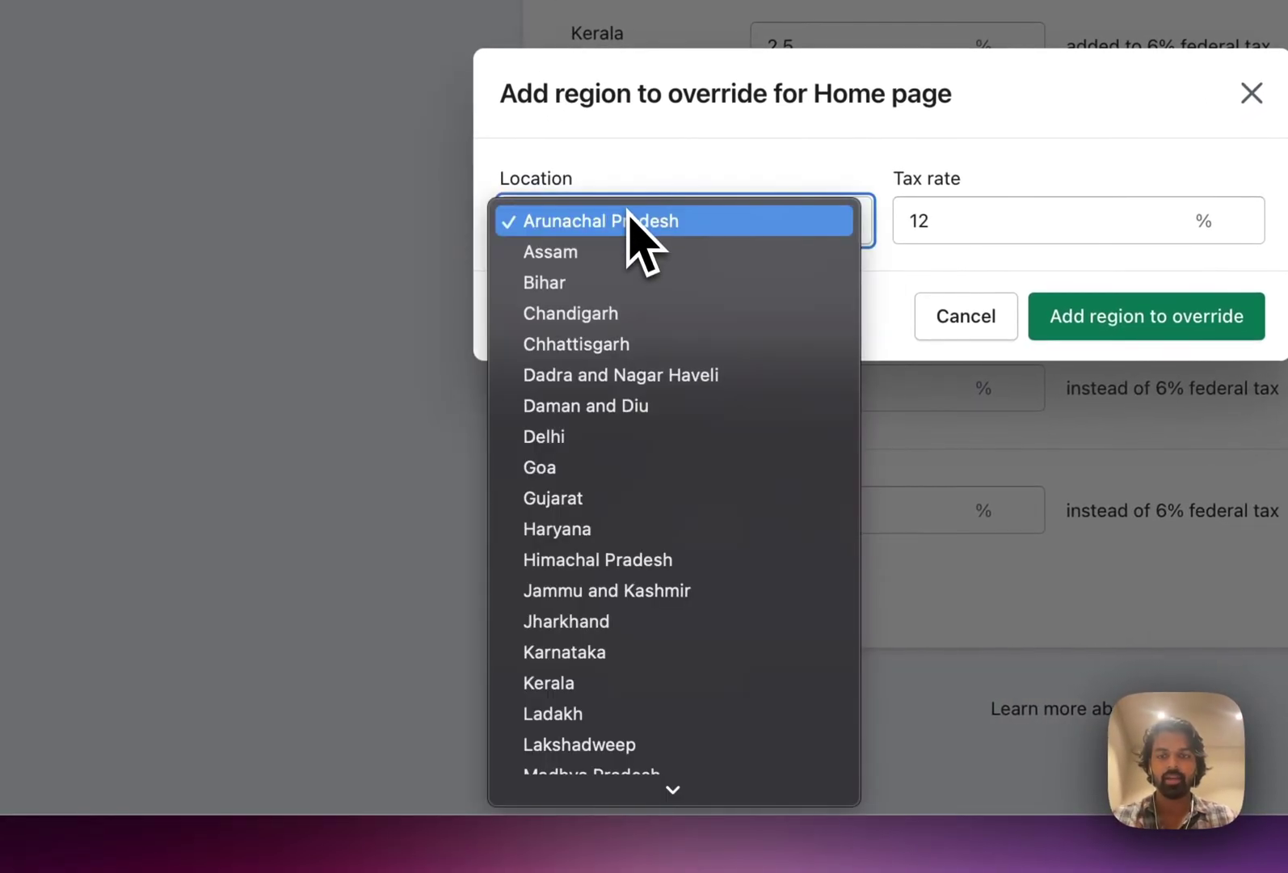
text(ke)
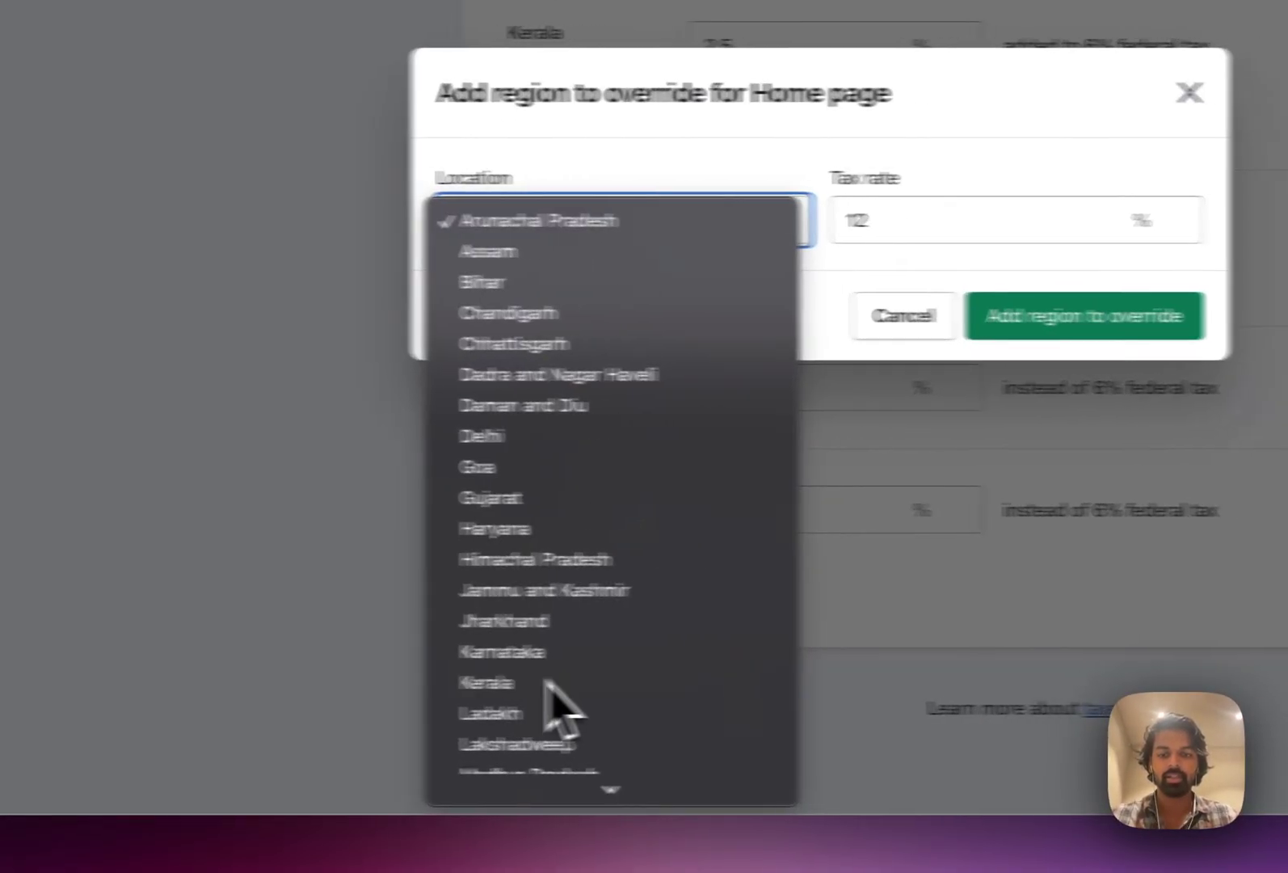
click(614, 683)
double_click(944, 219)
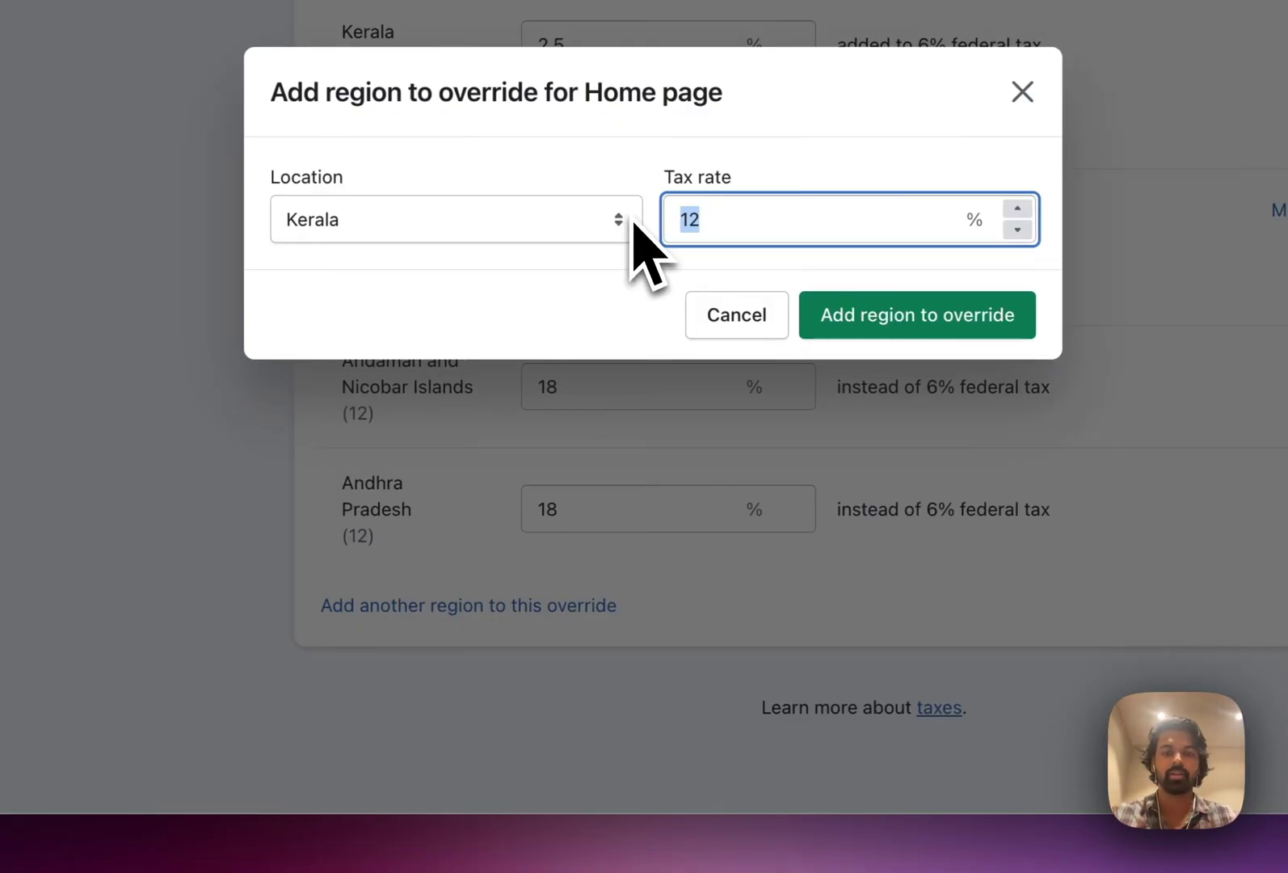
text(9)
click(942, 325)
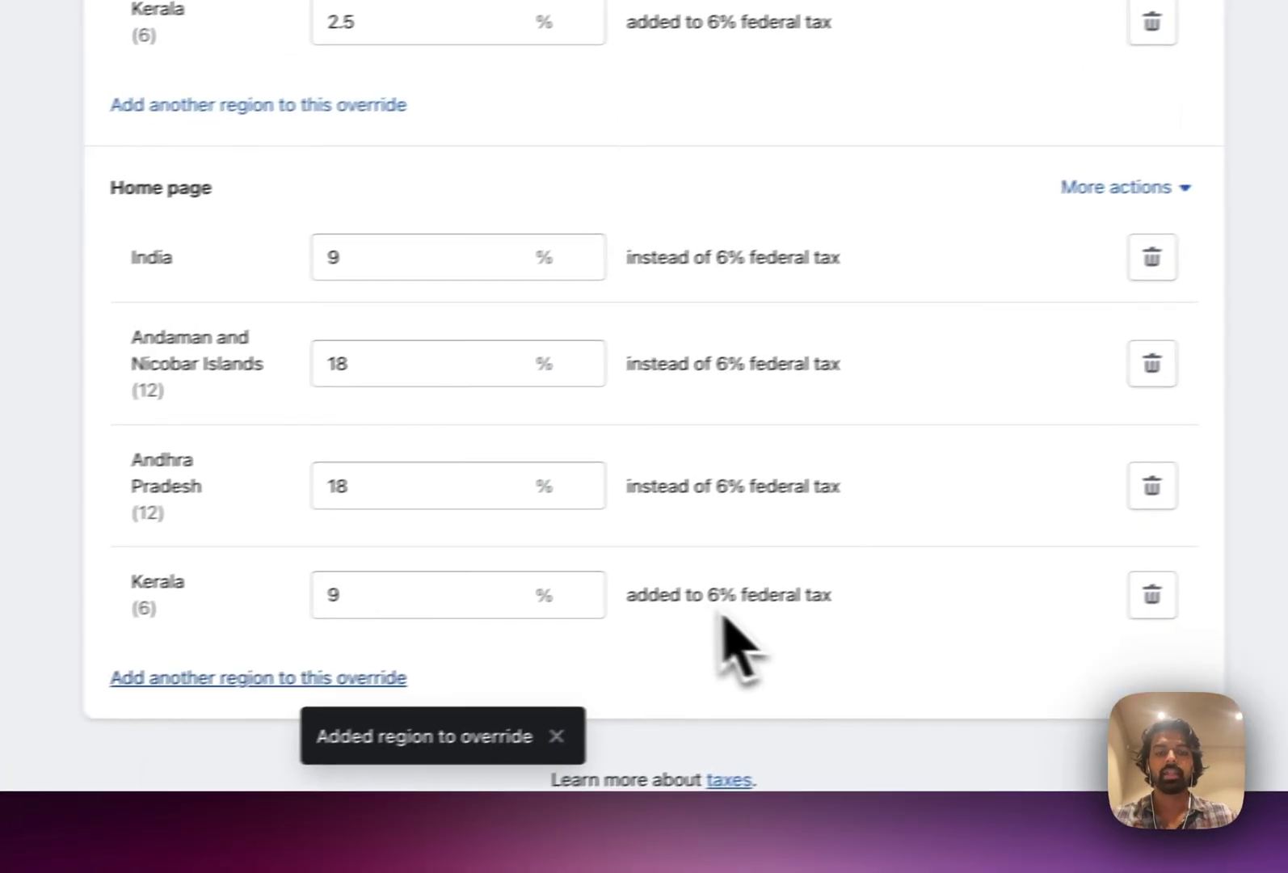
drag(707, 590, 825, 586)
click(781, 586)
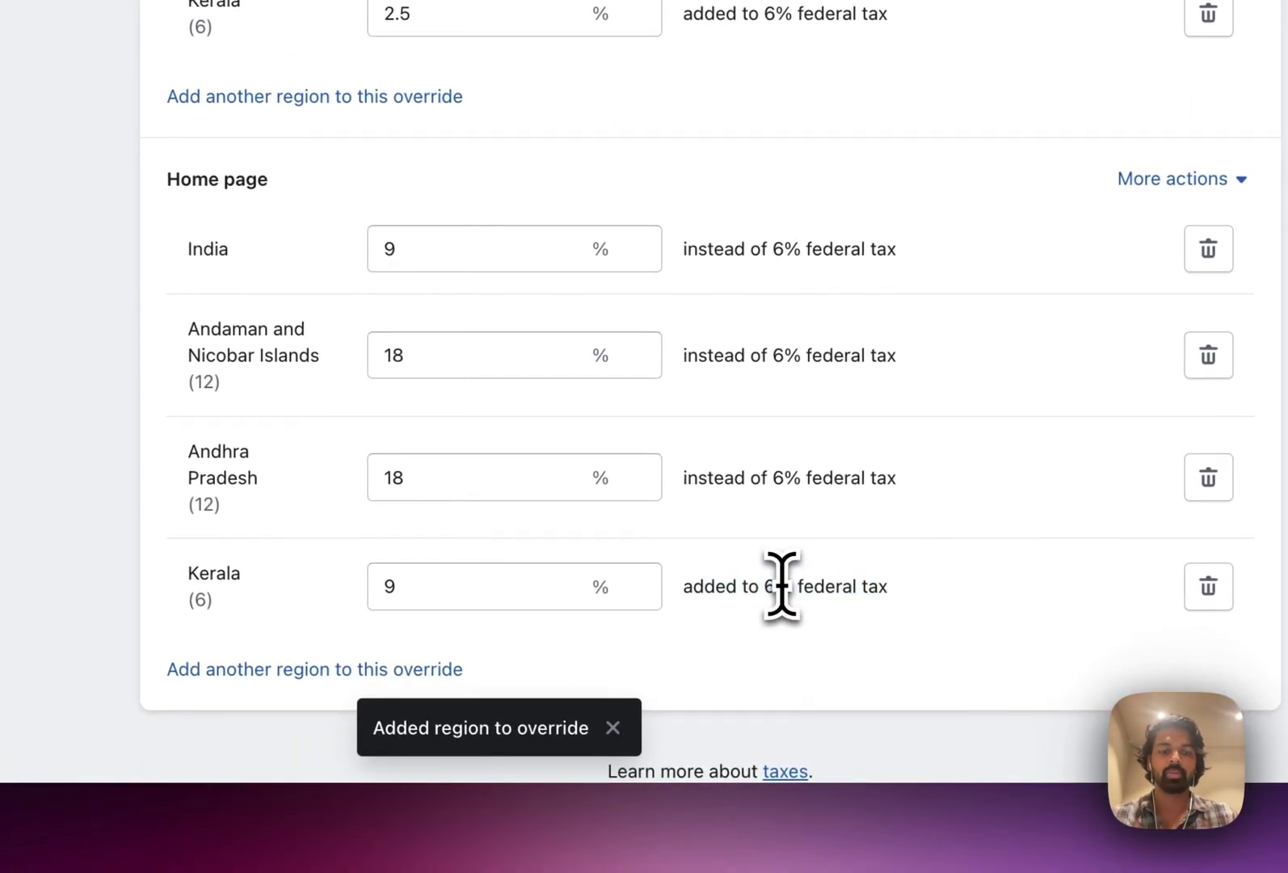
click(405, 261)
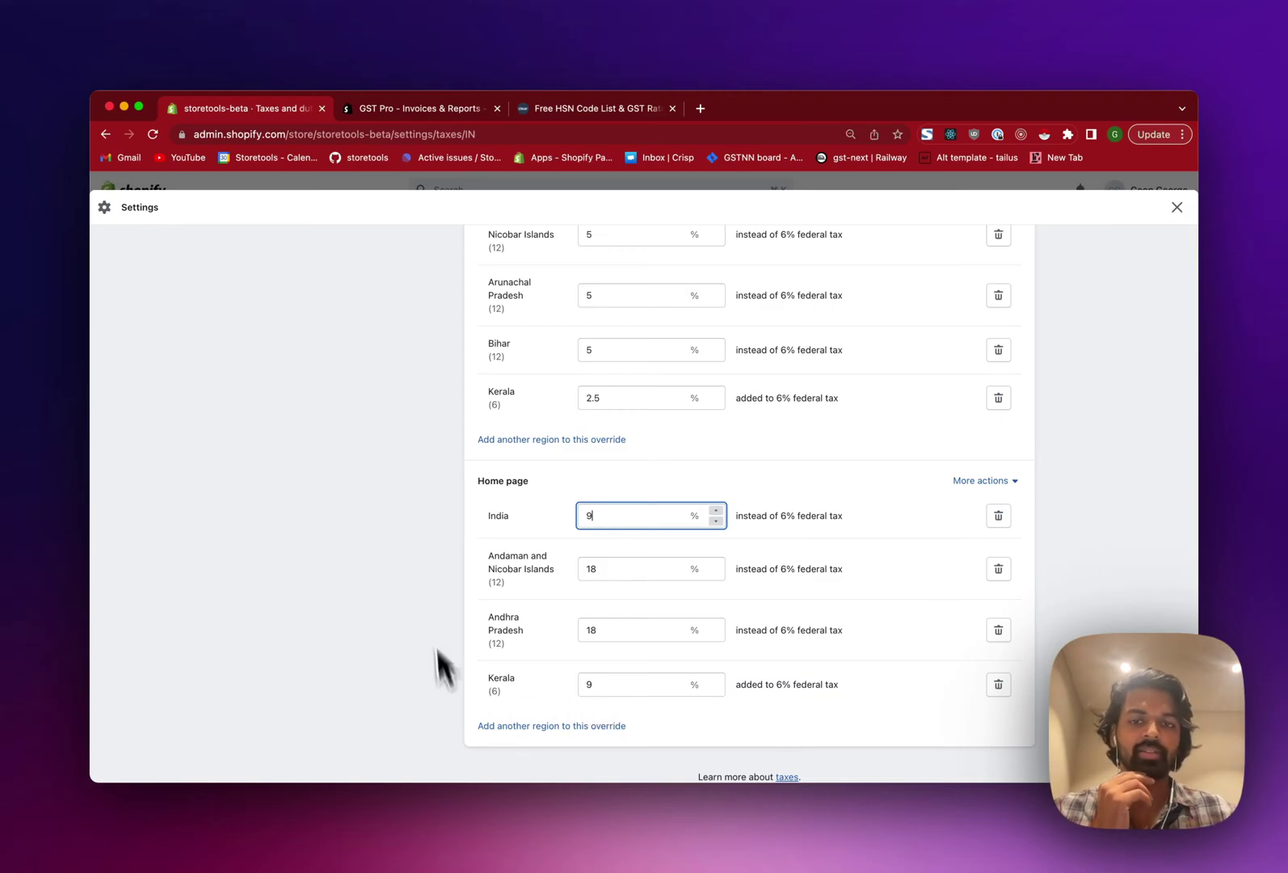
scroll(584, 566, up, 10)
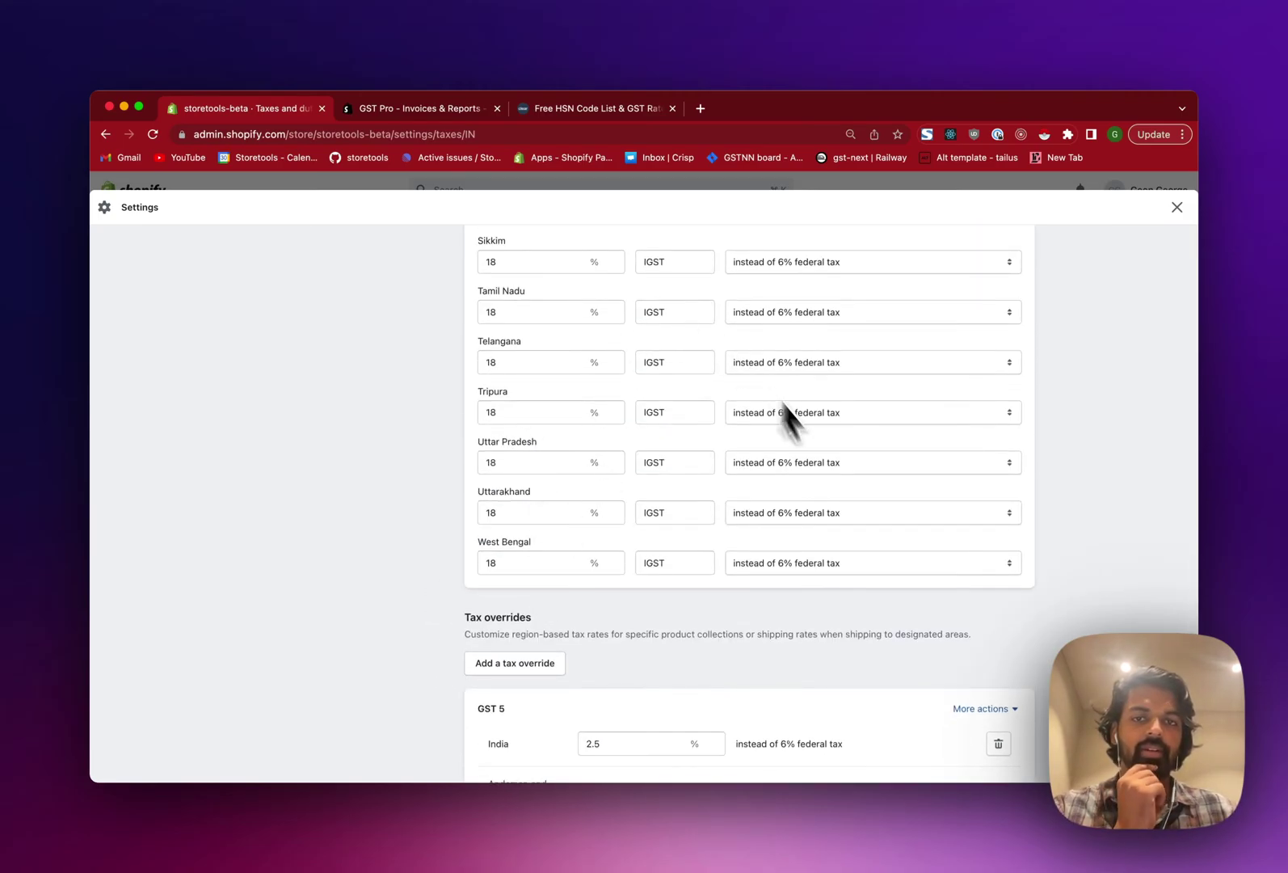
scroll(831, 489, up, 15)
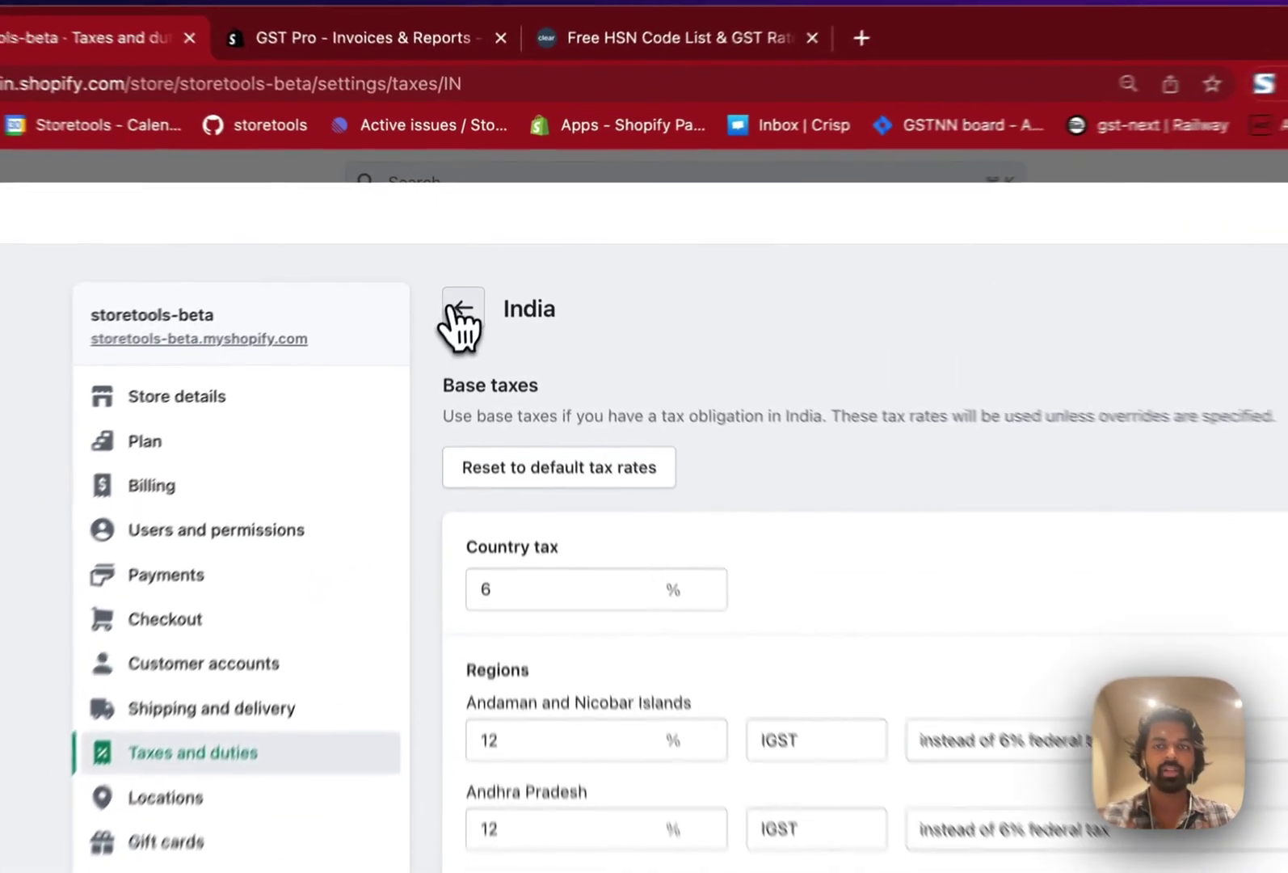
Return from India's tax settings to the Taxes and duties overview
click(476, 260)
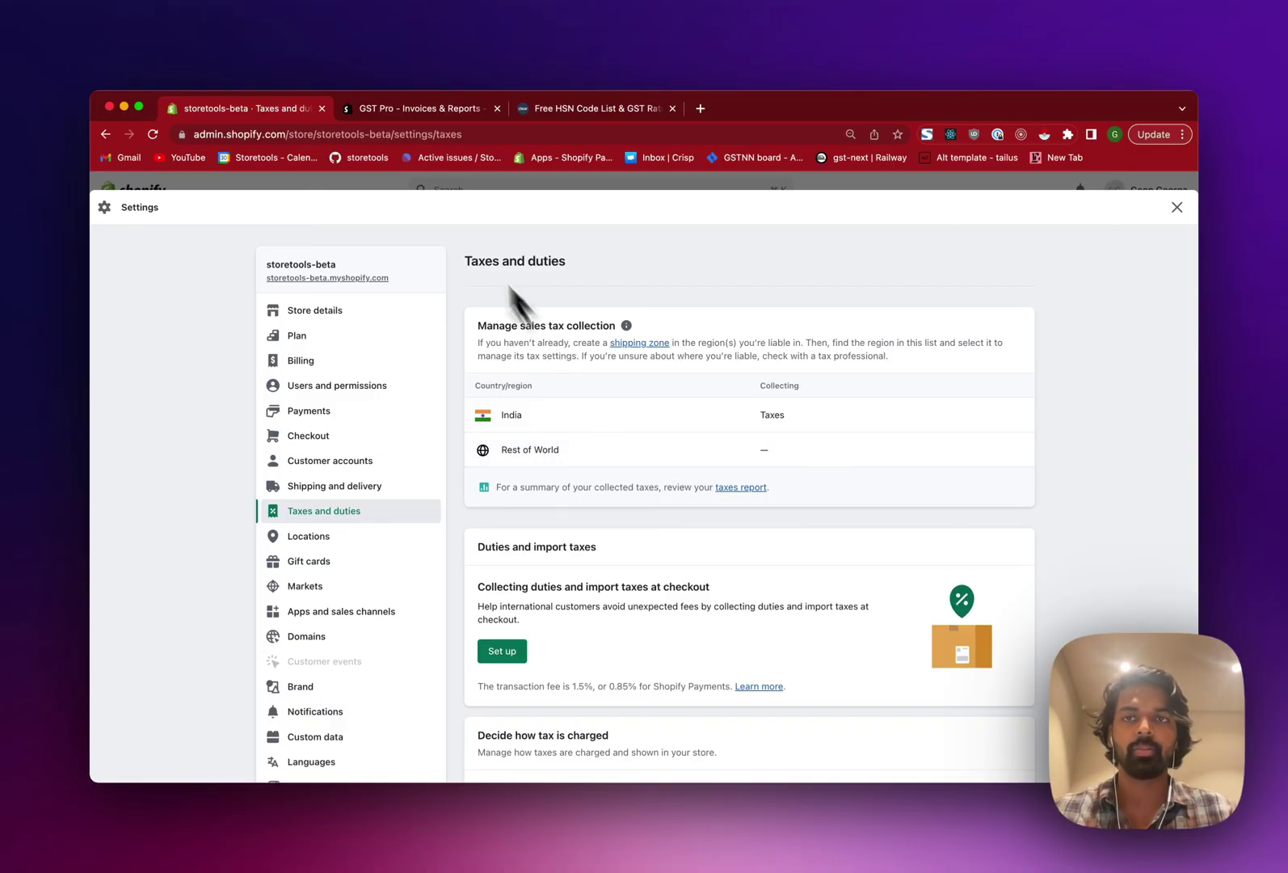
View the GST Pro - Invoices & Reports App Store listing, then switch back to the storetools-beta admin
click(411, 108)
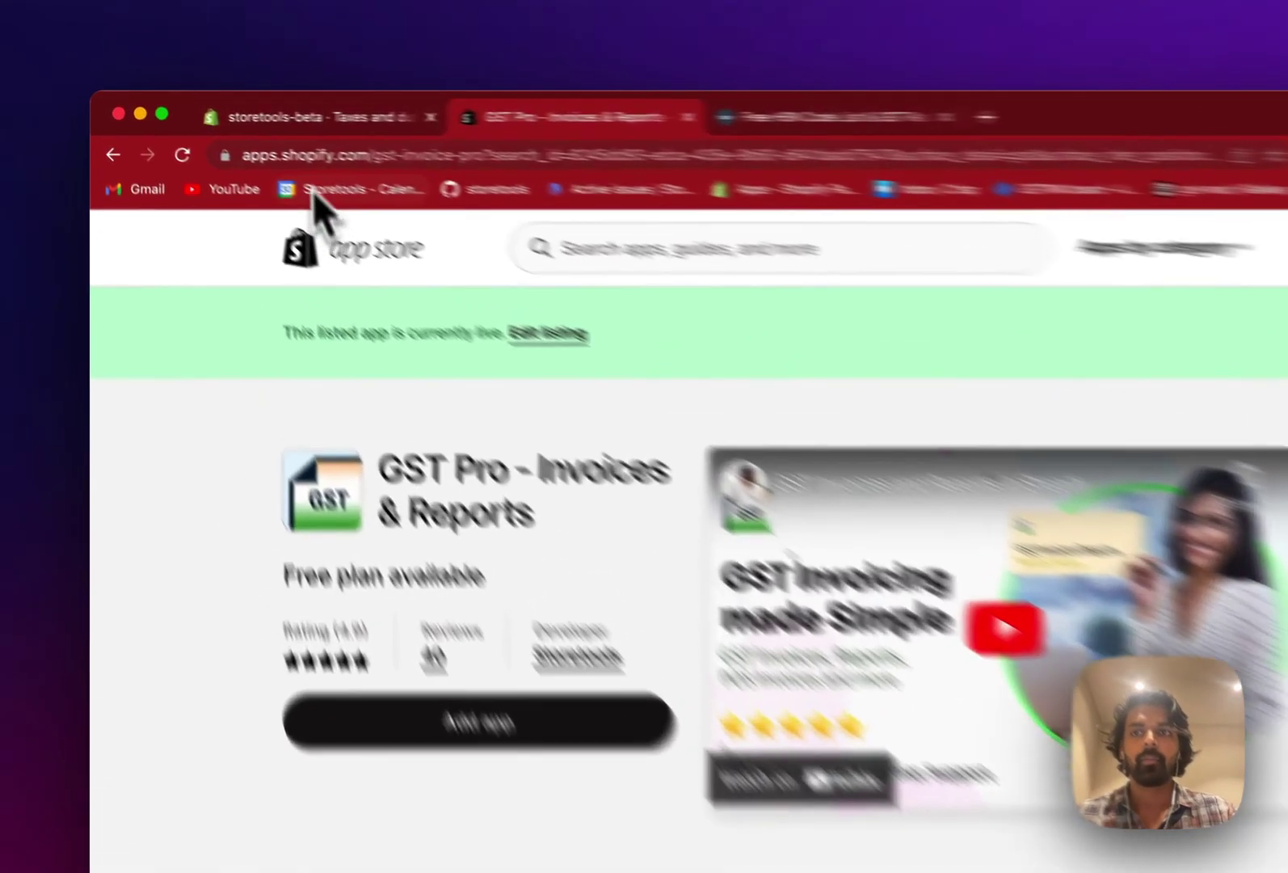
click(242, 108)
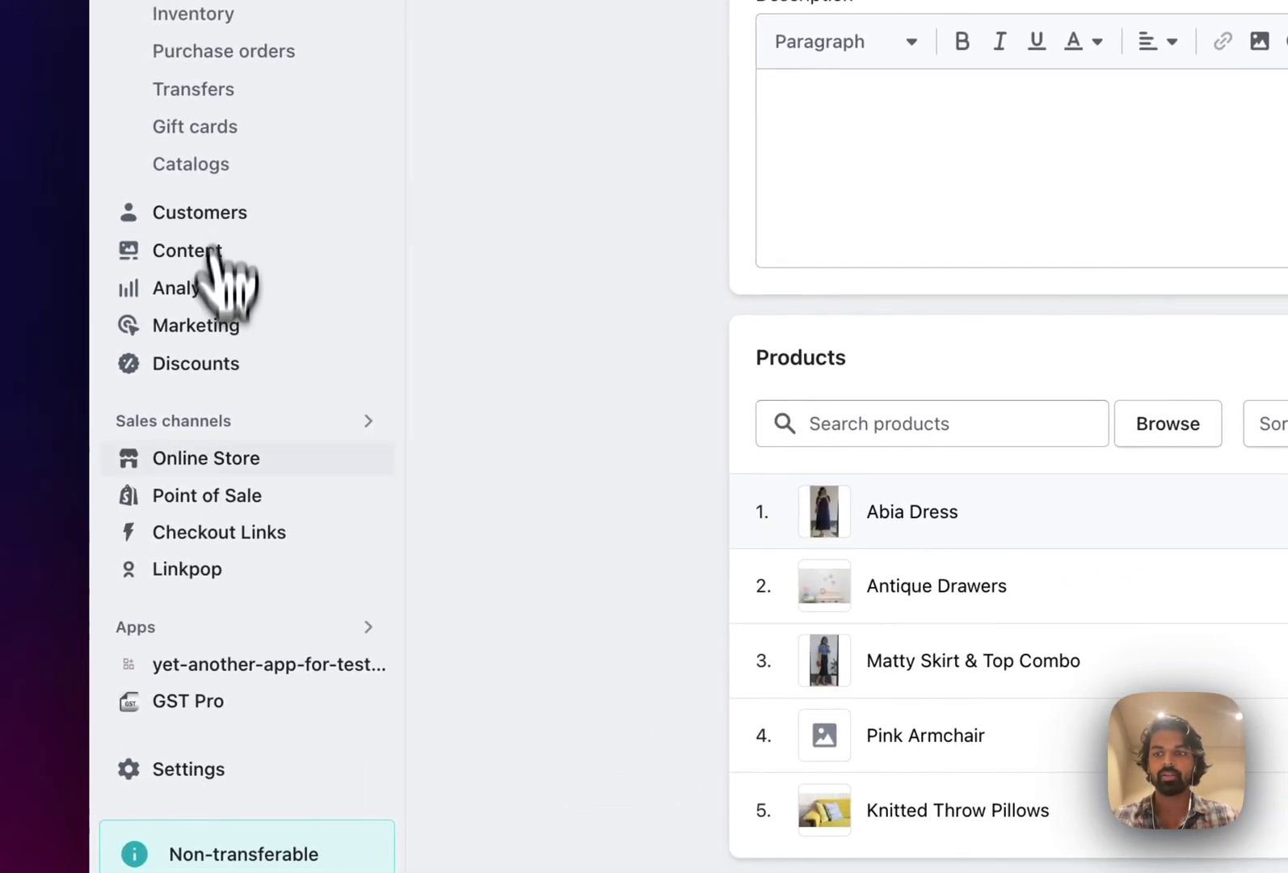
Open the GST Pro app and view its invoice templates
scroll(216, 618, down, 3)
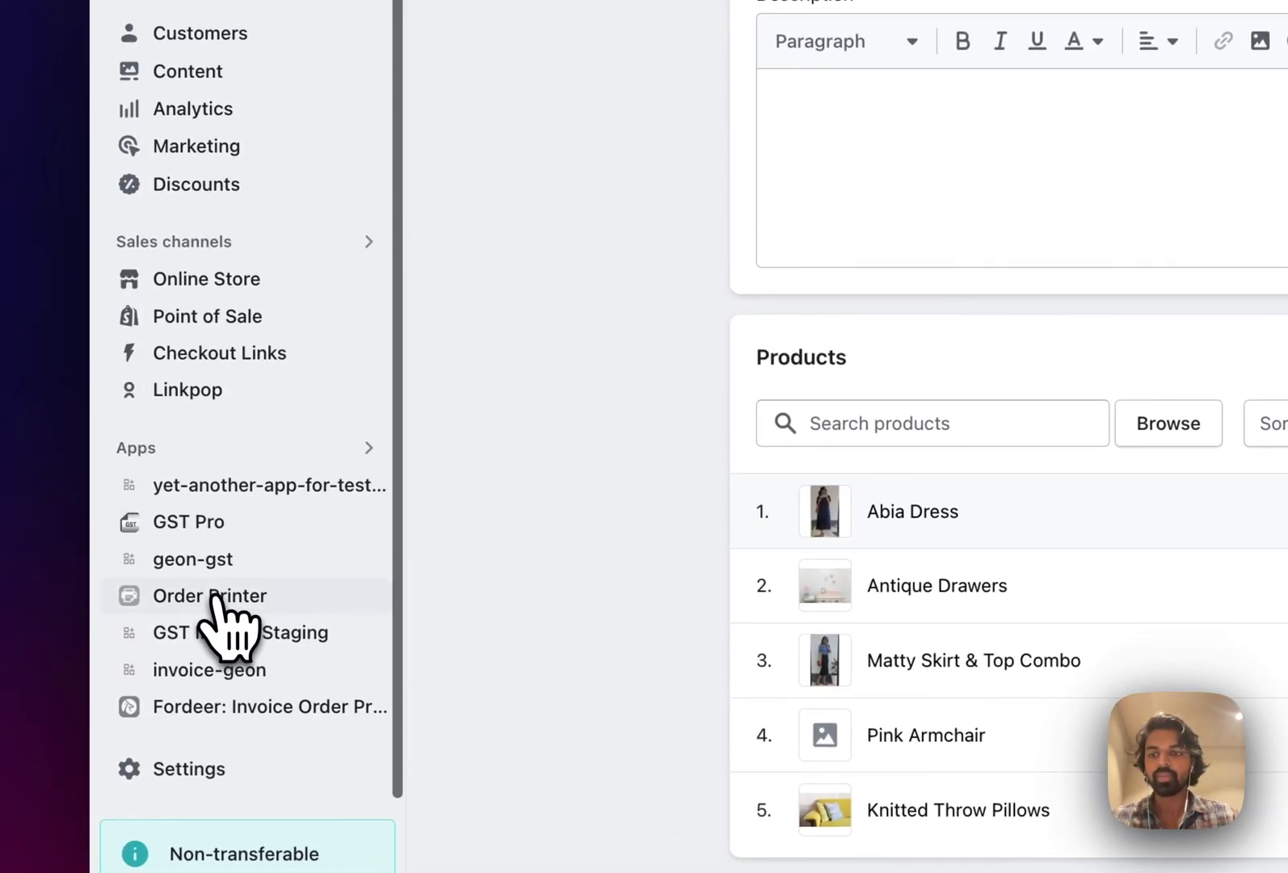
click(208, 527)
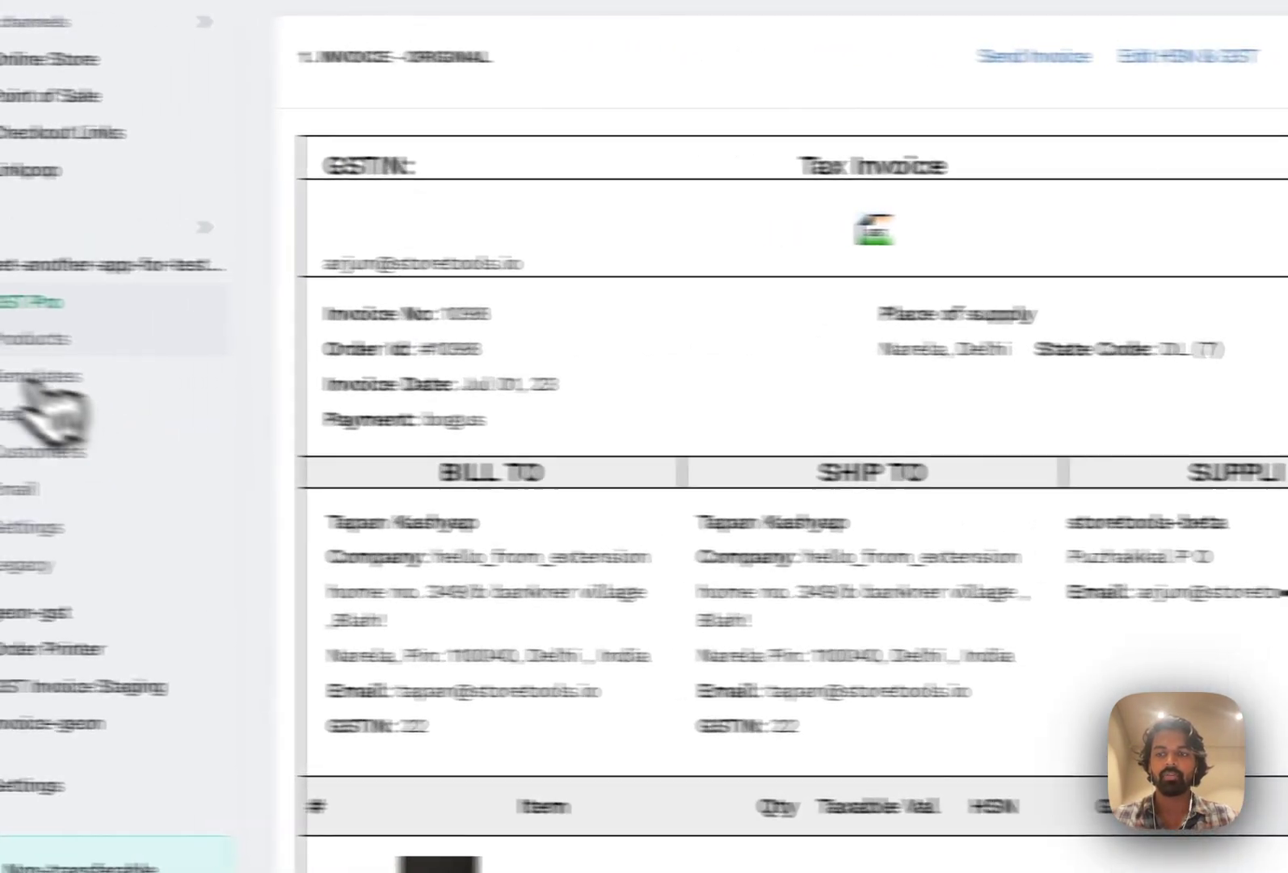
click(170, 380)
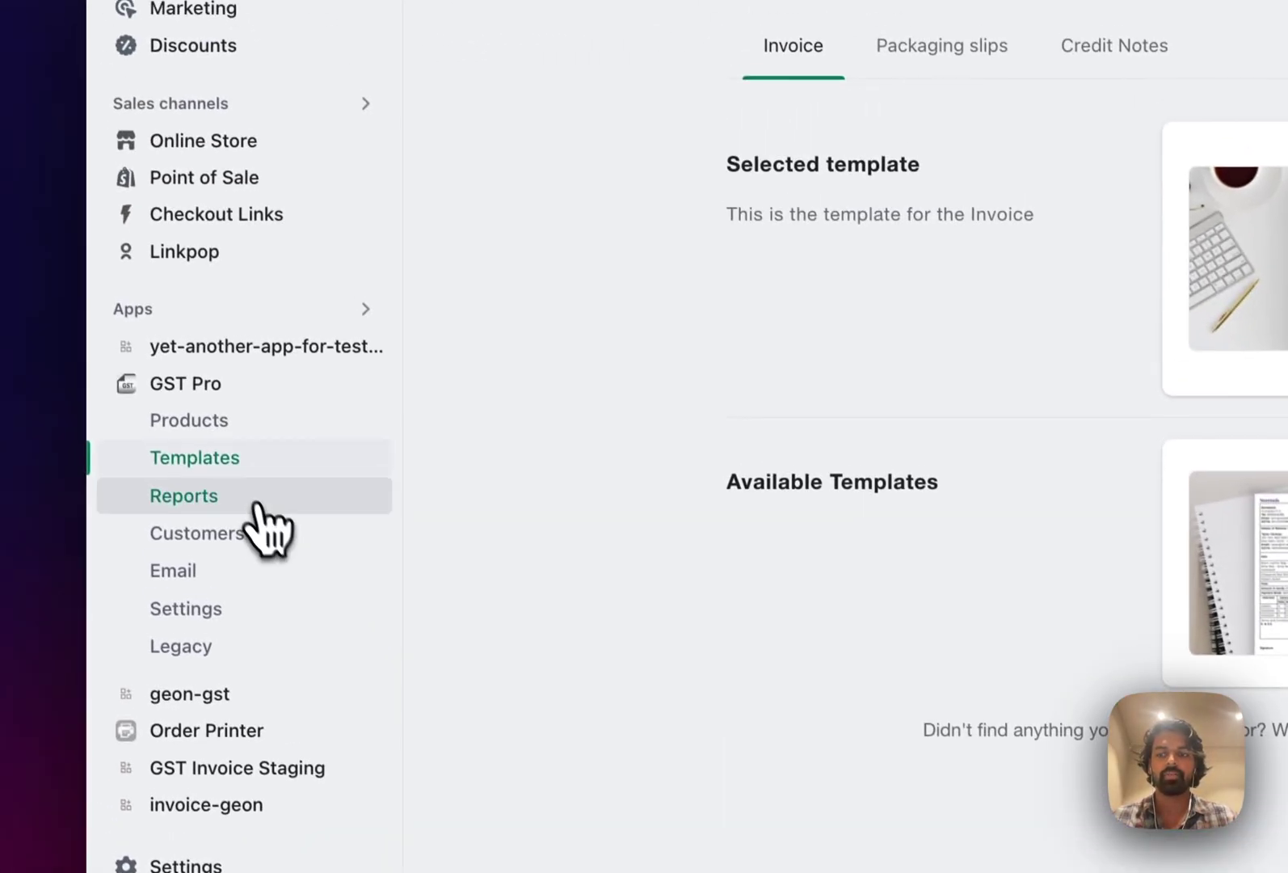
Download the most recent completed report from GST Pro's Reports history, deferring the rating prompt with Ask me later
click(245, 502)
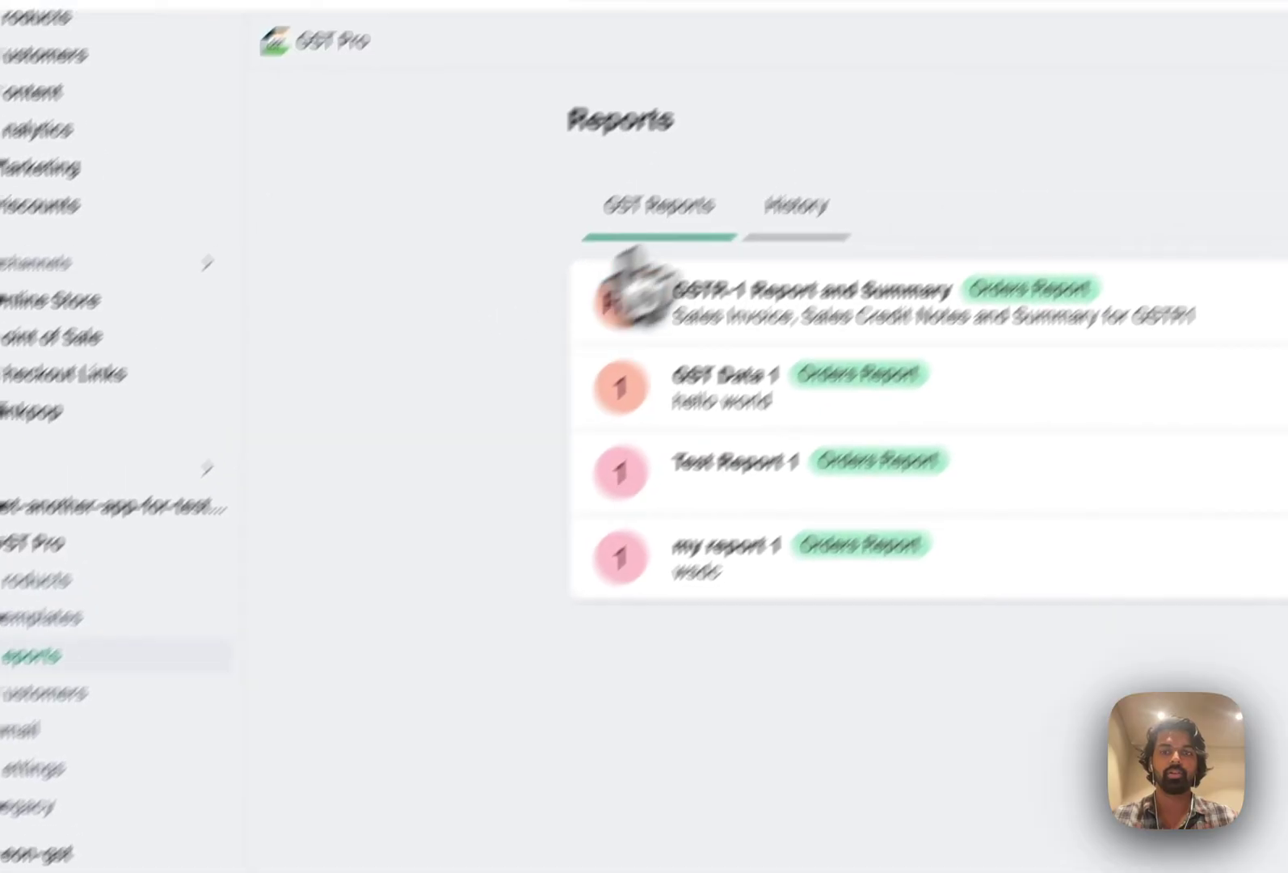
click(958, 54)
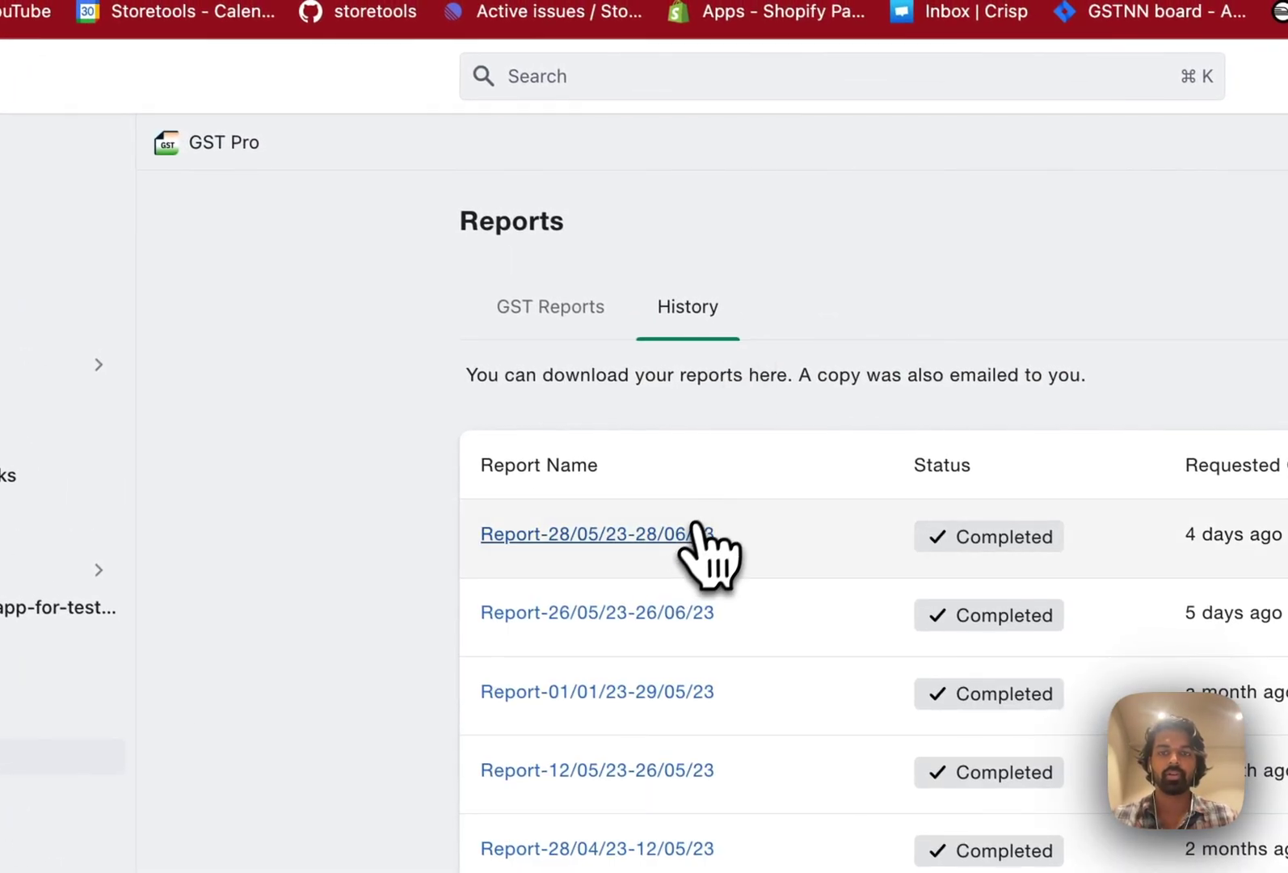
click(695, 526)
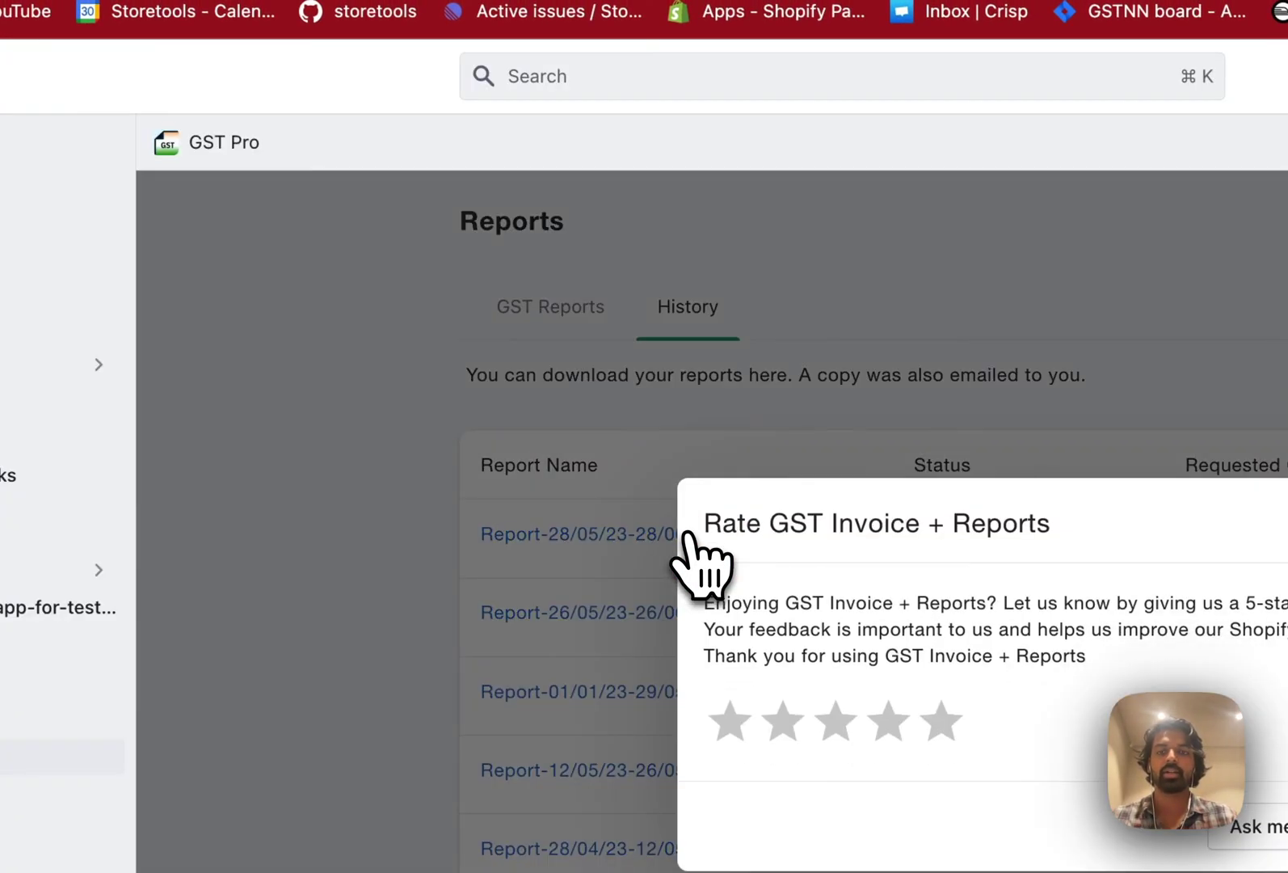
click(1260, 826)
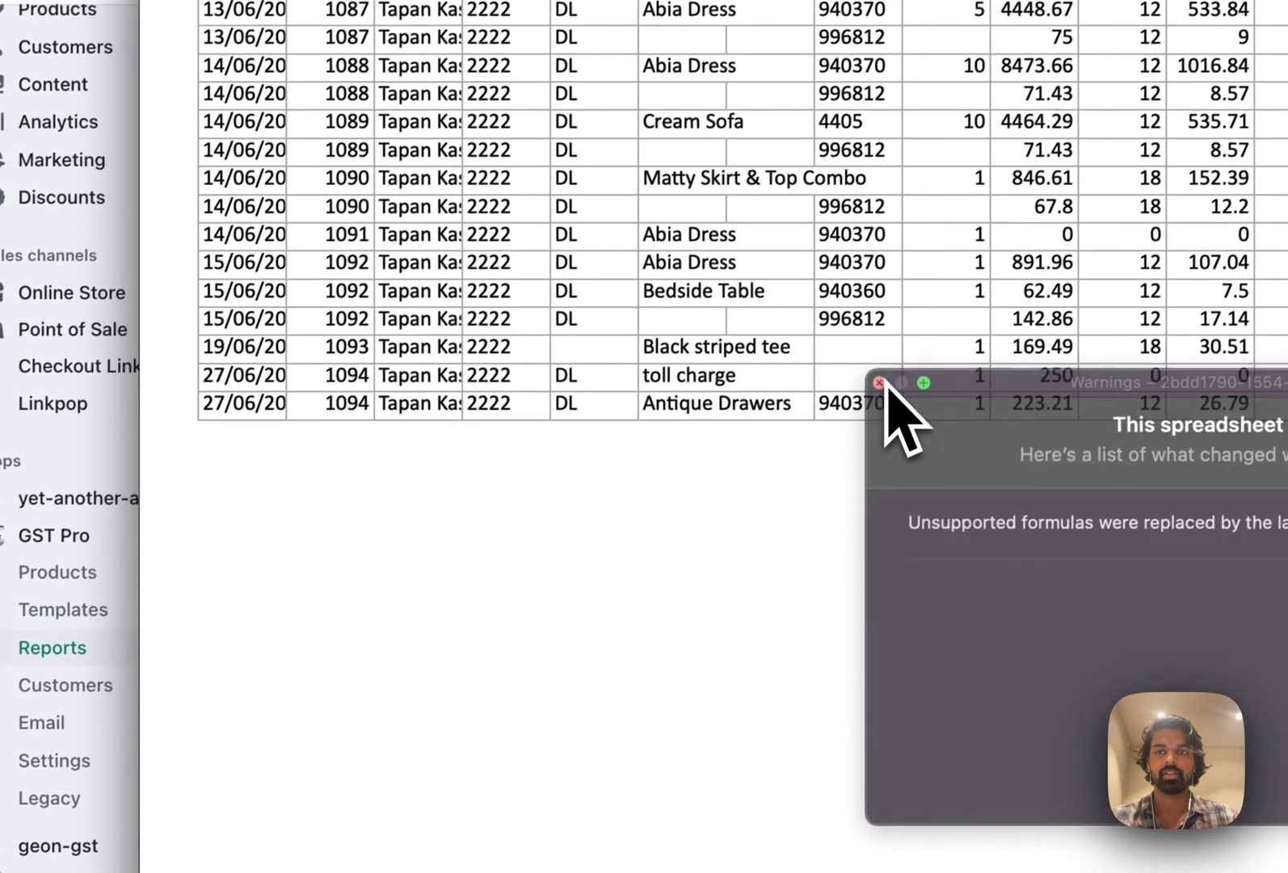
Close the Numbers import warnings and view the Sales Credit Debit Note sheet
click(1014, 13)
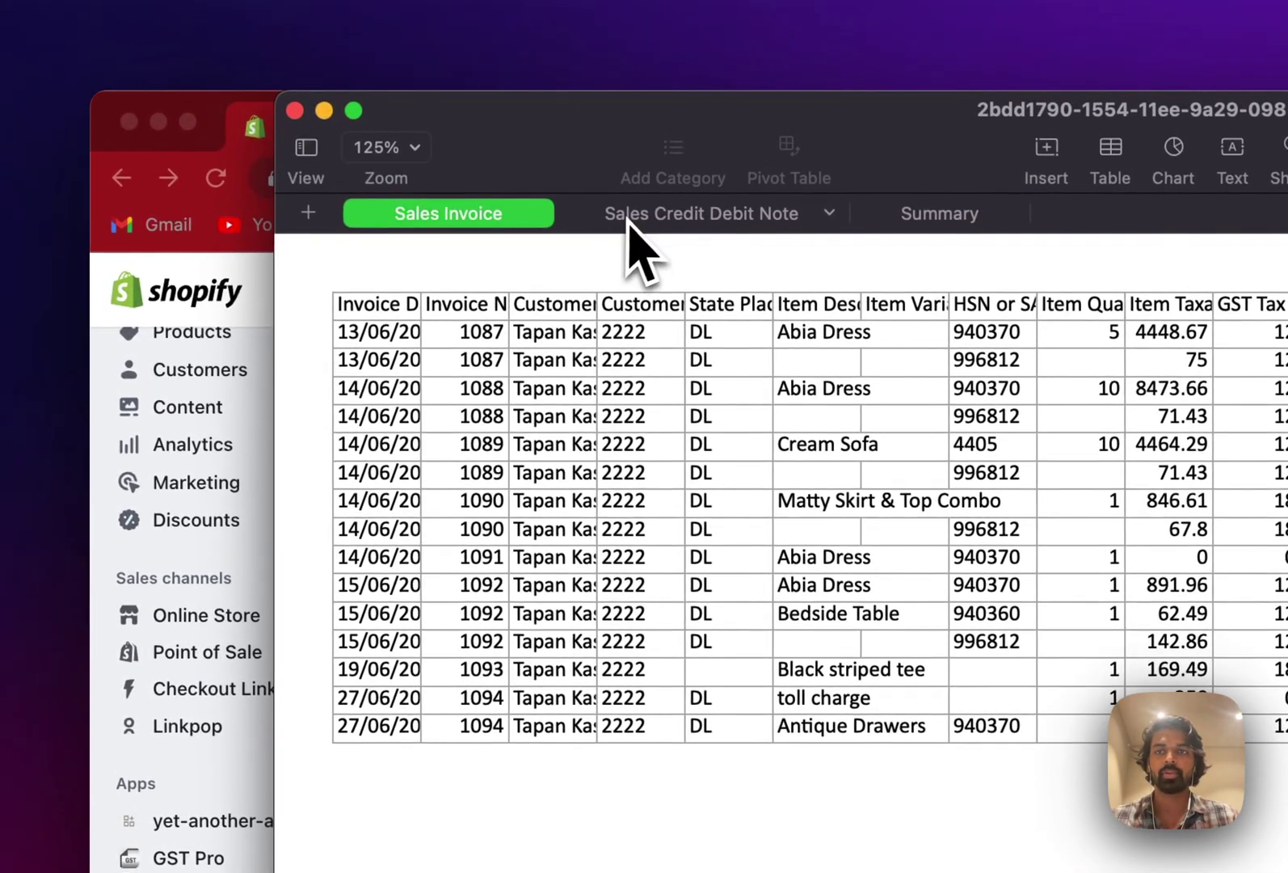
click(629, 223)
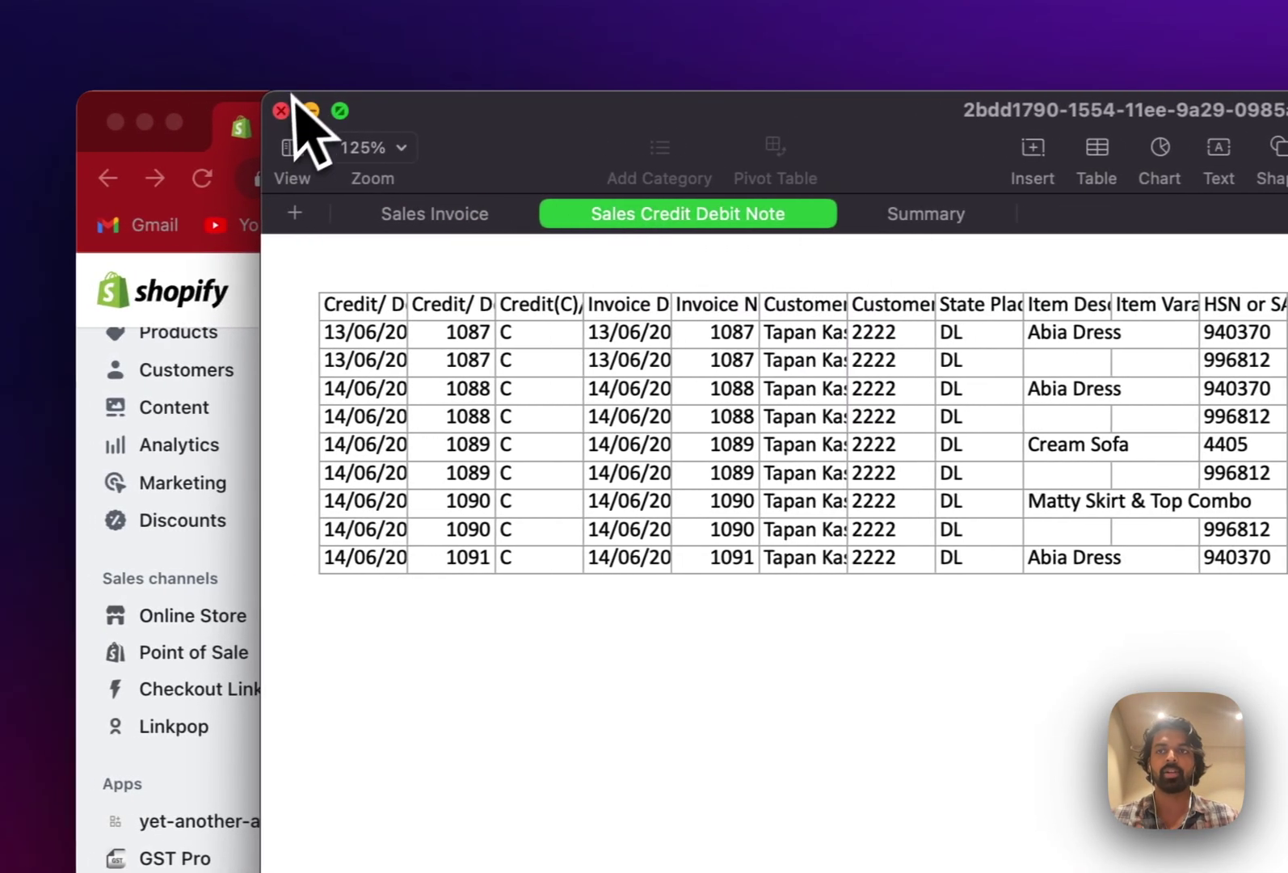
Close the report spreadsheet and go to GST Pro's All Orders page in the store admin
click(295, 111)
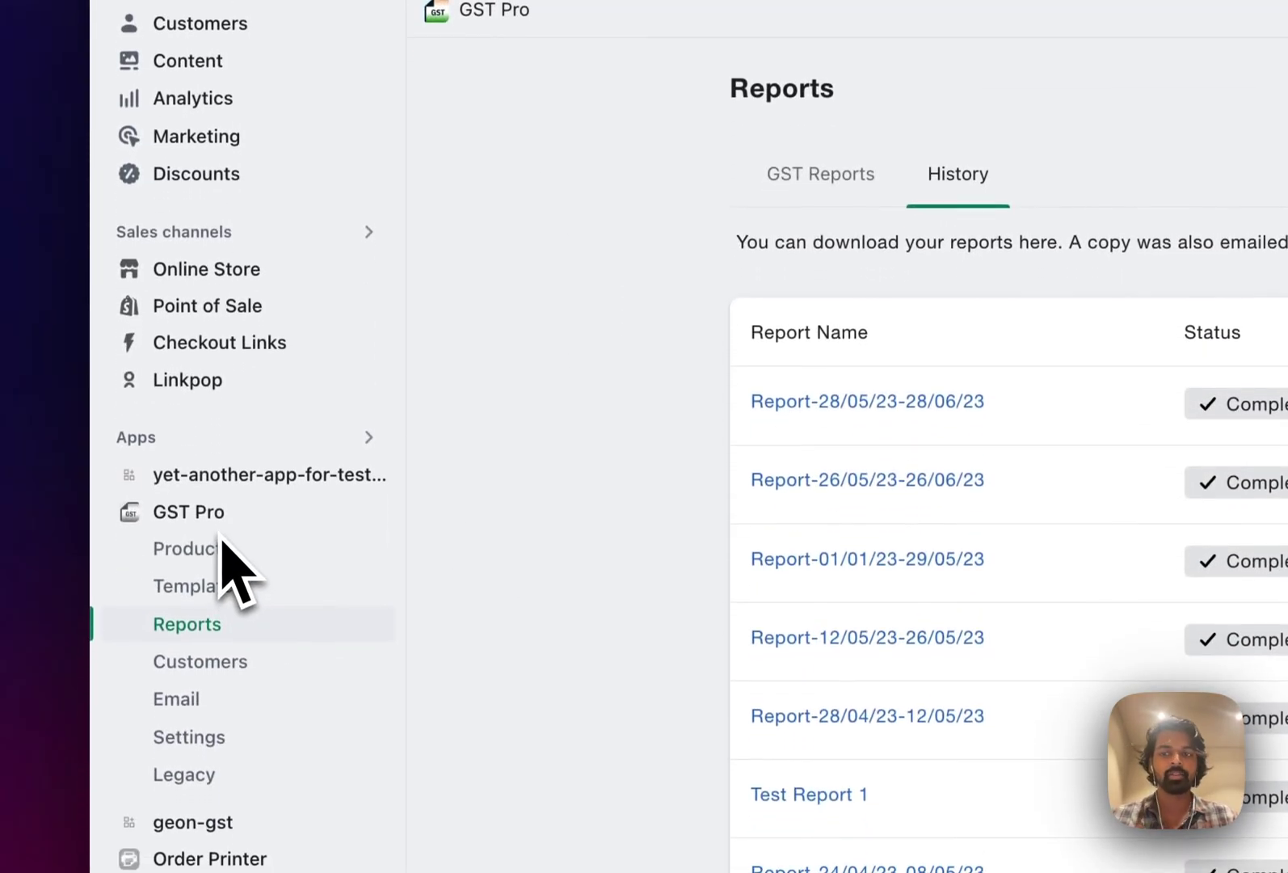
click(651, 32)
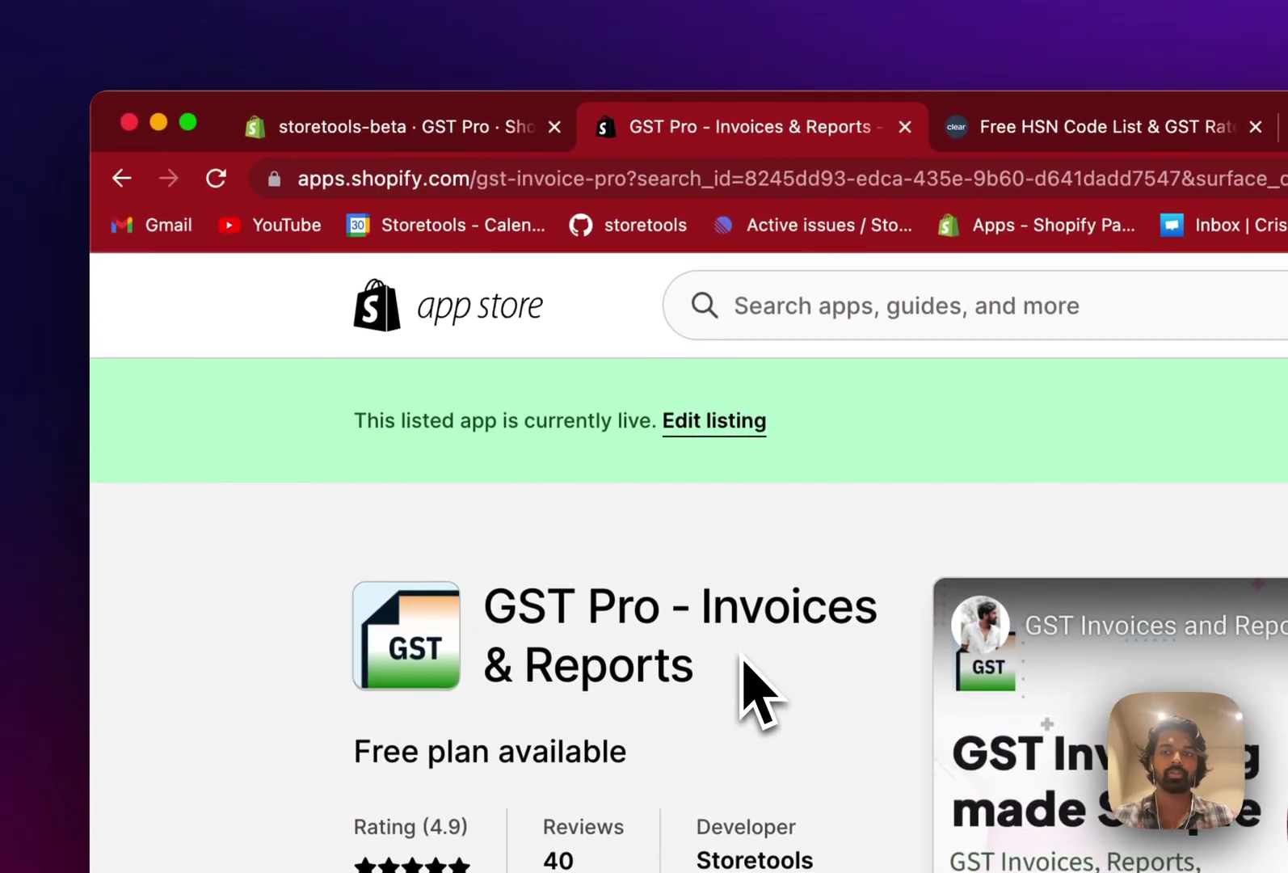
click(448, 127)
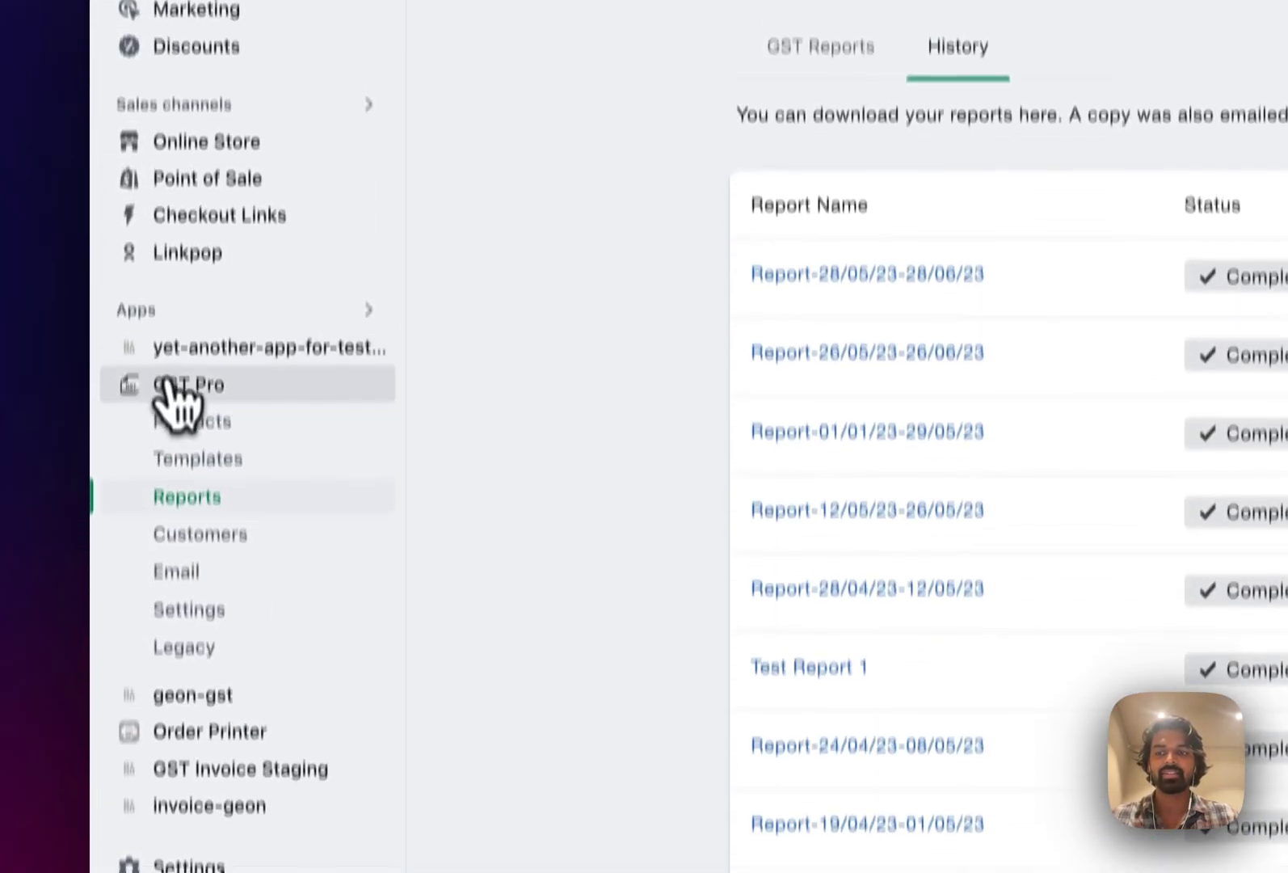
click(187, 212)
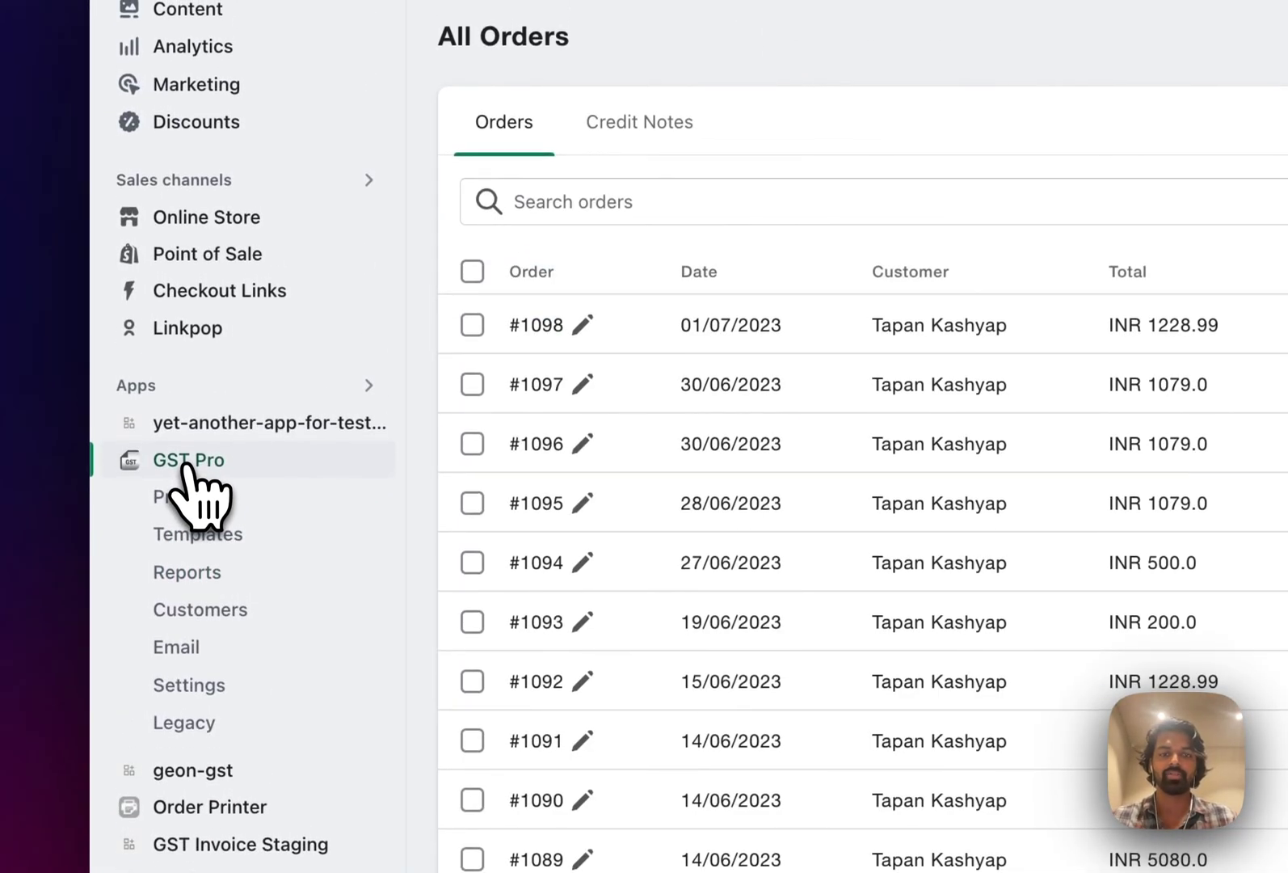